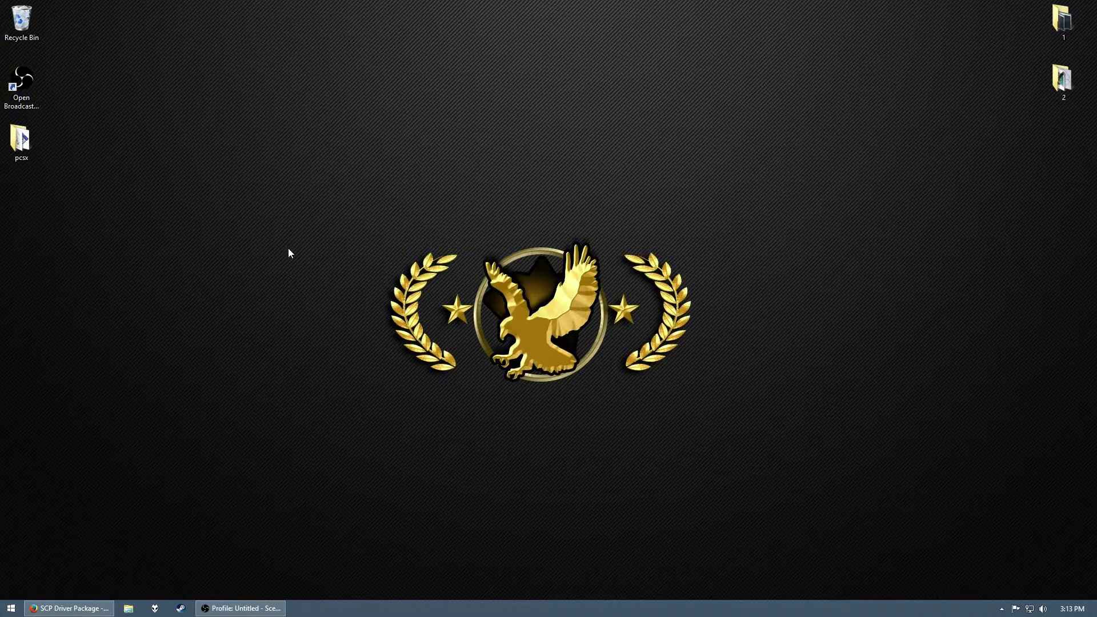
{"action": "right_click", "coordinate": [198, 321]}
{"action": "left_click", "coordinate": [186, 254]}
{"action": "right_click", "coordinate": [207, 313]}
{"action": "left_click", "coordinate": [285, 282]}
{"action": "right_click", "coordinate": [193, 321]}
{"action": "left_click", "coordinate": [270, 254]}
{"action": "right_click", "coordinate": [205, 327]}
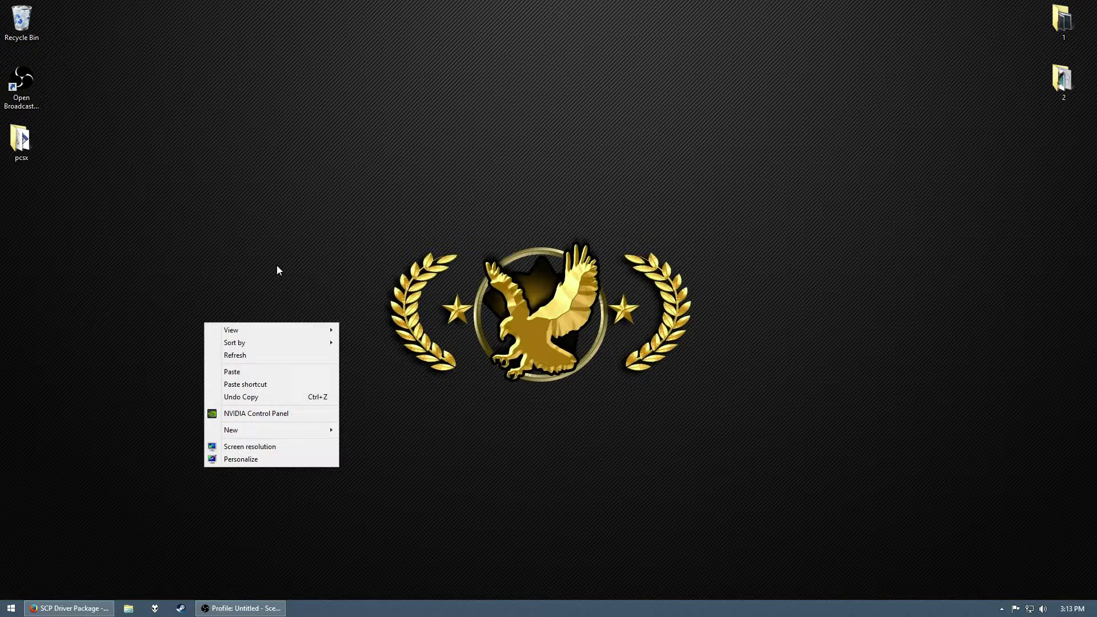
{"action": "left_click", "coordinate": [277, 266]}
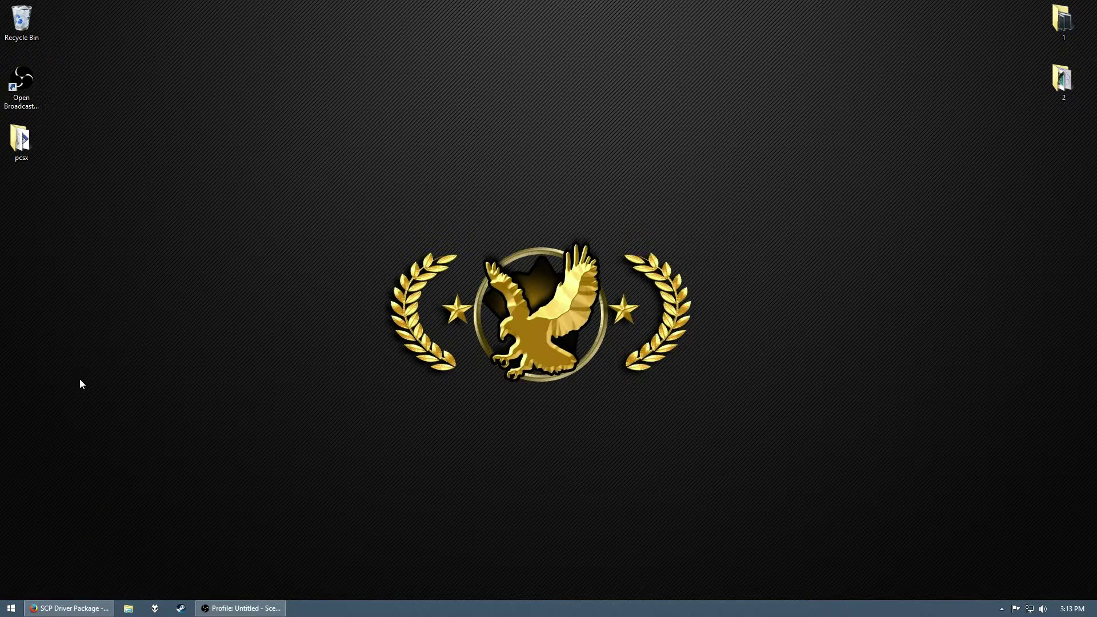
{"action": "right_click", "coordinate": [99, 313]}
{"action": "left_click", "coordinate": [180, 241]}
- Switch to Firefox and open the SCP Driver Package download thread linked from the wiki page
{"action": "left_click", "coordinate": [111, 605]}
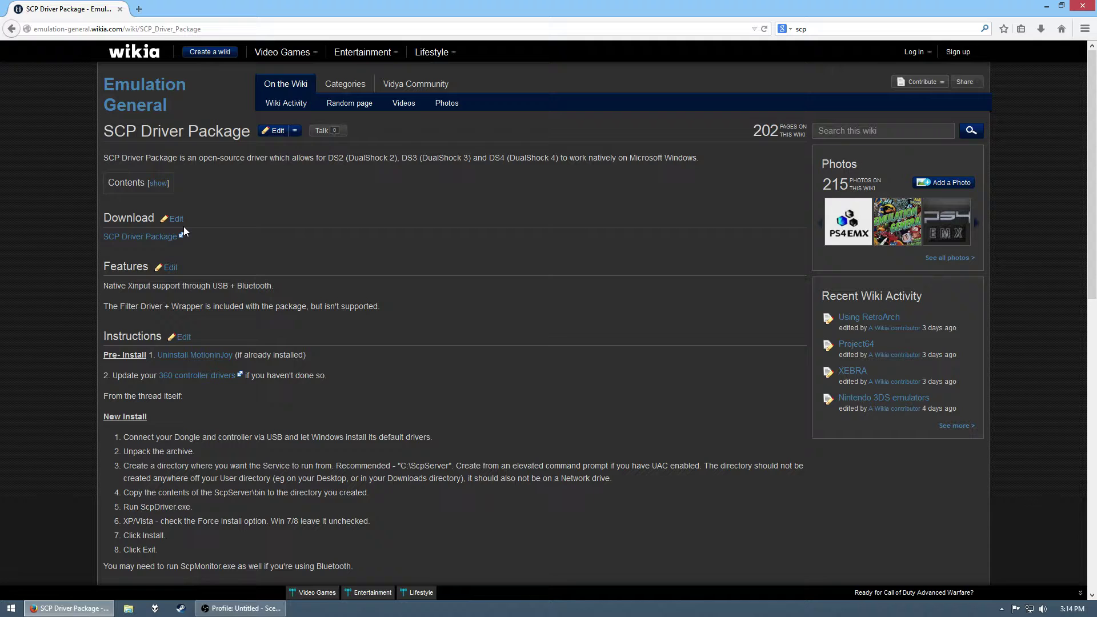
{"action": "left_click", "coordinate": [147, 233]}
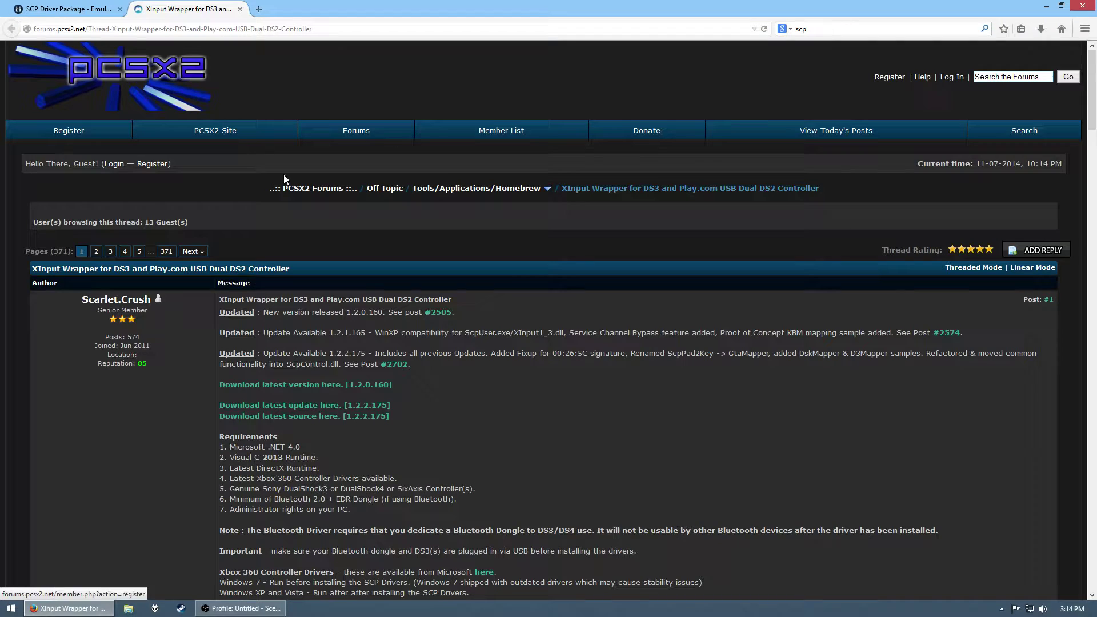
{"action": "scroll", "coordinate": [411, 374], "scroll_direction": "down", "scroll_amount": 4}
{"action": "scroll", "coordinate": [403, 374], "scroll_direction": "up", "scroll_amount": 3}
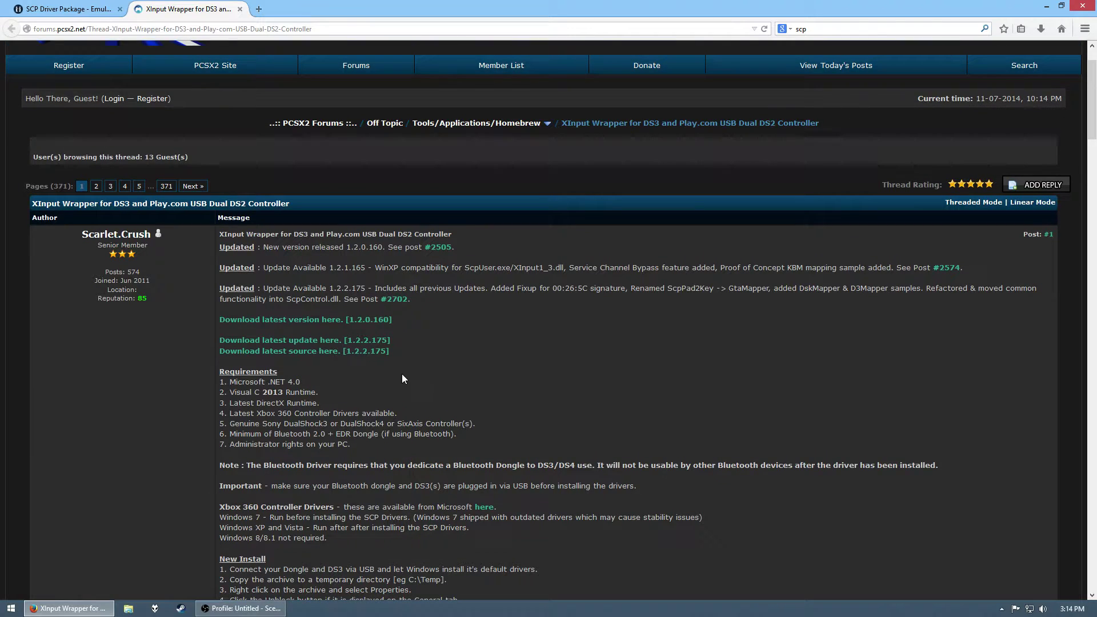
- Download the latest version 1.2.0.160 and the latest update 1.2.2.175 from the thread, saving both archives
{"action": "left_click", "coordinate": [248, 321]}
{"action": "left_click", "coordinate": [272, 340]}
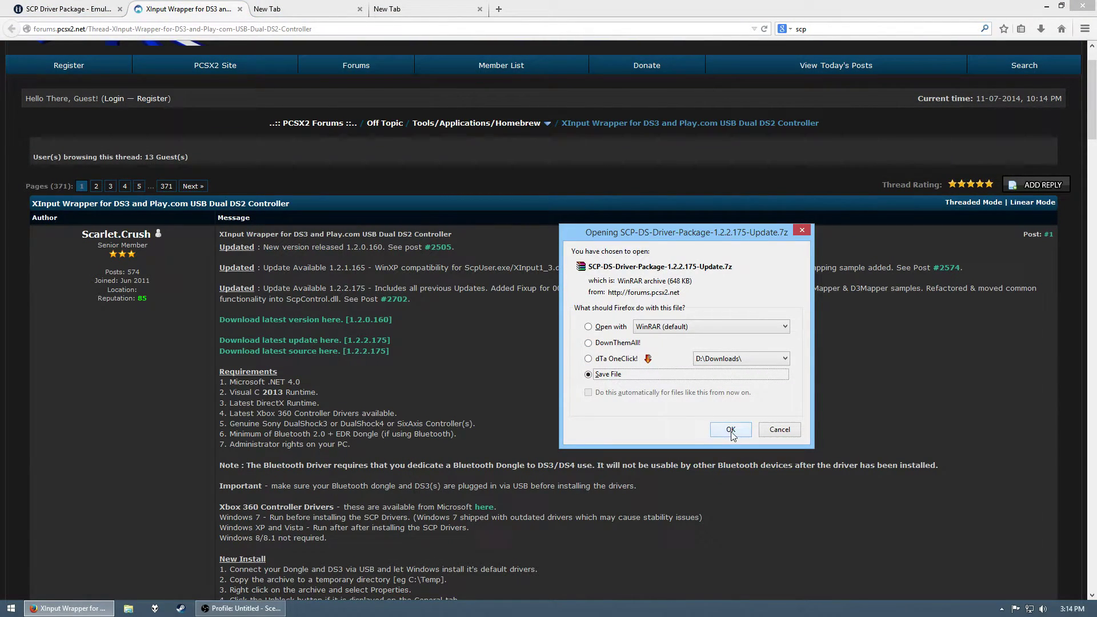
{"action": "left_click", "coordinate": [731, 430]}
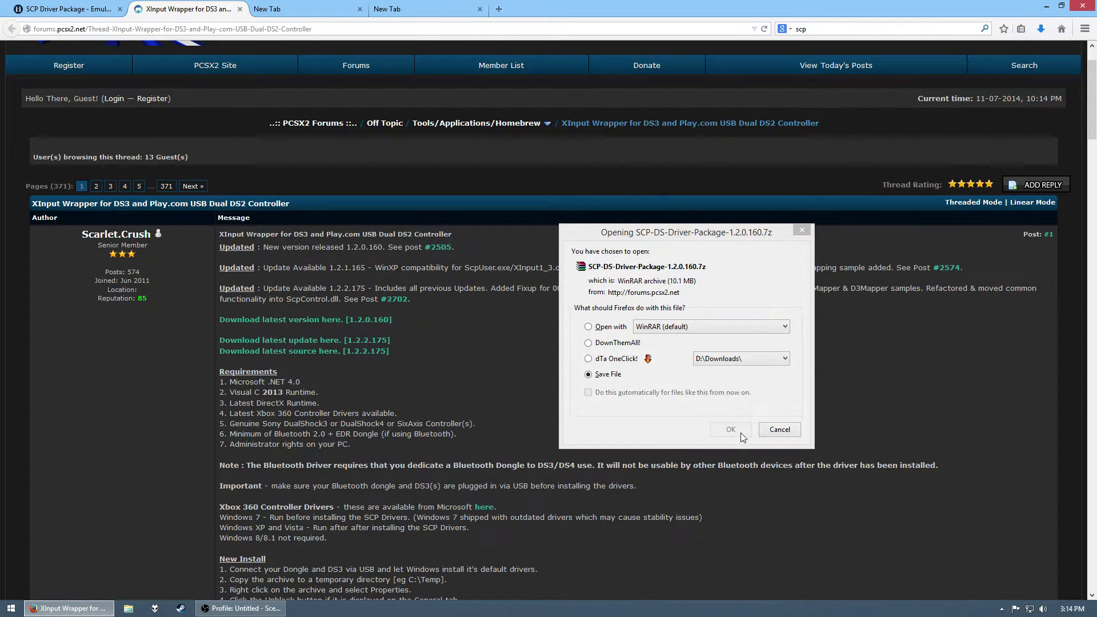
{"action": "left_click", "coordinate": [731, 430]}
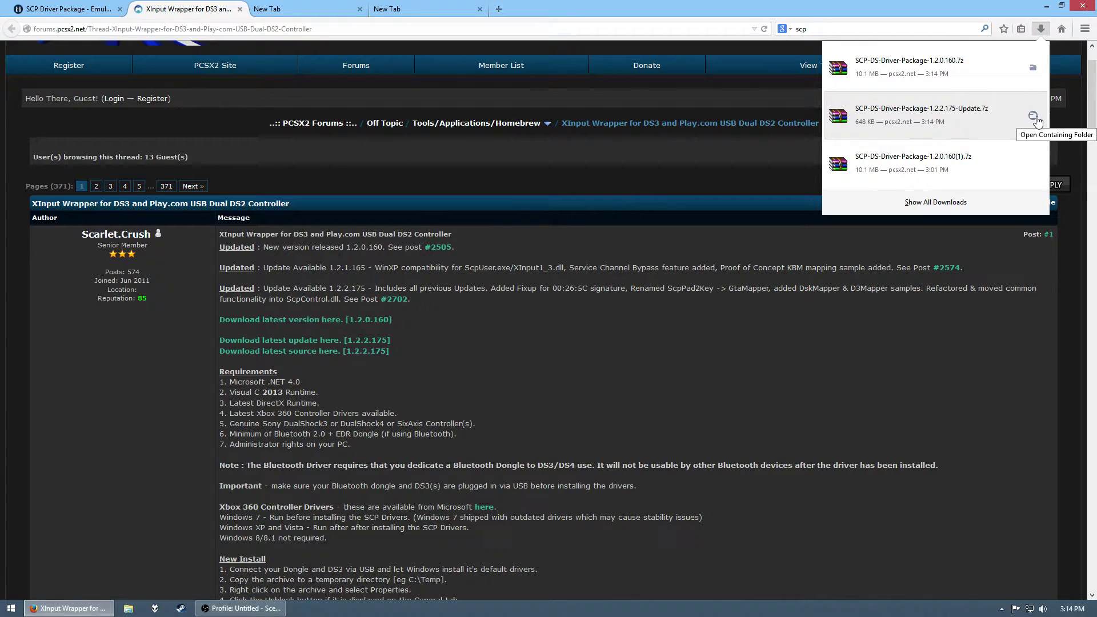
- Copy both downloaded SCP driver archives to the desktop and place them side by side
{"action": "left_click", "coordinate": [912, 118]}
{"action": "left_click_drag", "start_coordinate": [1095, 329], "coordinate": [629, 223]}
{"action": "left_click", "coordinate": [85, 608]}
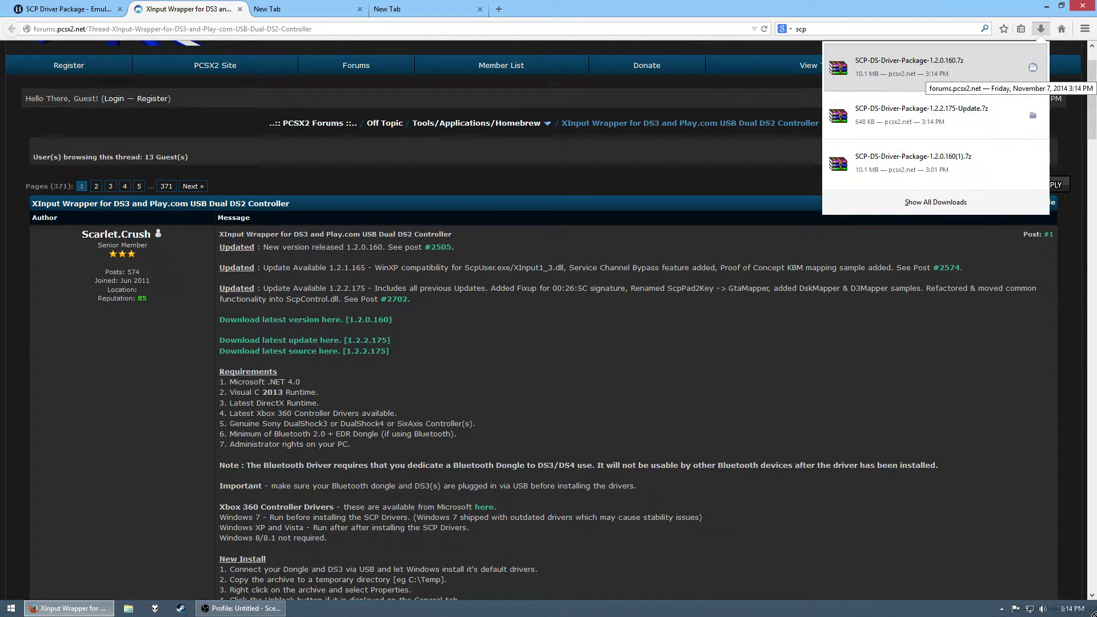
{"action": "left_click_drag", "start_coordinate": [940, 74], "coordinate": [535, 190]}
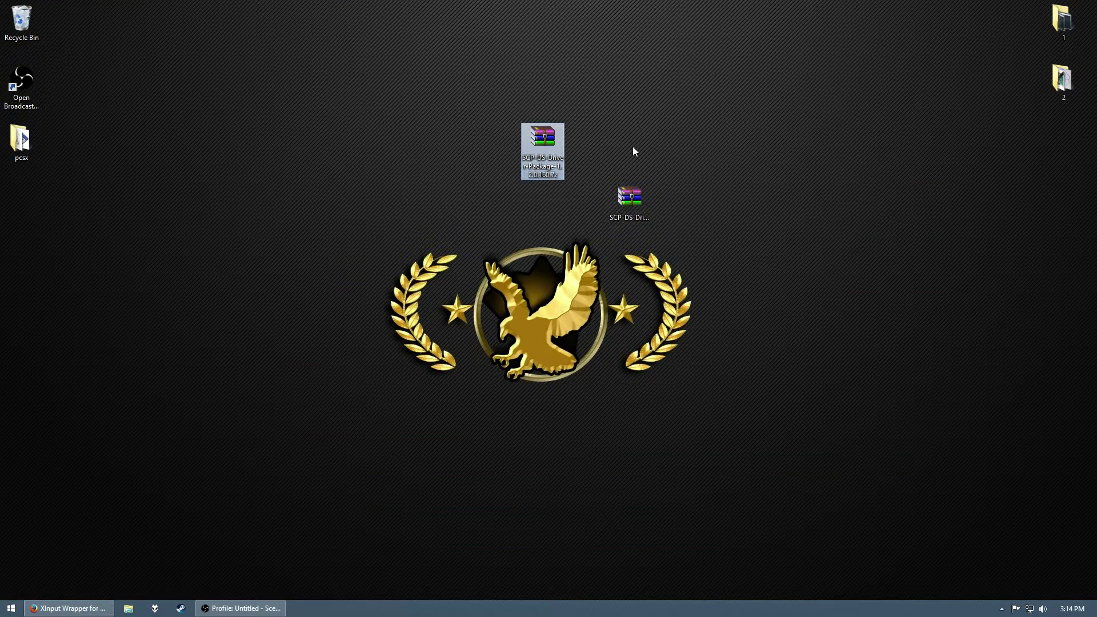
{"action": "left_click_drag", "start_coordinate": [629, 197], "coordinate": [606, 150]}
- Unblock the SCP-DS-Driver-Package-1.2.0.160.7z archive in its file properties
{"action": "left_click", "coordinate": [544, 146]}
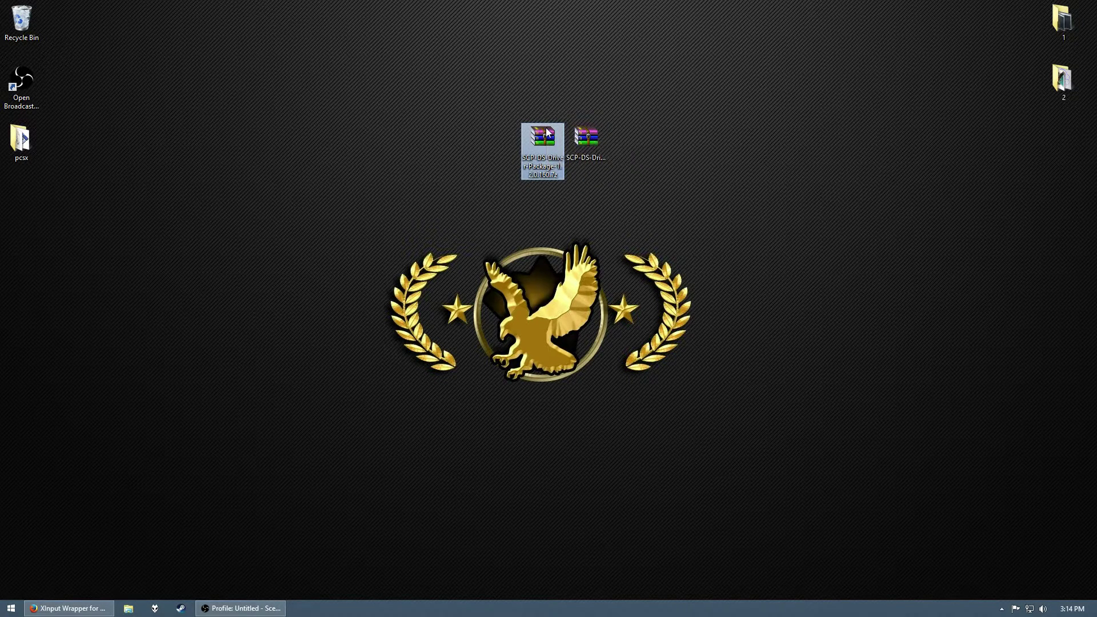
{"action": "right_click", "coordinate": [536, 132]}
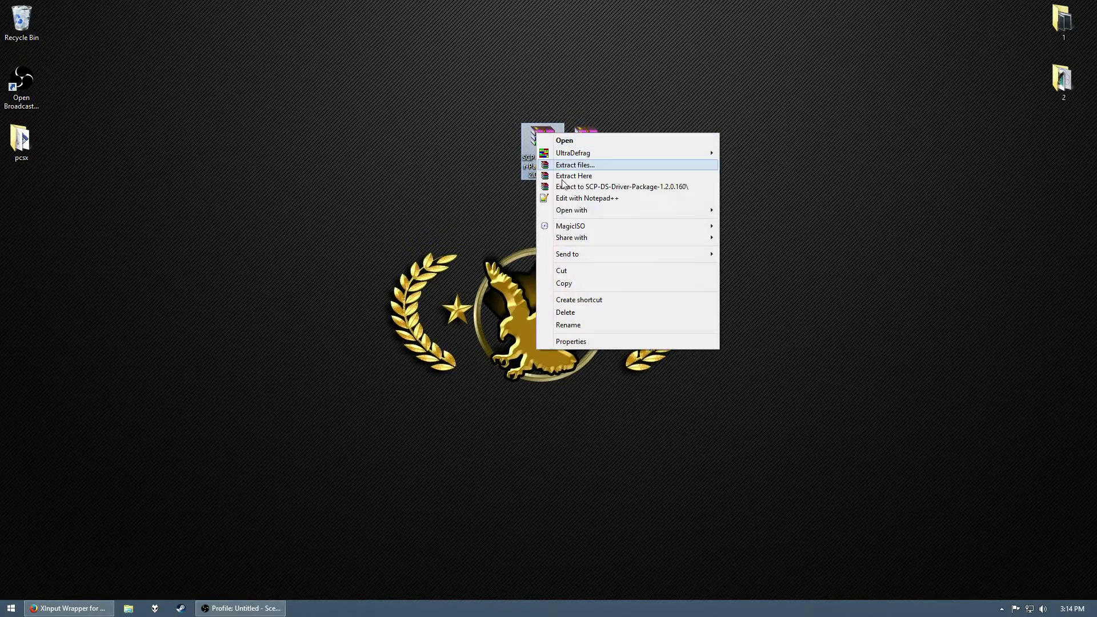
{"action": "left_click", "coordinate": [603, 342]}
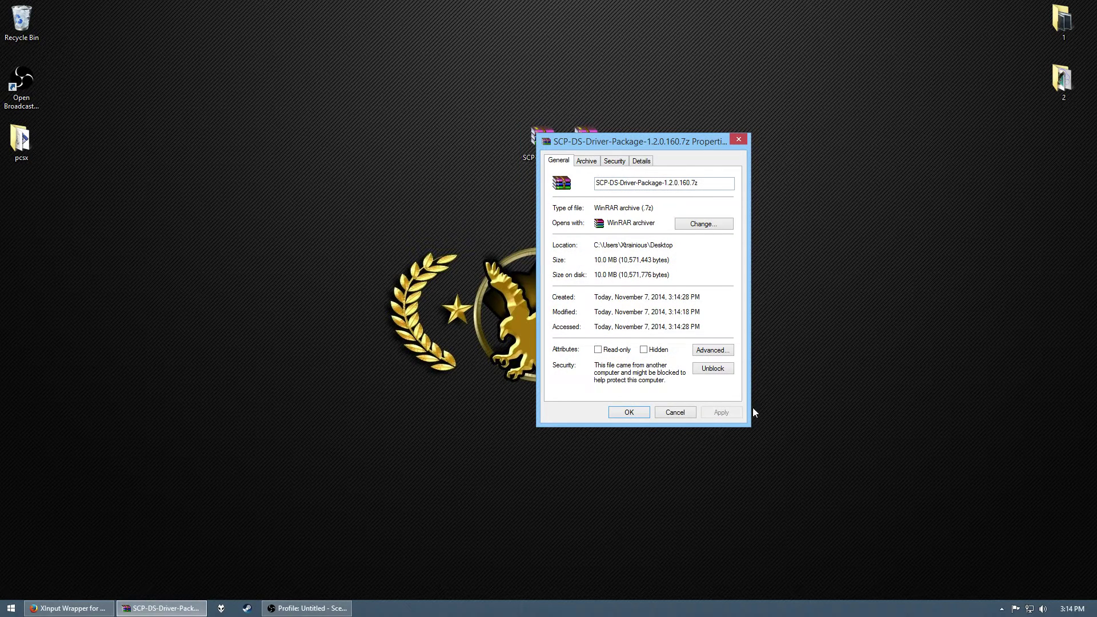
{"action": "left_click", "coordinate": [712, 369]}
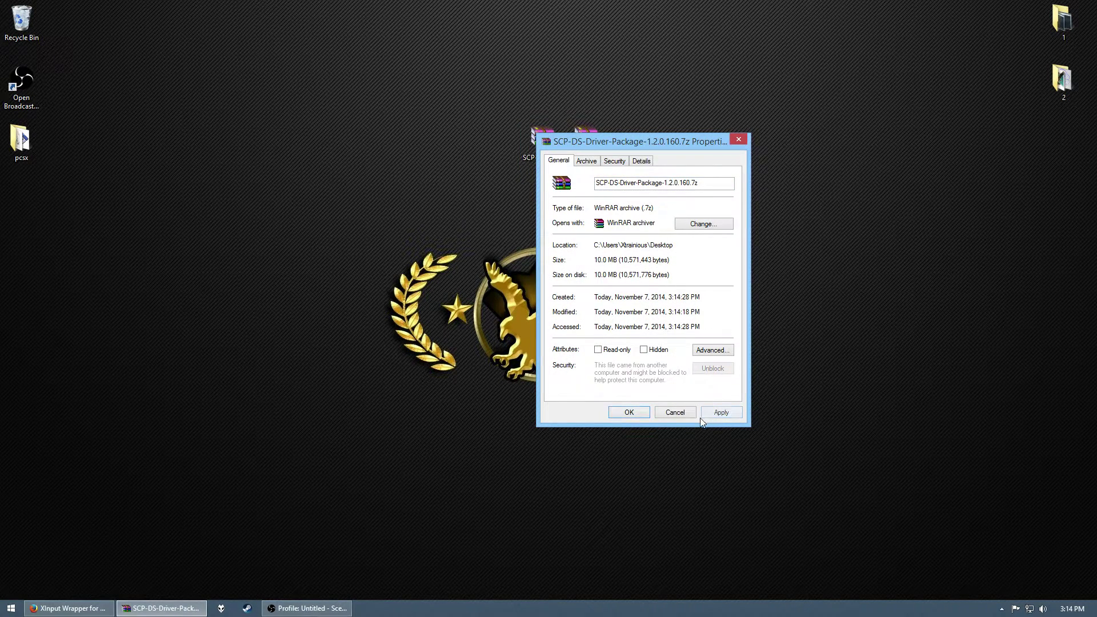
{"action": "left_click", "coordinate": [629, 412]}
- Unblock the SCP-DS-Driver-Package-1.2.2.175-Update.7z archive in its file properties
{"action": "left_click", "coordinate": [581, 140]}
{"action": "right_click", "coordinate": [581, 138]}
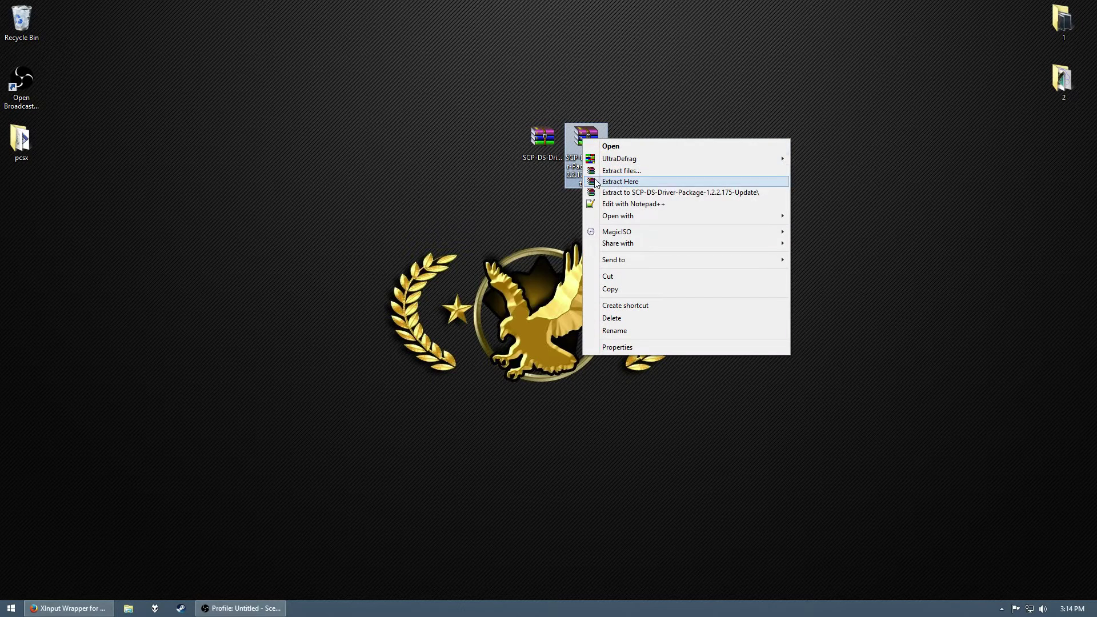
{"action": "left_click", "coordinate": [643, 346]}
{"action": "left_click", "coordinate": [766, 377]}
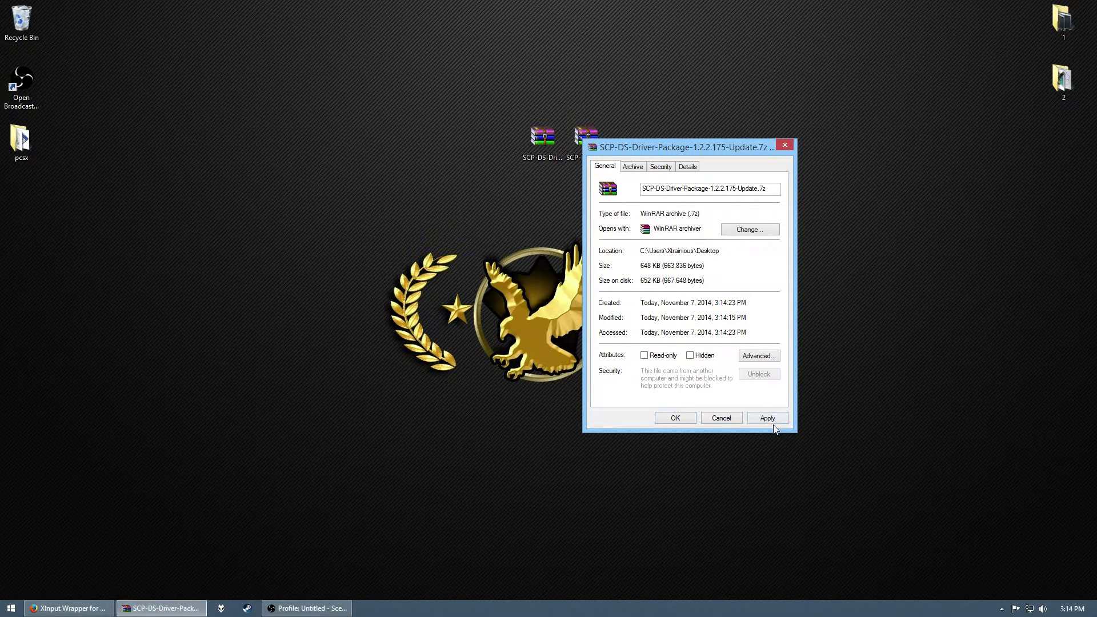
{"action": "left_click", "coordinate": [675, 418]}
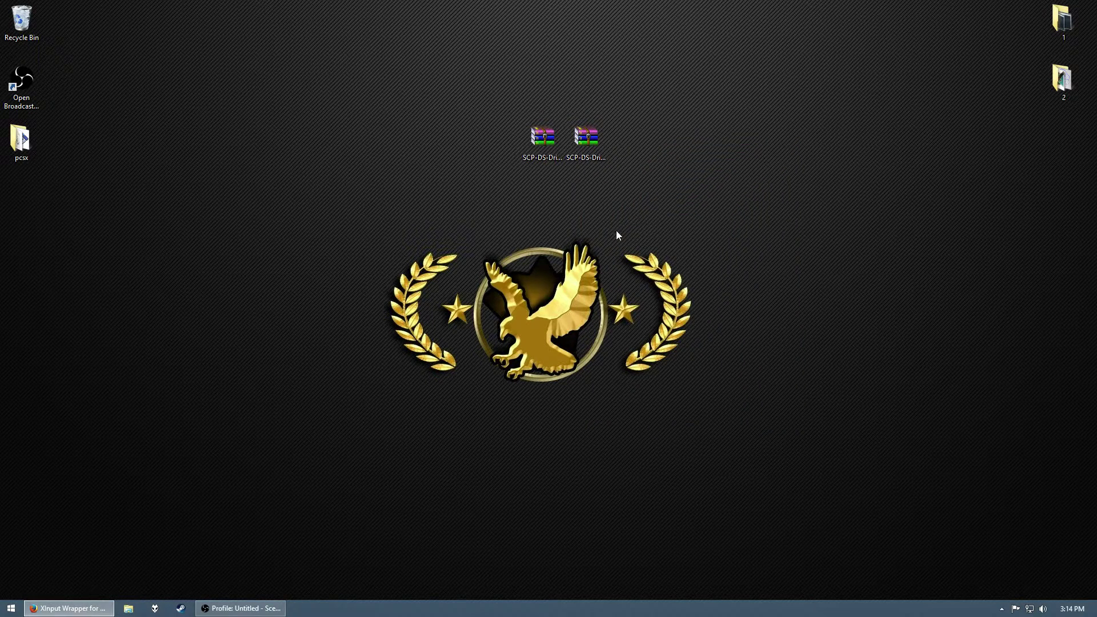
- Extract the ScpServer folder from the 1.2.0.160 archive to the desktop and close the archive
{"action": "double_click", "coordinate": [540, 143]}
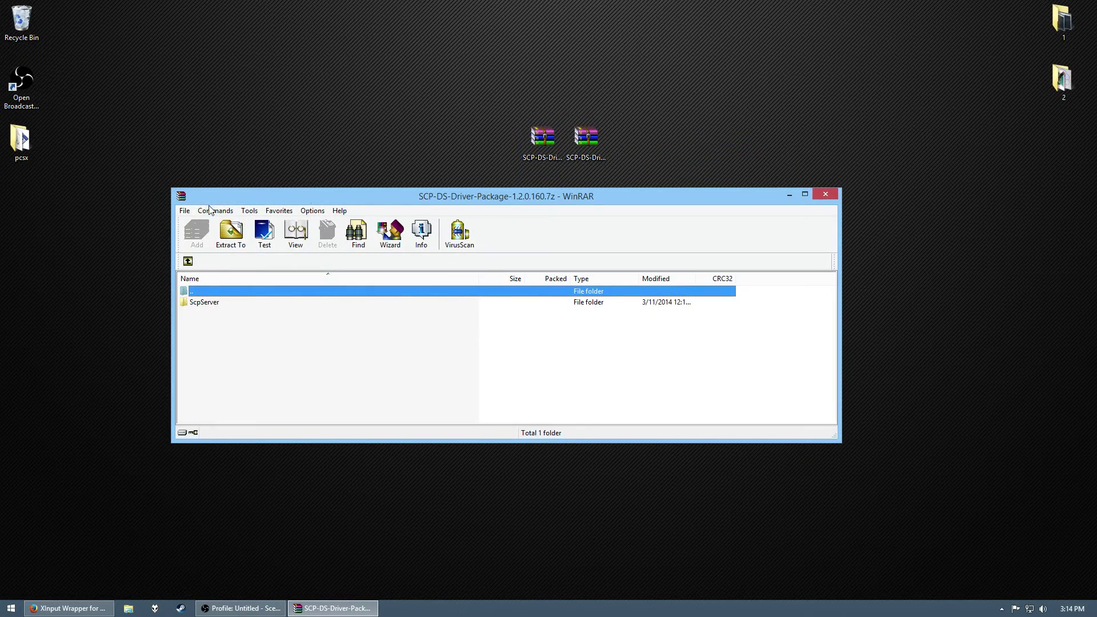
{"action": "left_click", "coordinate": [203, 305]}
{"action": "left_click_drag", "start_coordinate": [224, 312], "coordinate": [417, 98]}
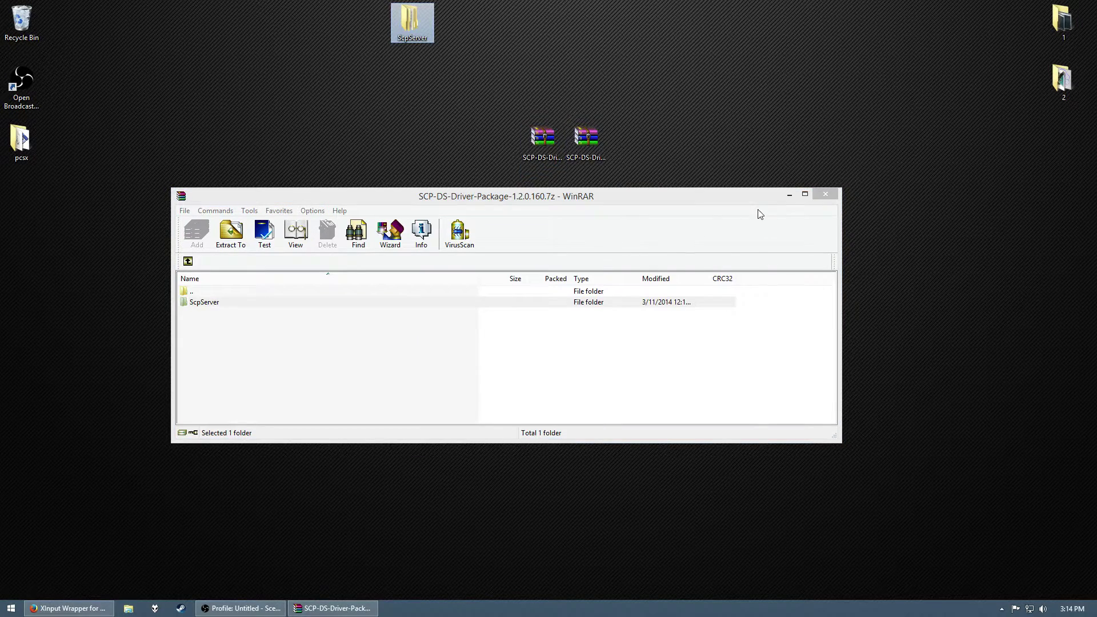
{"action": "left_click", "coordinate": [825, 195]}
- Open the 1.2.2.175-Update archive and select its ScpServer folder
{"action": "double_click", "coordinate": [573, 140]}
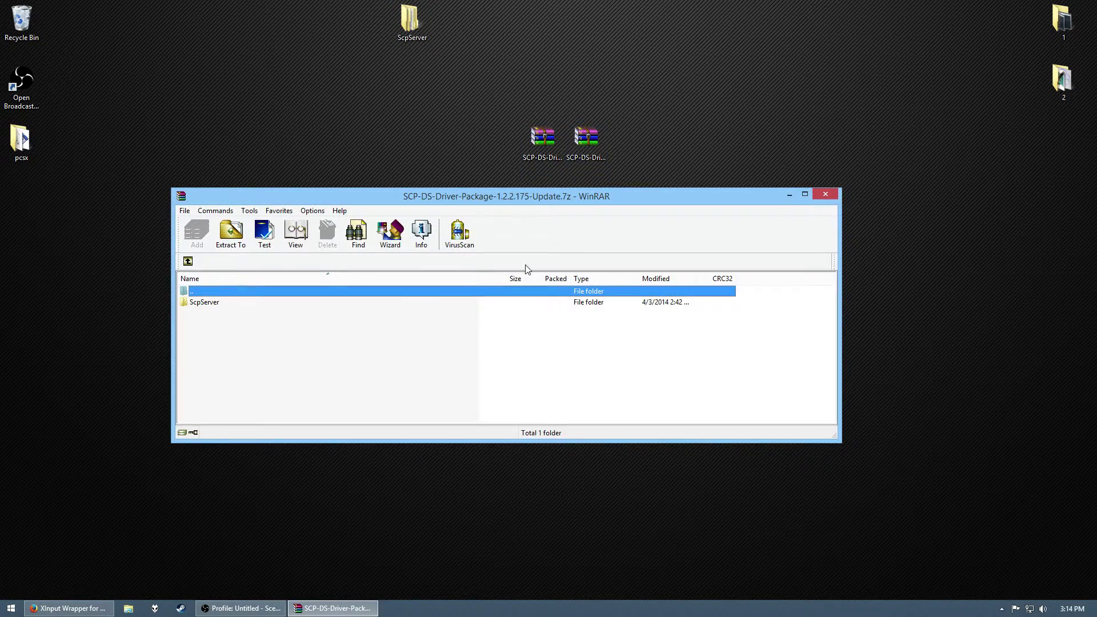
{"action": "left_click", "coordinate": [255, 303]}
{"action": "left_click_drag", "start_coordinate": [228, 304], "coordinate": [265, 310]}
- Open the extracted ScpServer folder on the desktop and delete its Source folder
{"action": "double_click", "coordinate": [409, 20]}
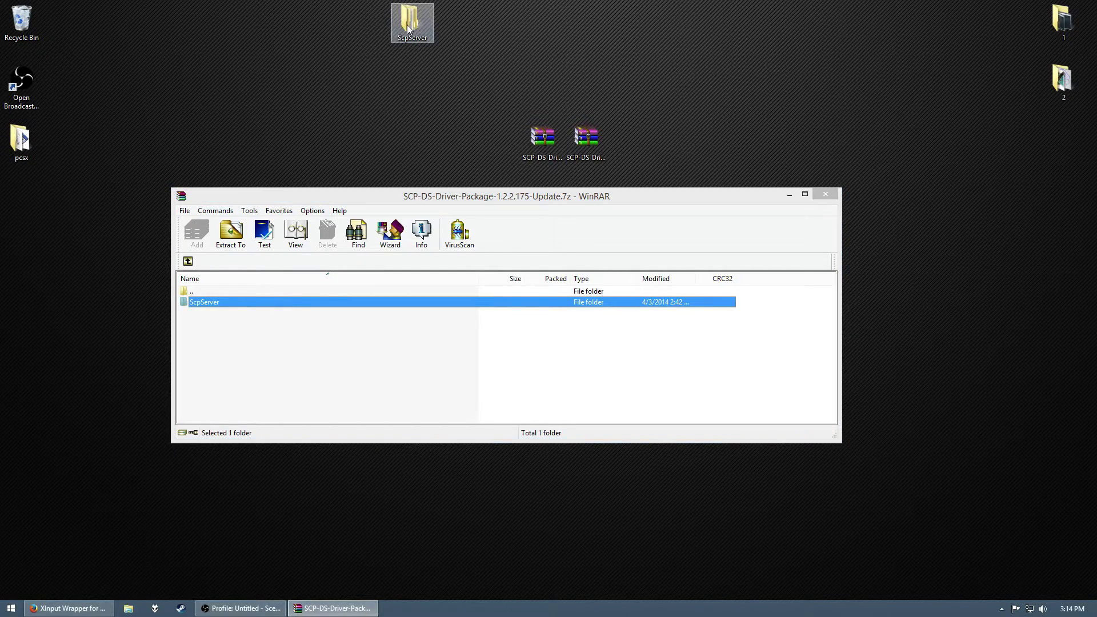
{"action": "left_click_drag", "start_coordinate": [474, 21], "coordinate": [482, 97]}
{"action": "left_click", "coordinate": [432, 238]}
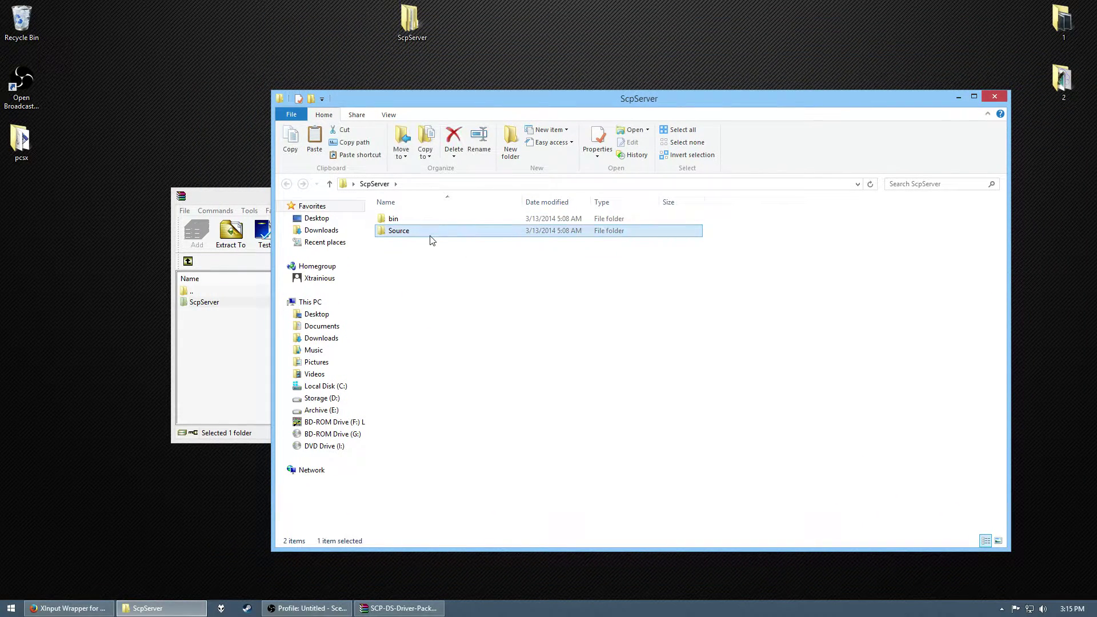
{"action": "key", "text": "Delete"}
- Show the extracted ScpServer\bin folder and the update archive's ScpServer\bin contents side by side
{"action": "double_click", "coordinate": [426, 220]}
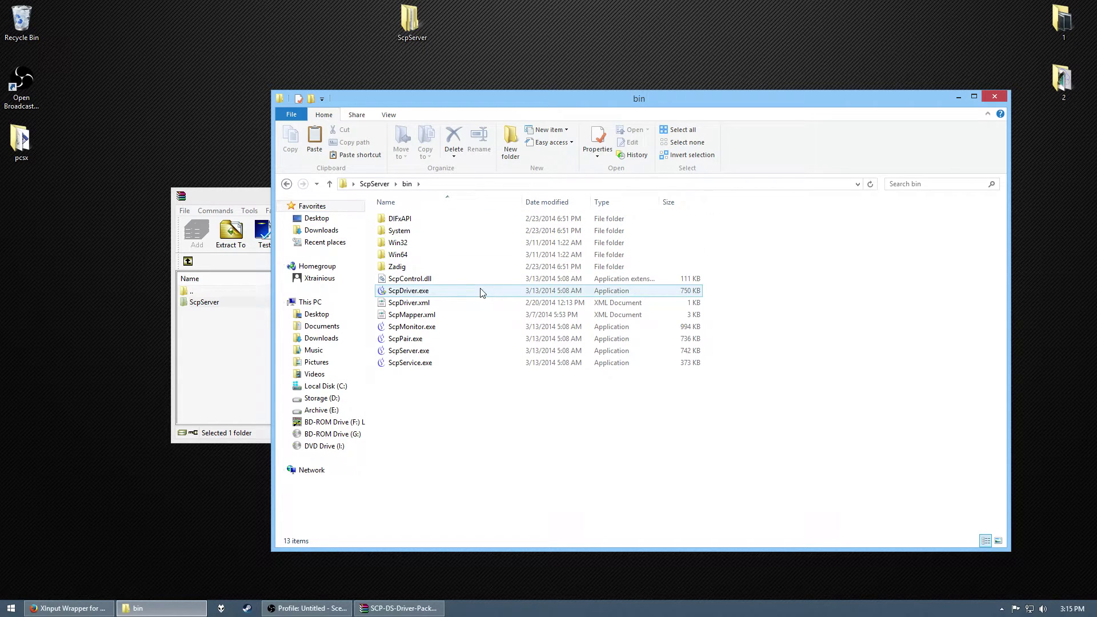
{"action": "left_click", "coordinate": [227, 318]}
{"action": "double_click", "coordinate": [205, 303]}
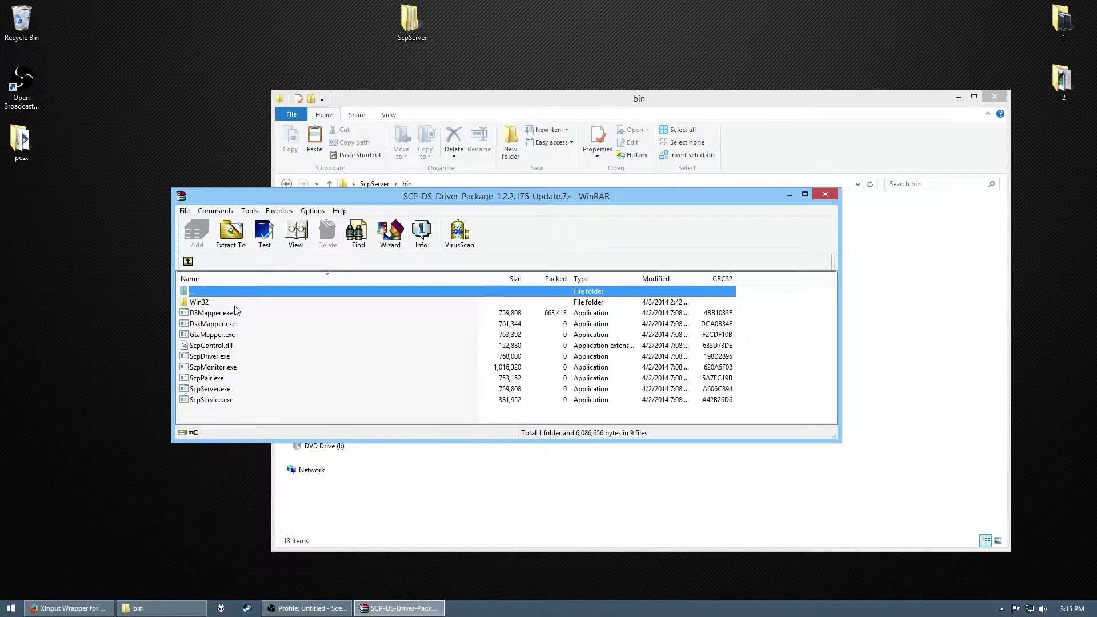
{"action": "double_click", "coordinate": [188, 292]}
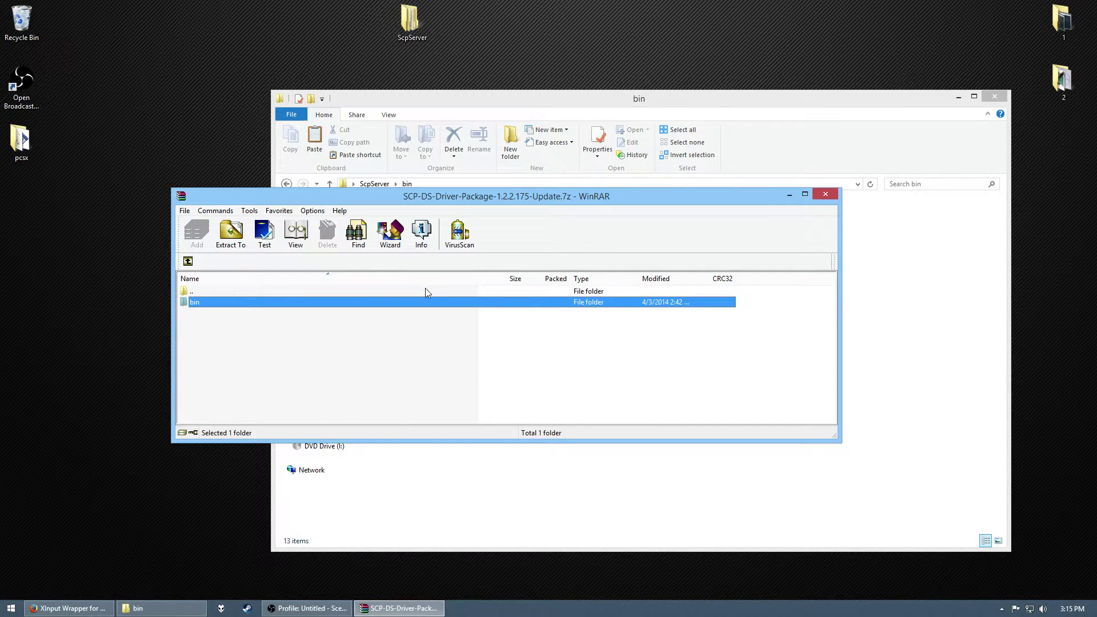
{"action": "left_click", "coordinate": [953, 326]}
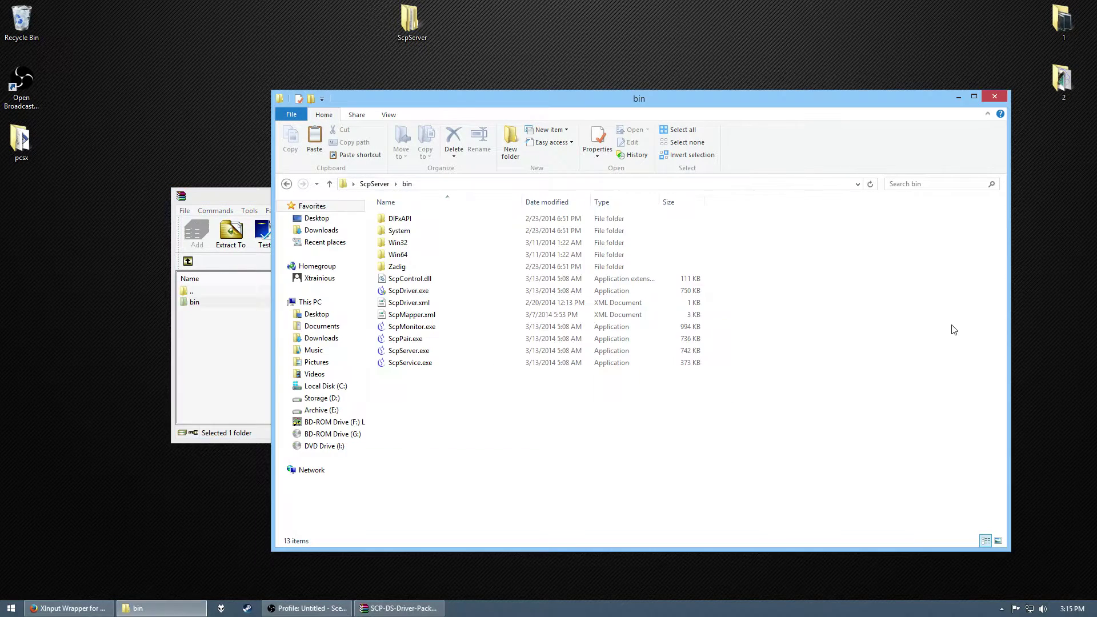
{"action": "double_click", "coordinate": [193, 303]}
{"action": "left_click_drag", "start_coordinate": [355, 199], "coordinate": [860, 172]}
{"action": "double_click", "coordinate": [423, 24]}
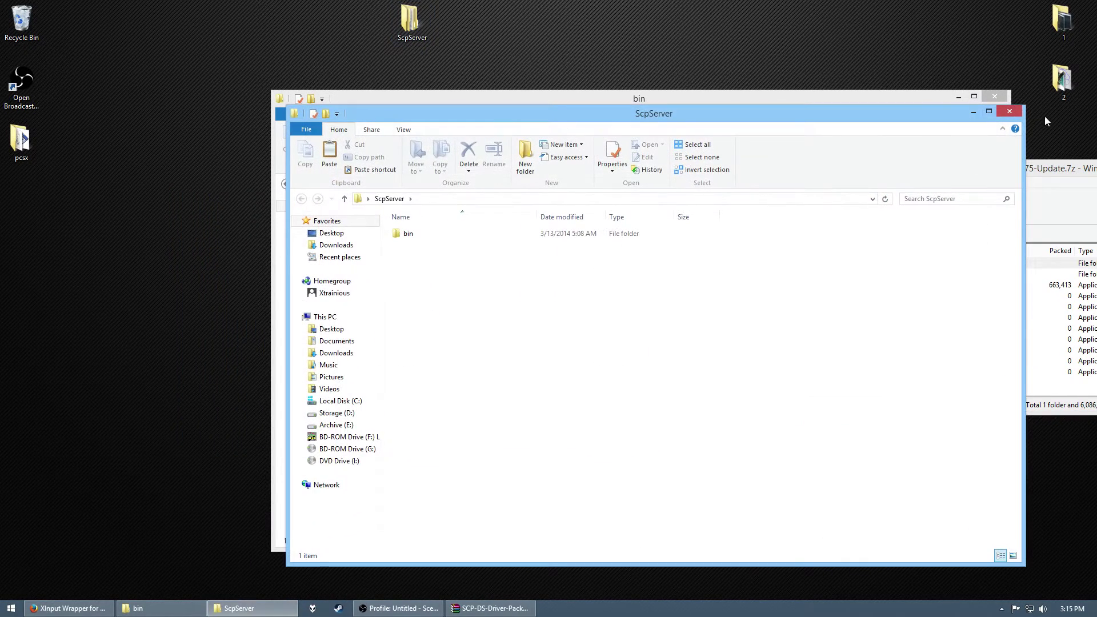
{"action": "left_click", "coordinate": [1009, 112]}
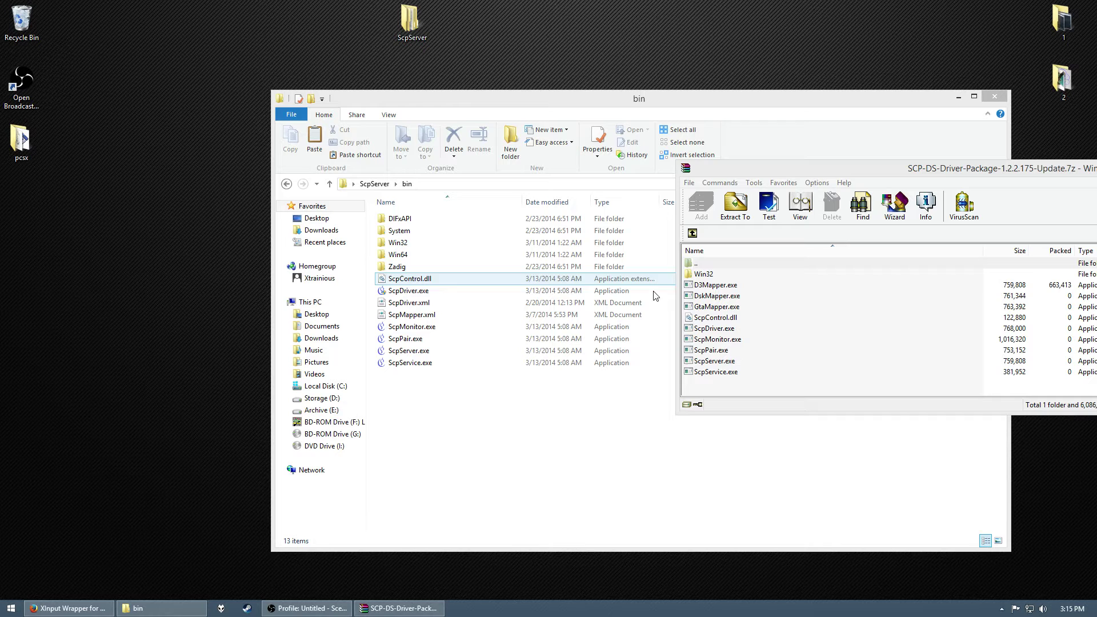
- Extract all files from the update archive's bin folder into ScpServer\bin, replacing the existing ones, and check the Win32 folder
{"action": "left_click_drag", "start_coordinate": [743, 387], "coordinate": [507, 423]}
{"action": "left_click", "coordinate": [600, 212]}
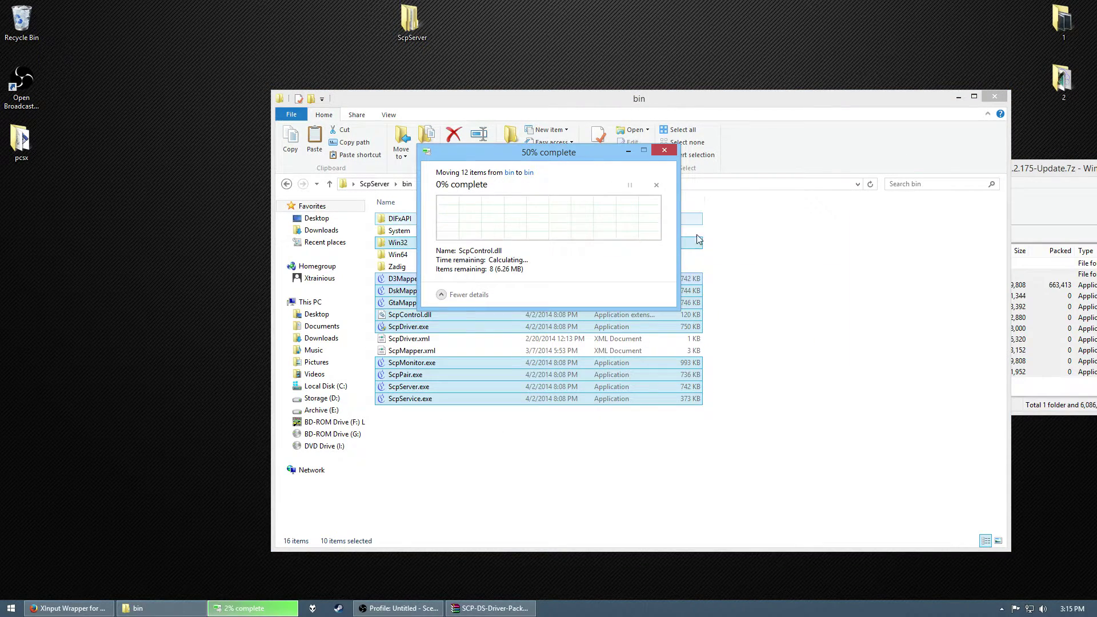
{"action": "double_click", "coordinate": [397, 244]}
{"action": "key", "text": "BackSpace"}
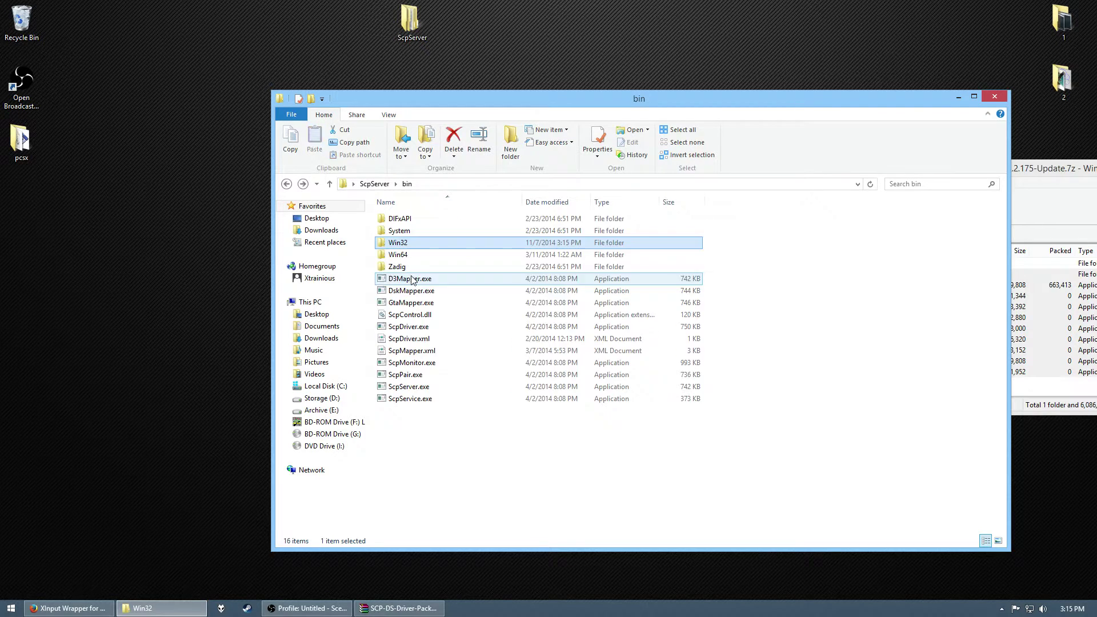
- Run ScpDriver.exe as administrator, install the driver with Configure Service and Bluetooth Driver enabled and Force Install off, and exit the installer
{"action": "left_click", "coordinate": [456, 327]}
{"action": "right_click", "coordinate": [436, 328]}
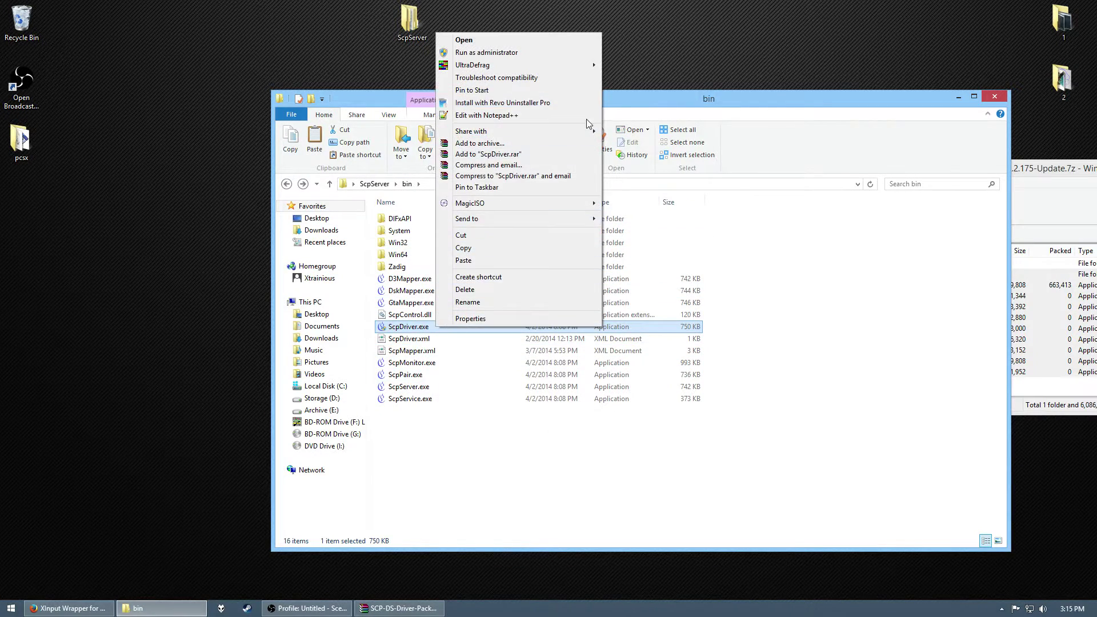
{"action": "left_click", "coordinate": [500, 54]}
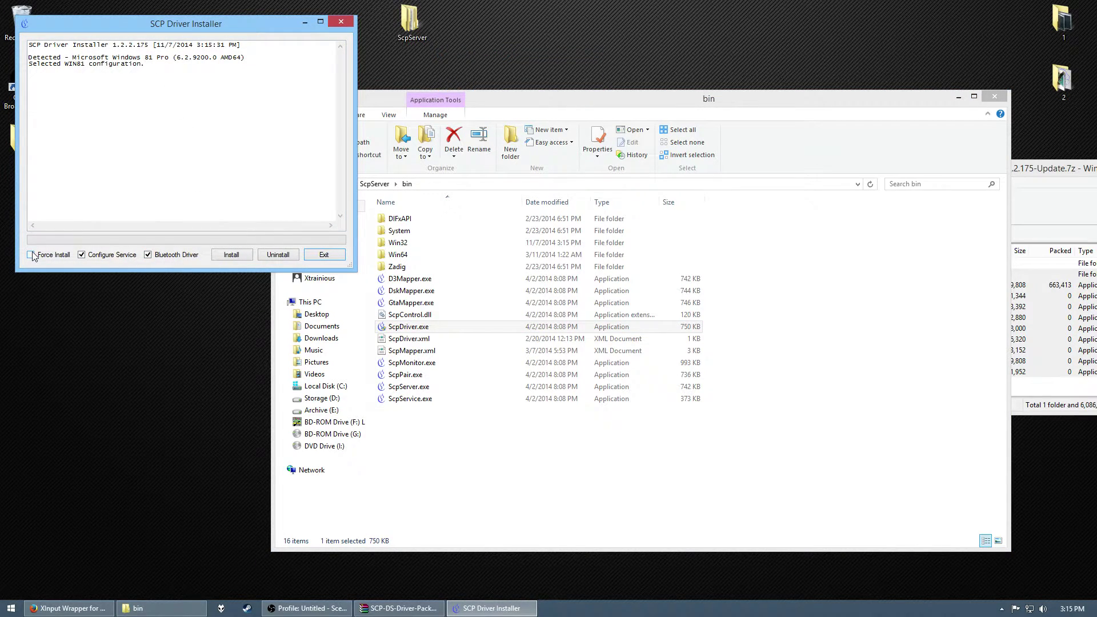
{"action": "left_click", "coordinate": [236, 258]}
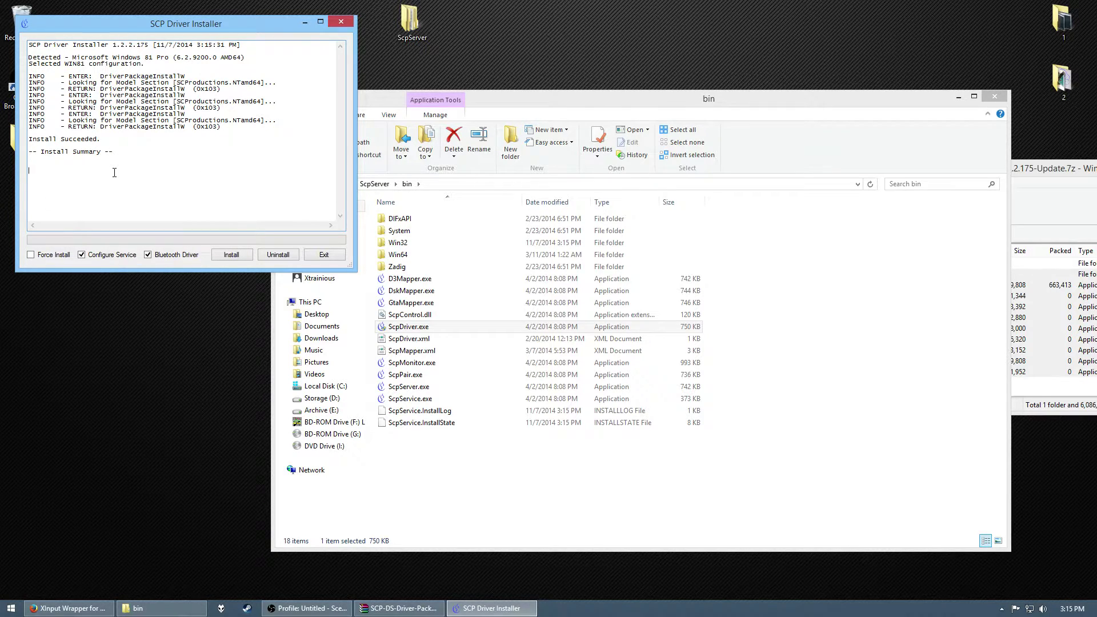
{"action": "left_click", "coordinate": [324, 255]}
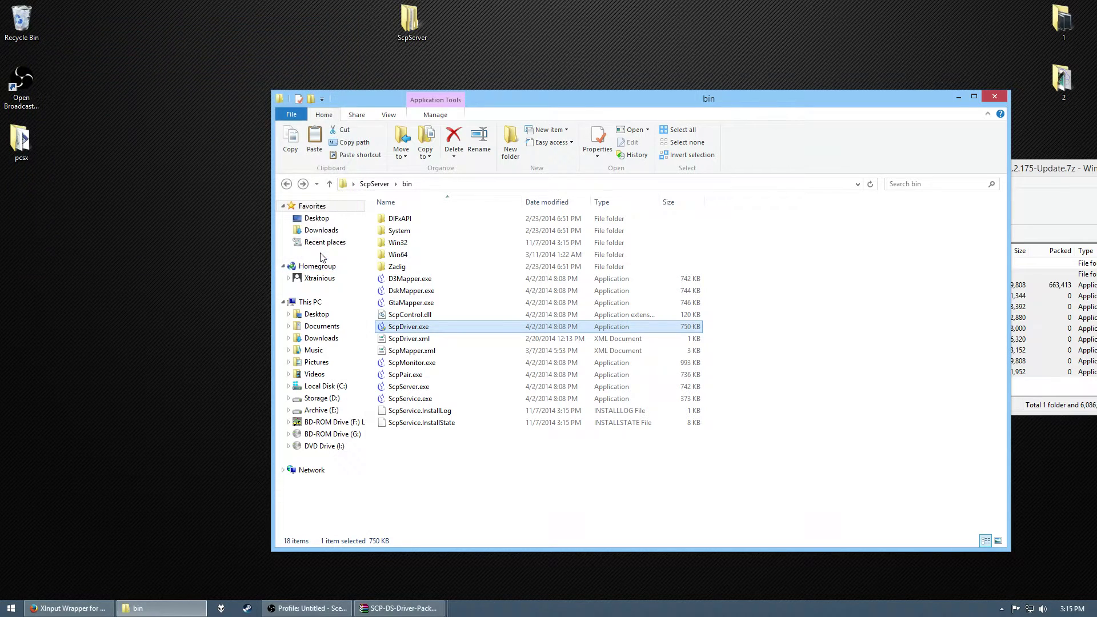
{"action": "left_click_drag", "start_coordinate": [595, 108], "coordinate": [501, 125]}
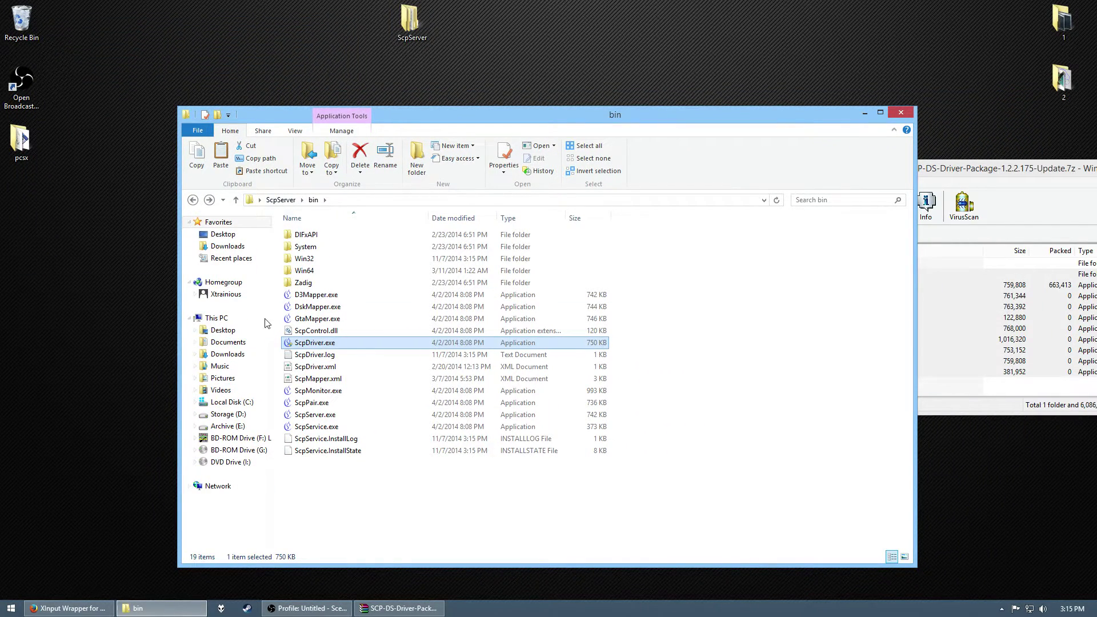
- Look at the existing install in C:\Program Files\Scarlet Crush Productions and close the folder window
{"action": "left_click", "coordinate": [226, 402]}
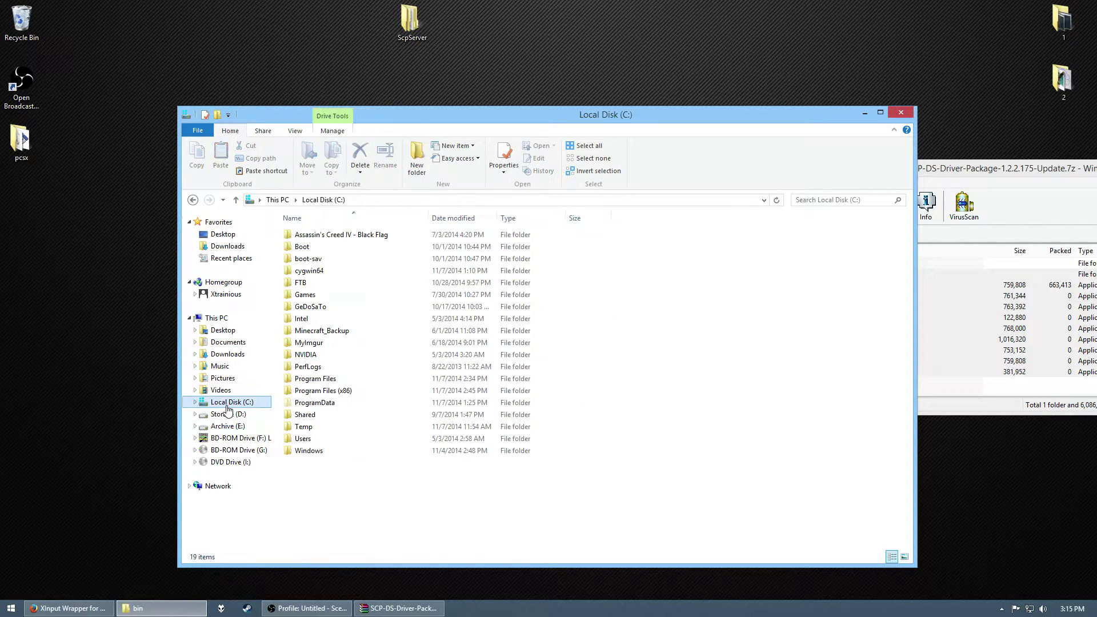
{"action": "double_click", "coordinate": [314, 378]}
{"action": "scroll", "coordinate": [628, 386], "scroll_direction": "down", "scroll_amount": 4}
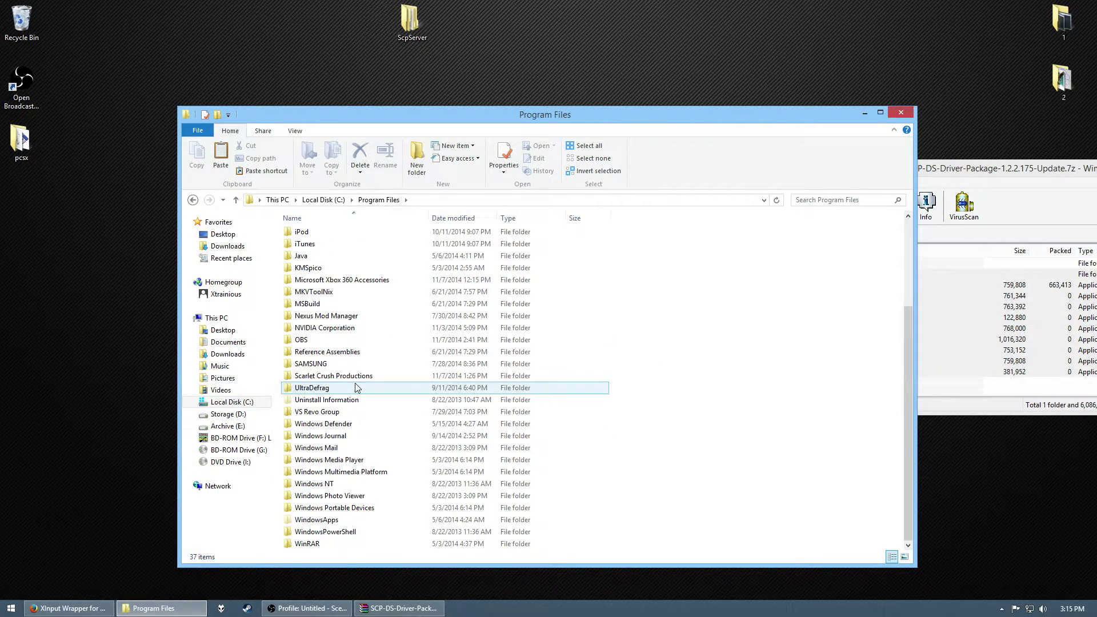
{"action": "double_click", "coordinate": [334, 375]}
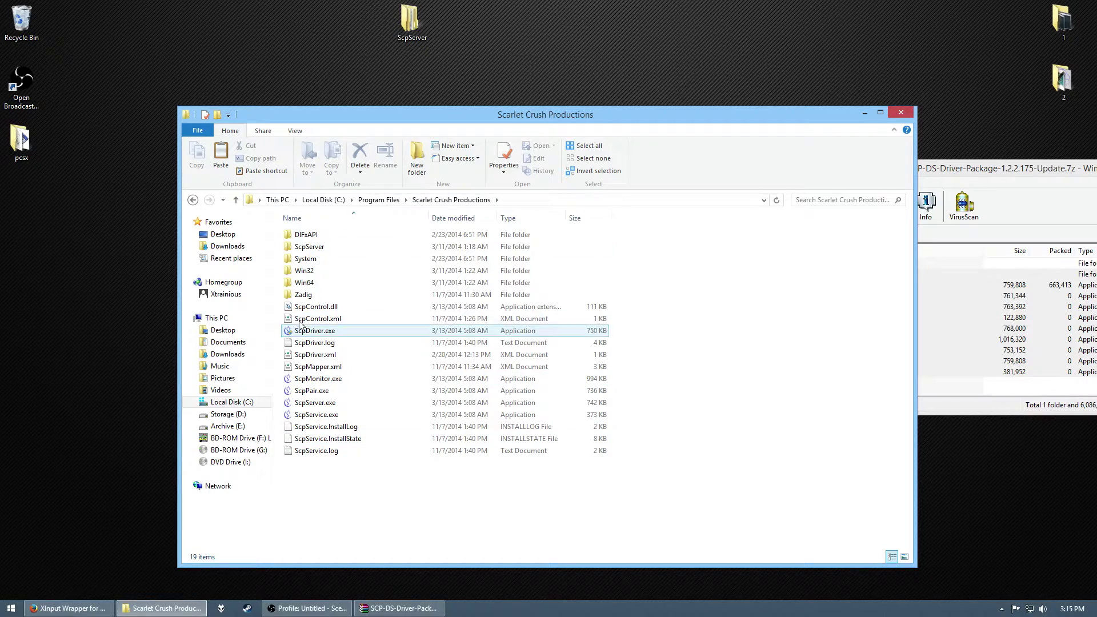
{"action": "left_click_drag", "start_coordinate": [563, 116], "coordinate": [317, 105]}
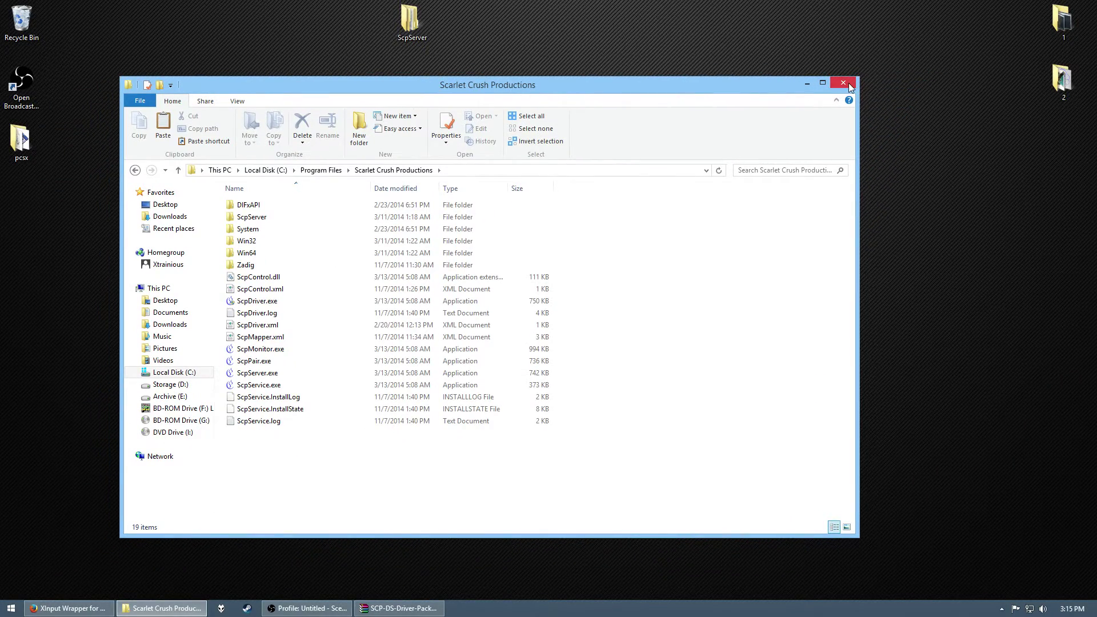
{"action": "left_click", "coordinate": [848, 84]}
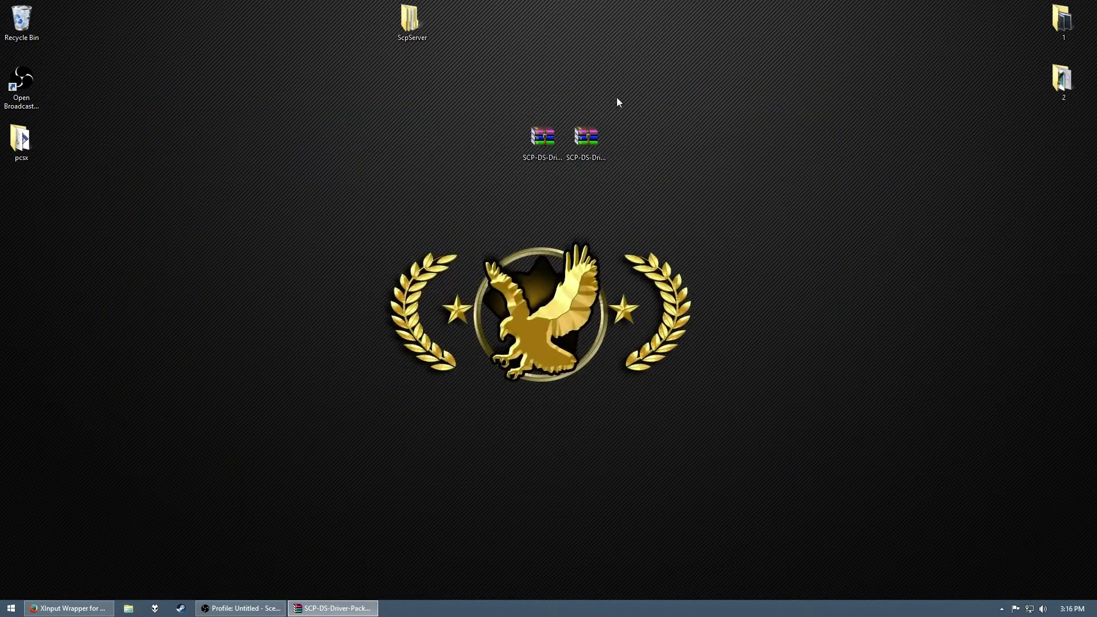
- Run ScpMonitor.exe from the desktop's ScpServer\bin folder and open its SCP Monitor window
{"action": "double_click", "coordinate": [409, 20]}
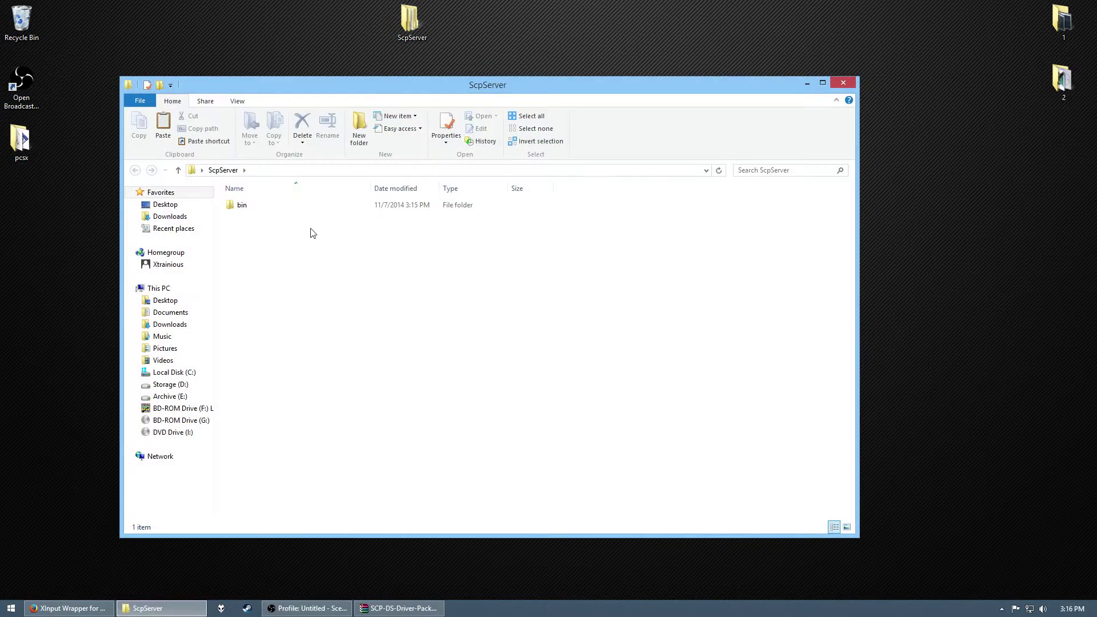
{"action": "double_click", "coordinate": [276, 205]}
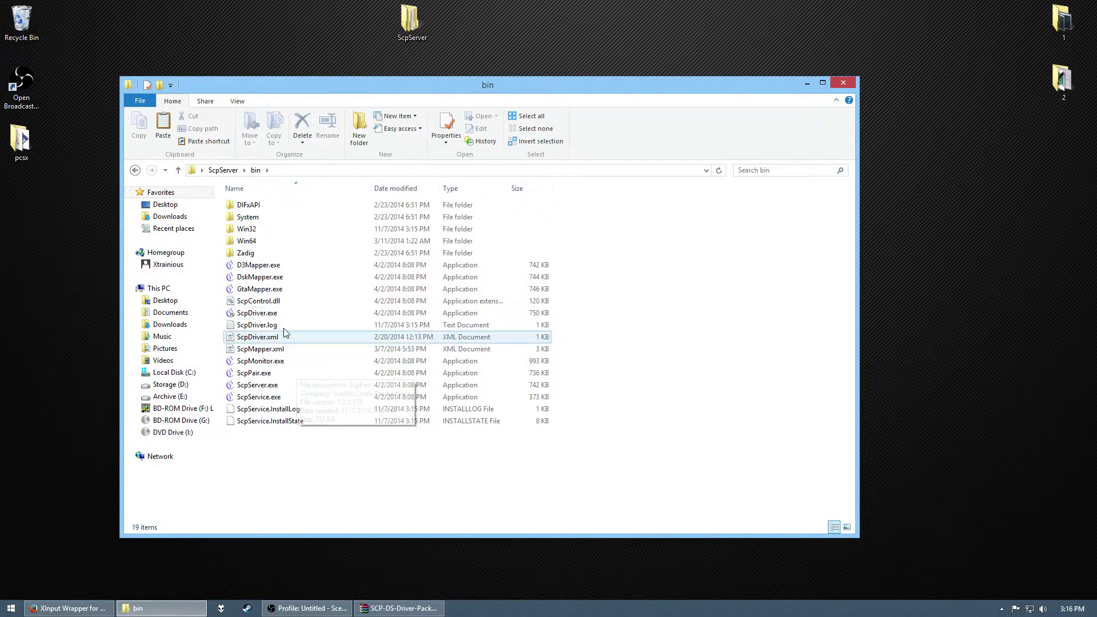
{"action": "double_click", "coordinate": [286, 361]}
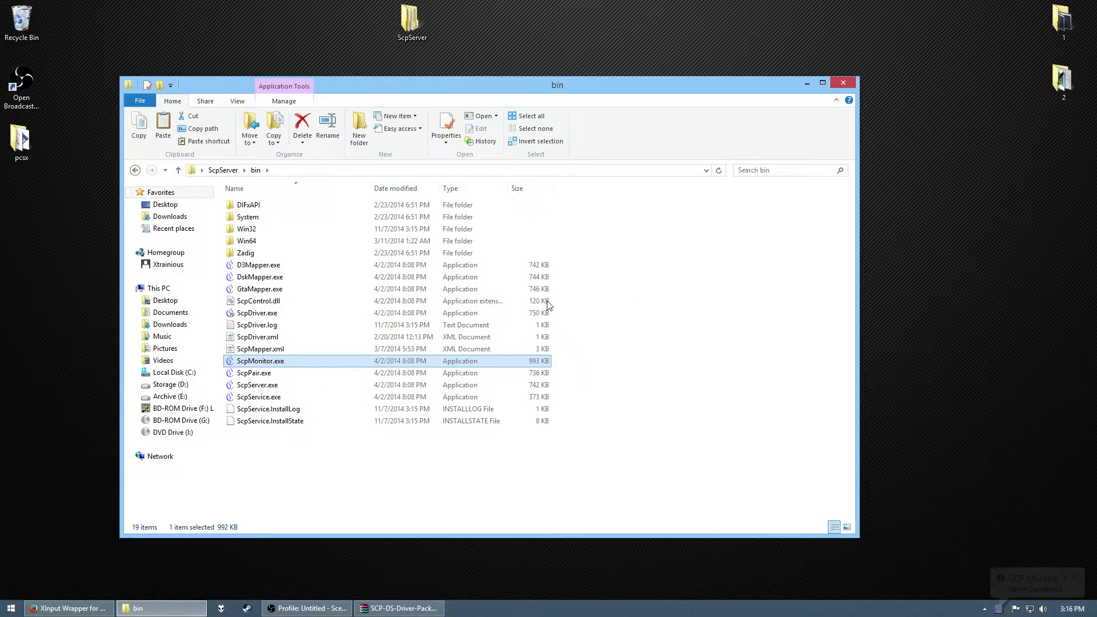
{"action": "left_click", "coordinate": [1000, 611]}
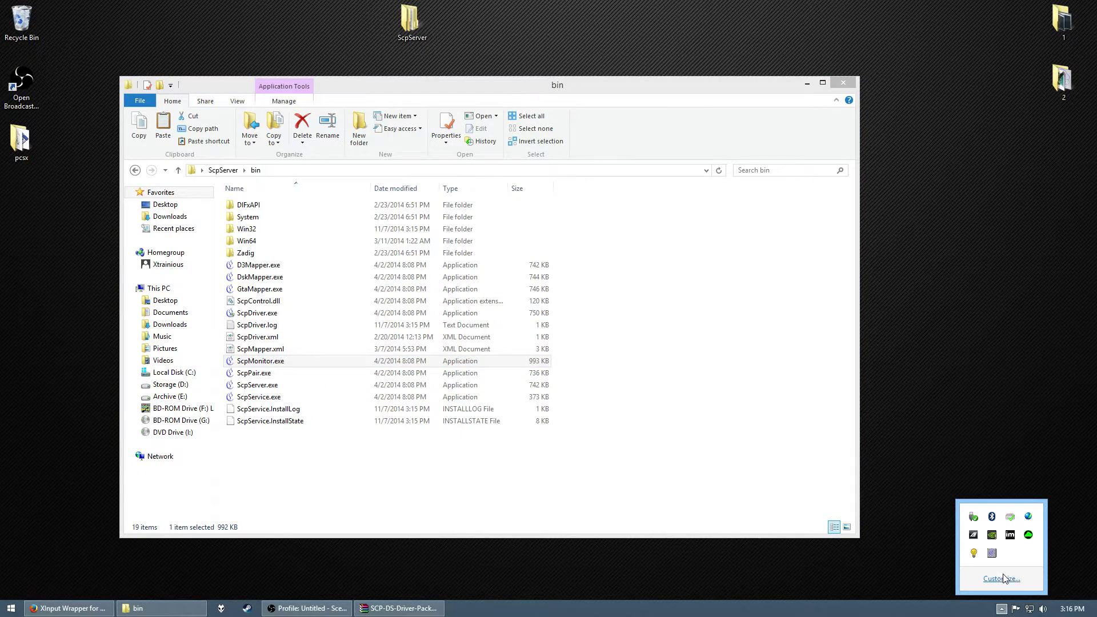
{"action": "left_click", "coordinate": [992, 553]}
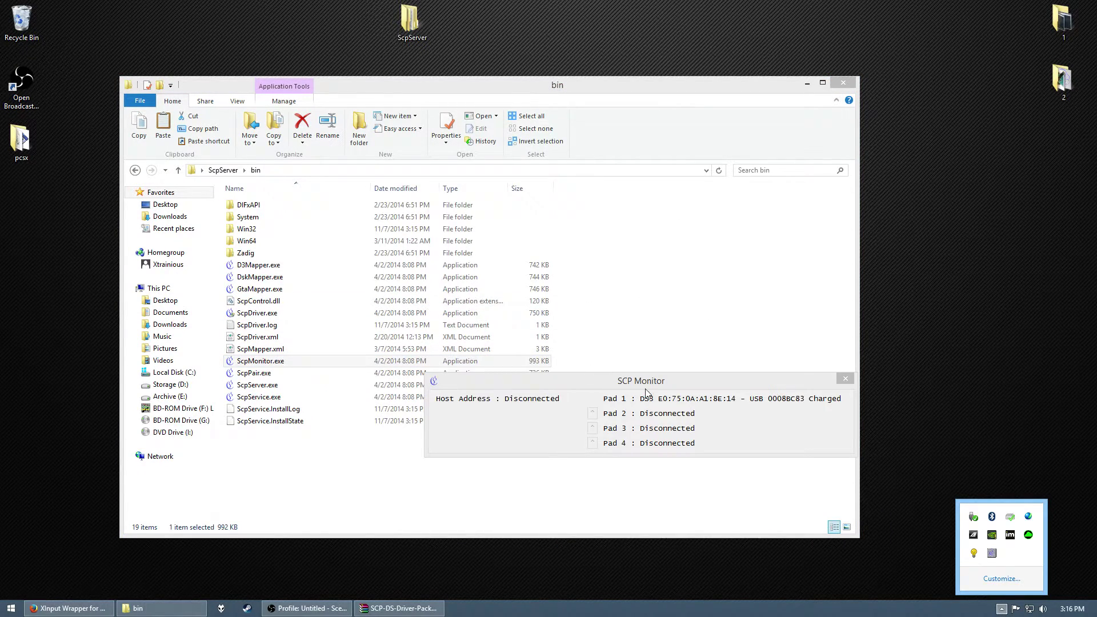
- Check the host and pad connections in the SCP Monitor window and close it
{"action": "left_click_drag", "start_coordinate": [640, 382], "coordinate": [495, 211]}
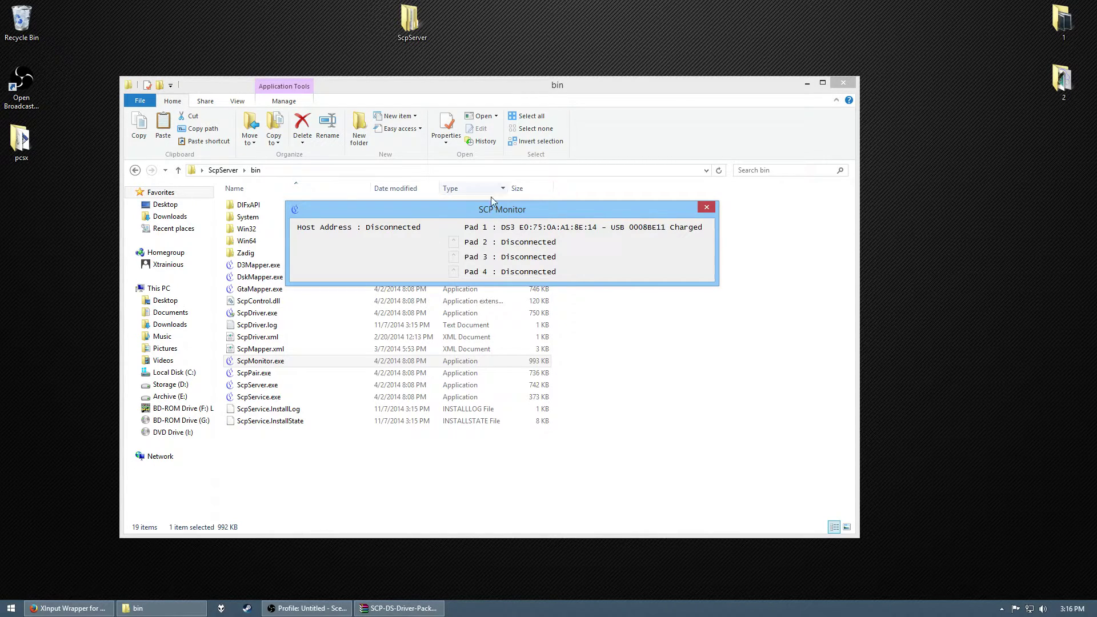
{"action": "left_click_drag", "start_coordinate": [526, 219], "coordinate": [526, 303]}
{"action": "right_click", "coordinate": [526, 303]}
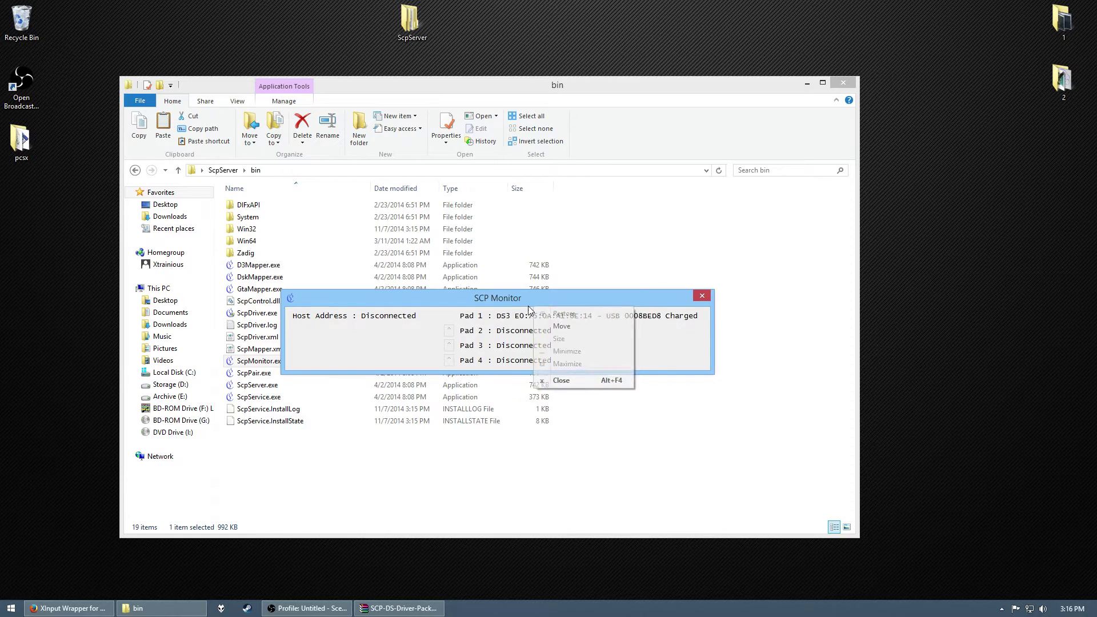
{"action": "left_click", "coordinate": [520, 305]}
{"action": "right_click", "coordinate": [587, 294]}
{"action": "left_click", "coordinate": [554, 300]}
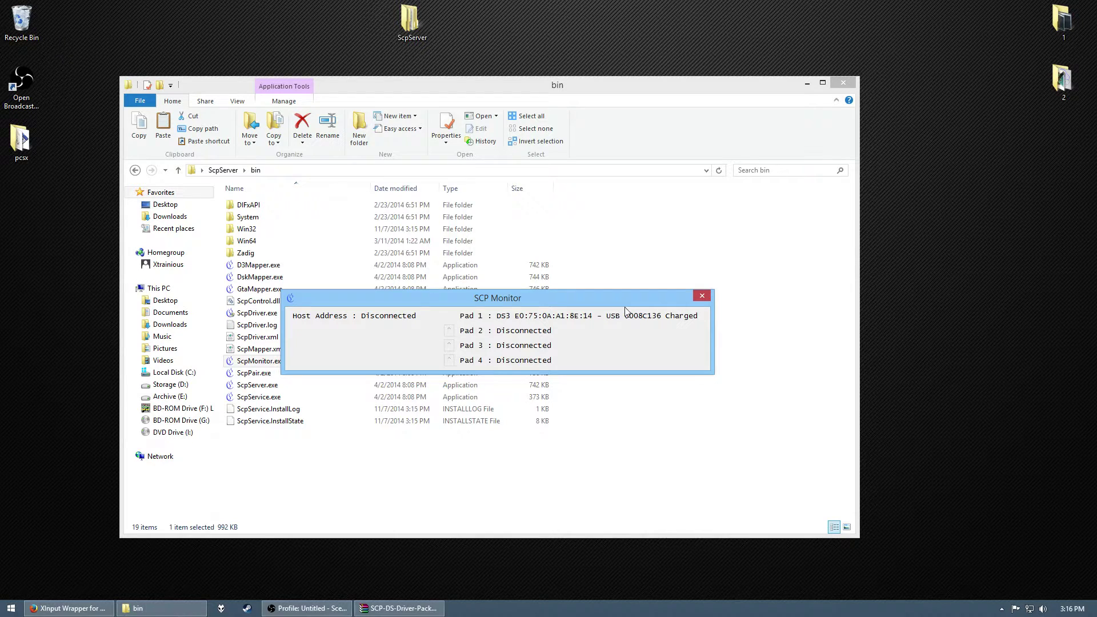
{"action": "left_click", "coordinate": [703, 296]}
- Open the Win32 folder in ScpServer\bin and the desktop's pcsx folder in separate windows
{"action": "double_click", "coordinate": [285, 231]}
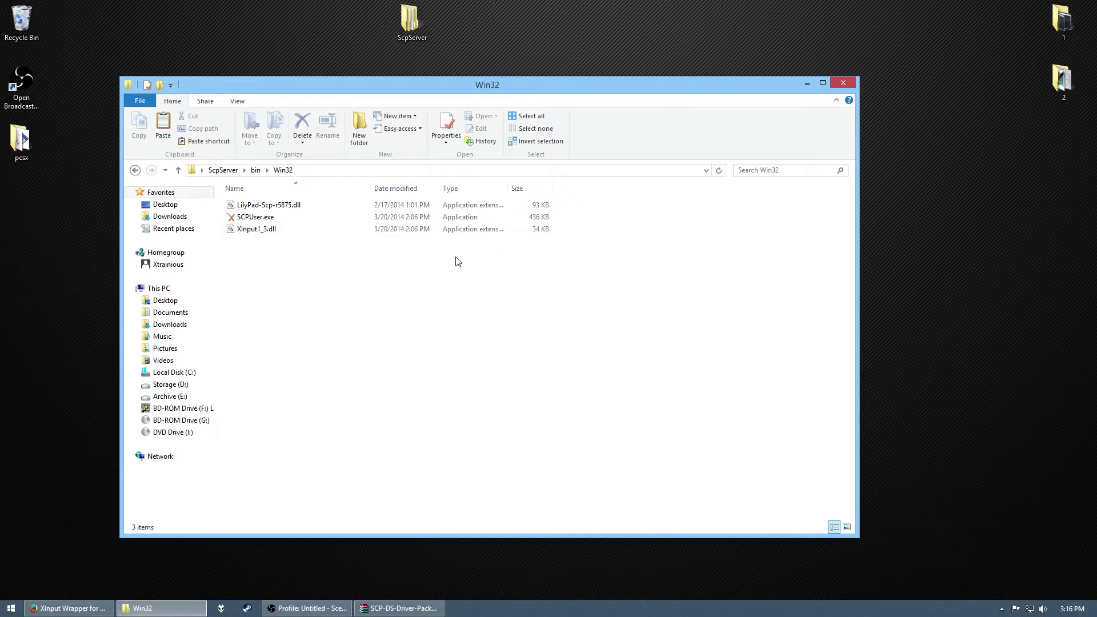
{"action": "double_click", "coordinate": [22, 142]}
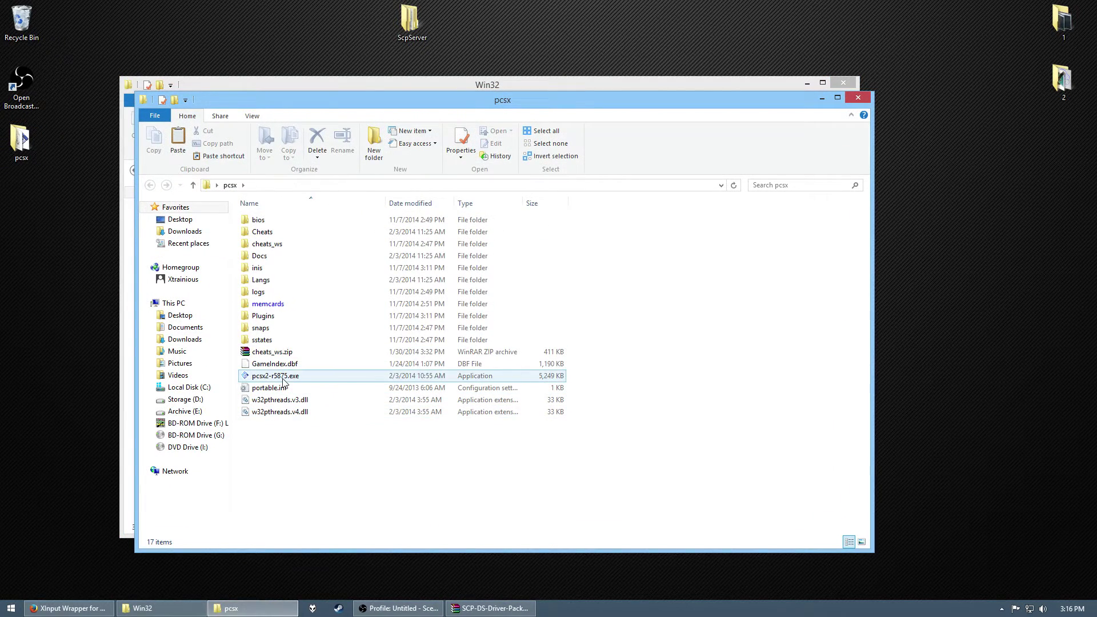
- Launch pcsx2-r5875.exe, view the configuration of the selected LilyPad PAD plugin, and cancel it
{"action": "double_click", "coordinate": [283, 379]}
{"action": "left_click", "coordinate": [423, 181]}
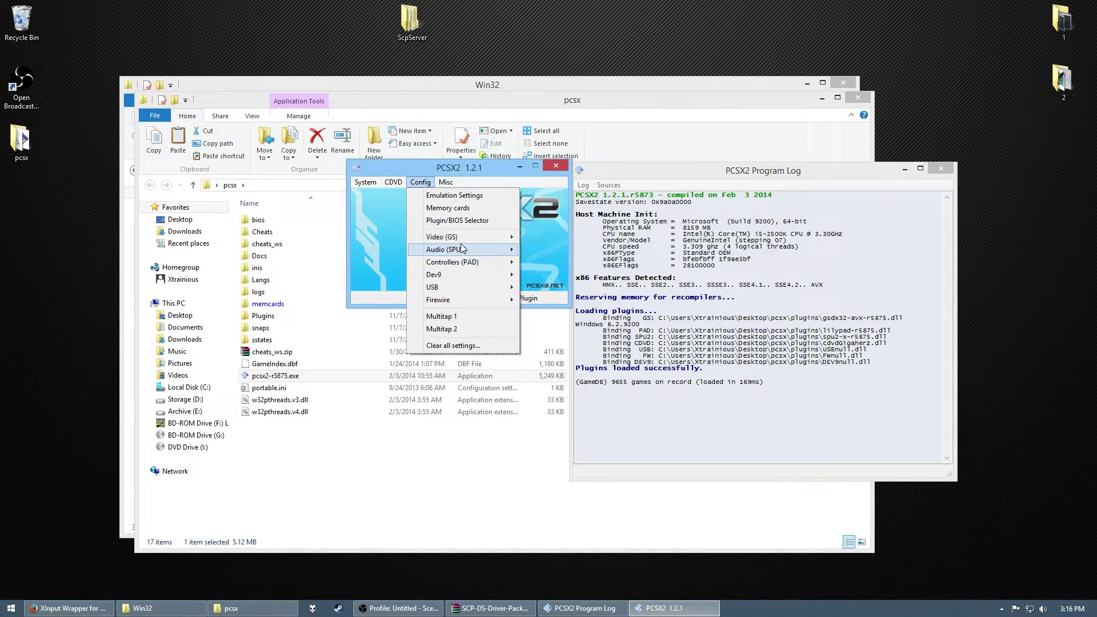
{"action": "left_click", "coordinate": [457, 221]}
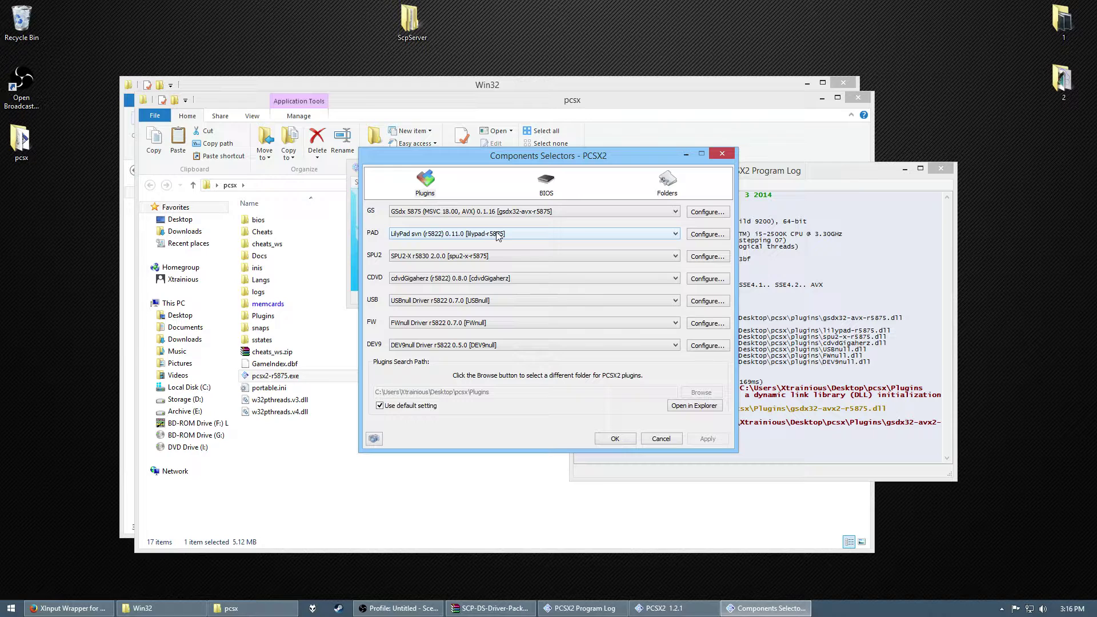
{"action": "left_click", "coordinate": [706, 234]}
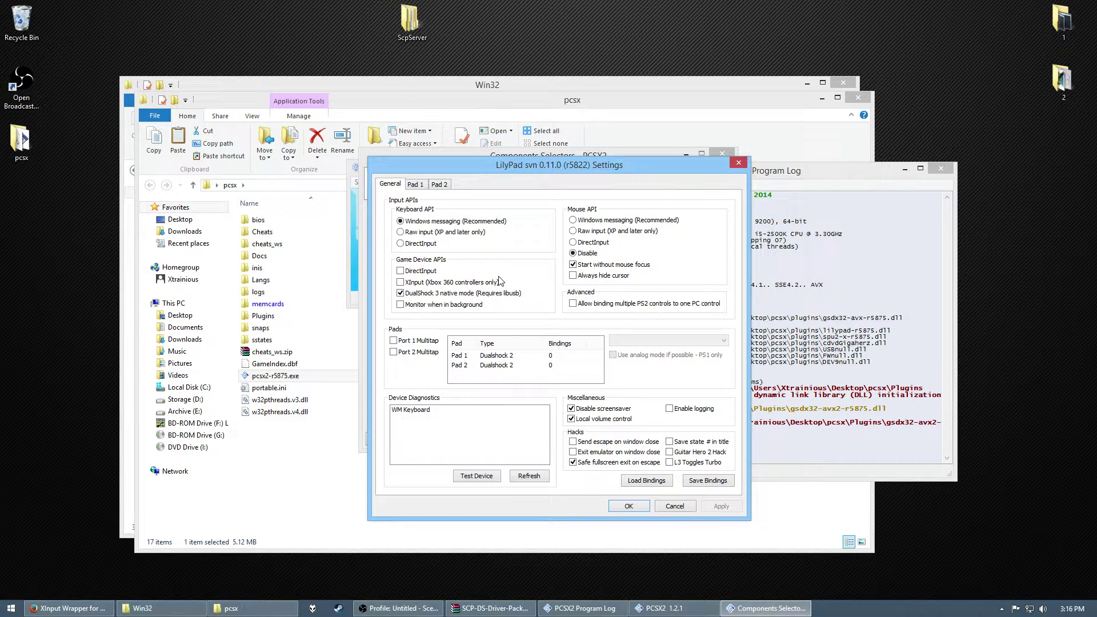
{"action": "left_click", "coordinate": [679, 507]}
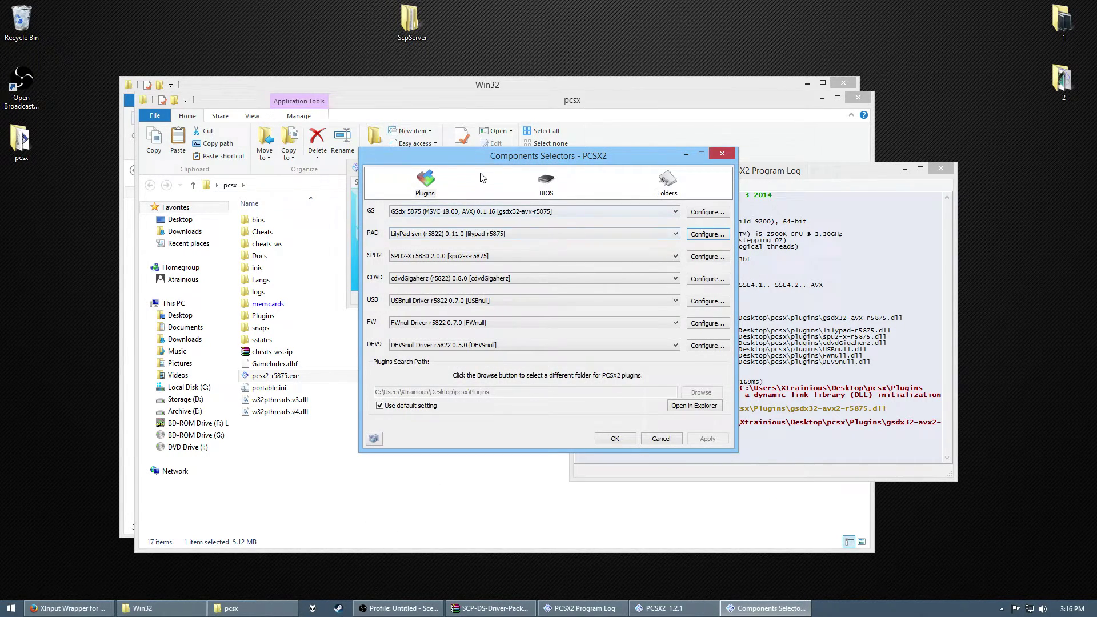
- Check which PAD plugins are available, cancel the component selection, and exit PCSX2
{"action": "left_click", "coordinate": [423, 233]}
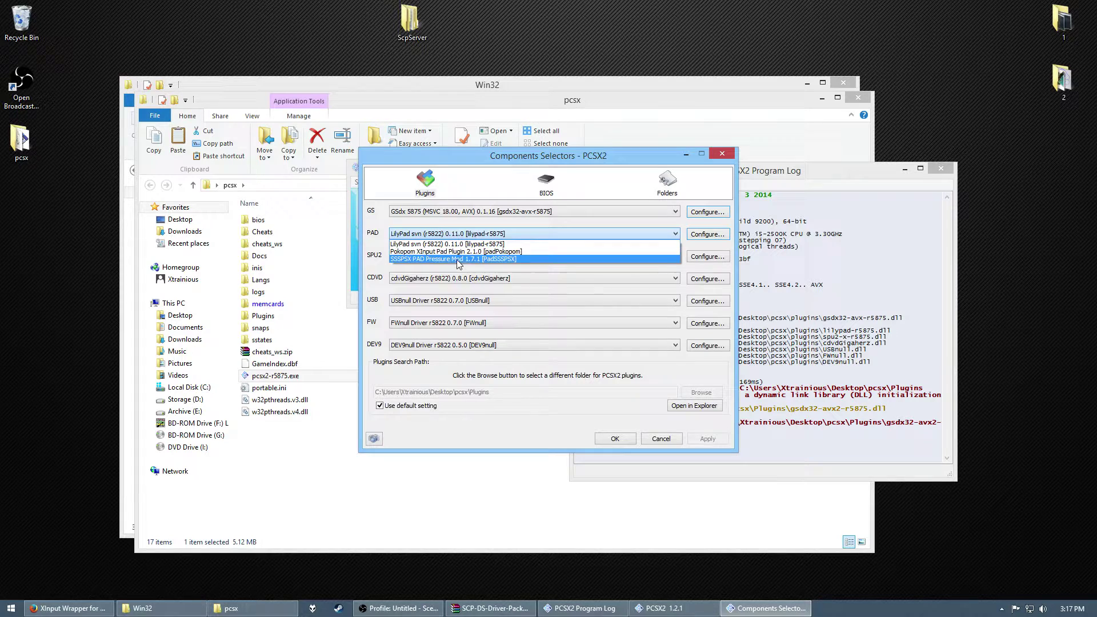
{"action": "left_click", "coordinate": [428, 244]}
{"action": "left_click", "coordinate": [662, 440]}
{"action": "left_click", "coordinate": [366, 182]}
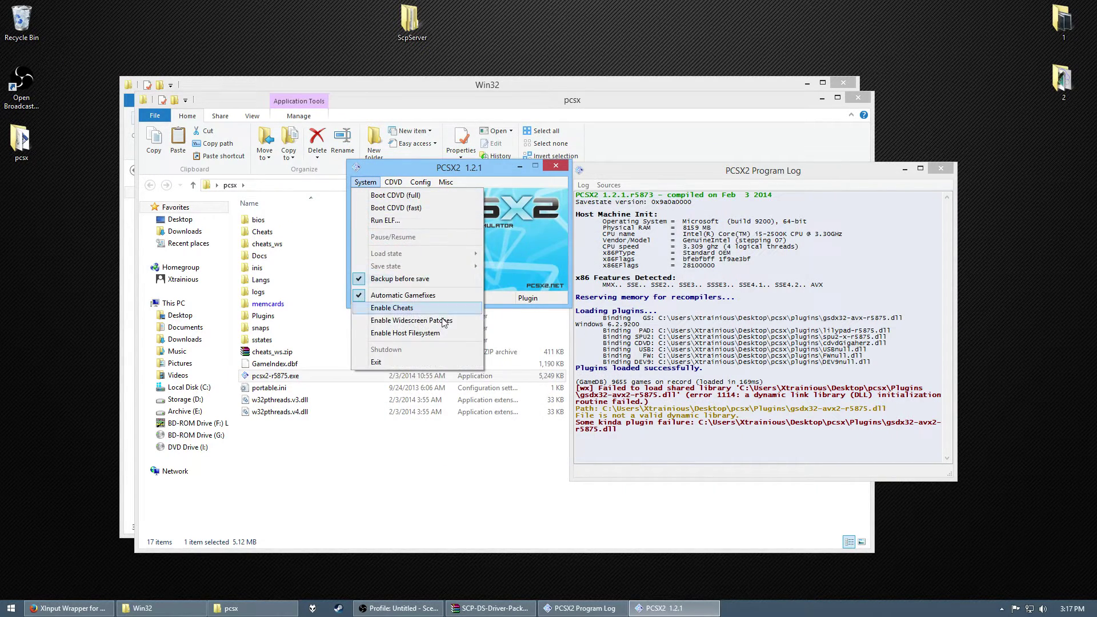
{"action": "left_click", "coordinate": [423, 362]}
- Show pcsx\Plugins and ScpServer\bin\Win32 side by side and move LilyPad-Scp-r5875.dll from Win32 into Plugins
{"action": "left_click", "coordinate": [318, 322]}
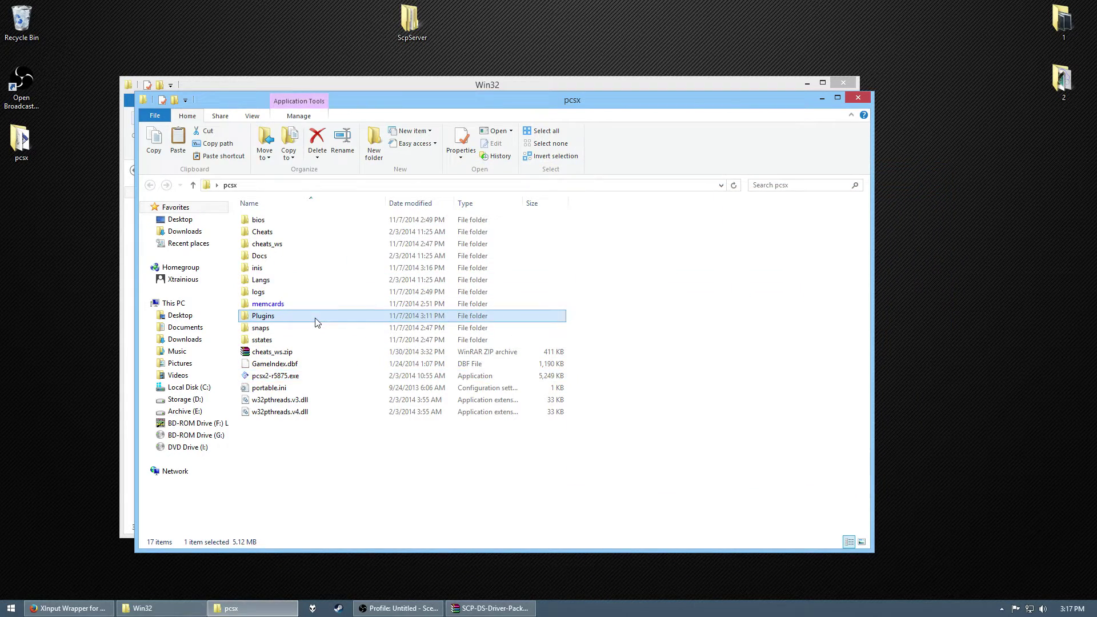
{"action": "double_click", "coordinate": [318, 321]}
{"action": "key", "text": "super+Right"}
{"action": "key", "text": "alt+Tab"}
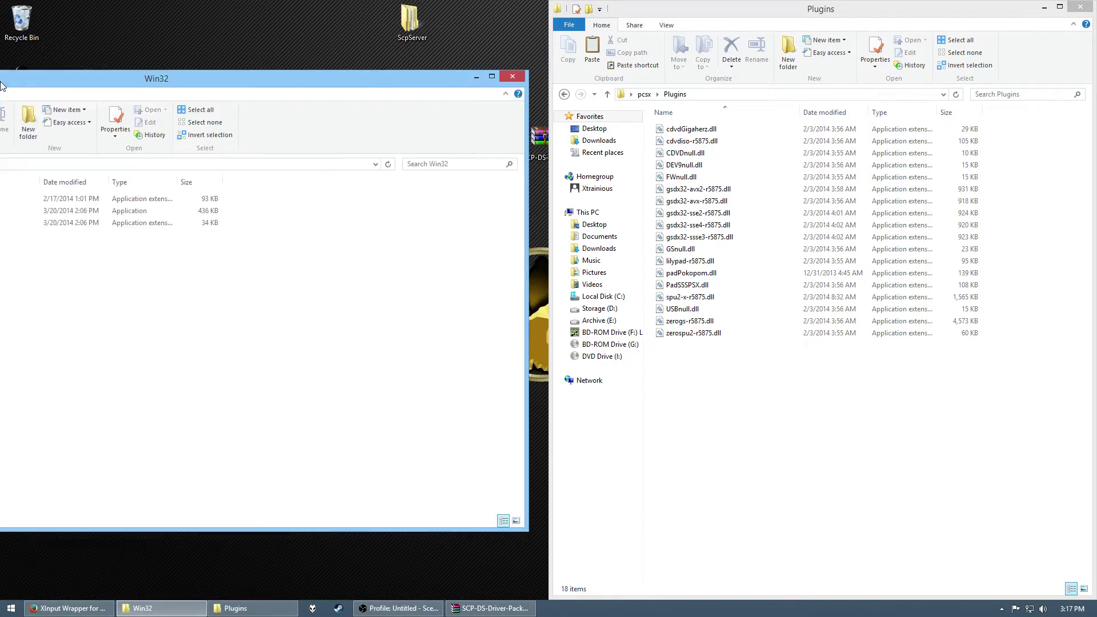
{"action": "key", "text": "super+Left"}
{"action": "left_click", "coordinate": [168, 130]}
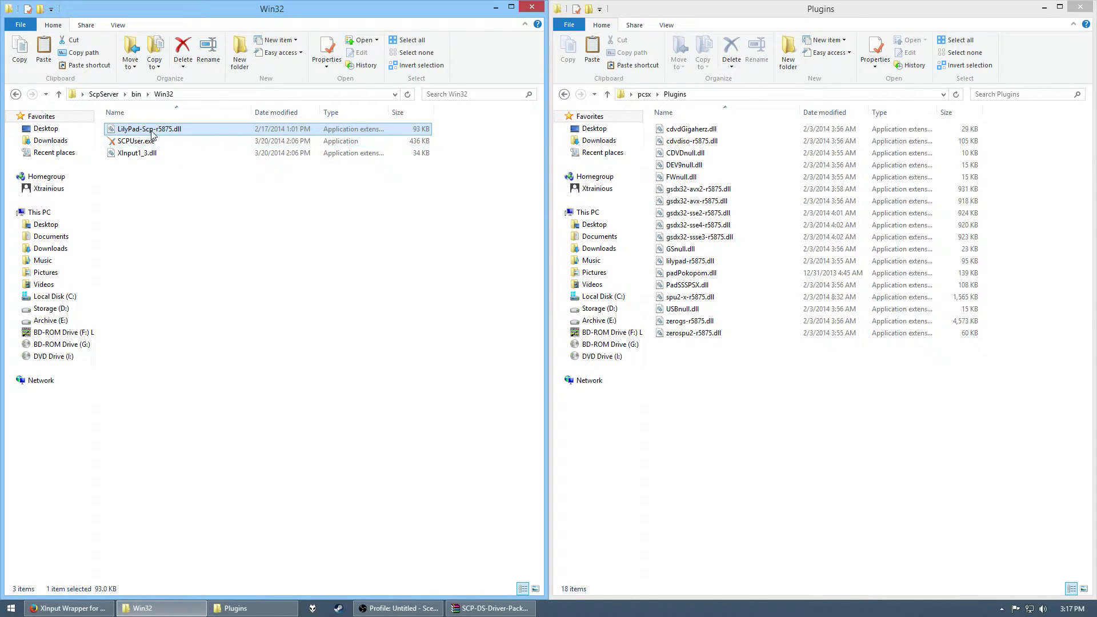
{"action": "left_click_drag", "start_coordinate": [130, 133], "coordinate": [769, 398]}
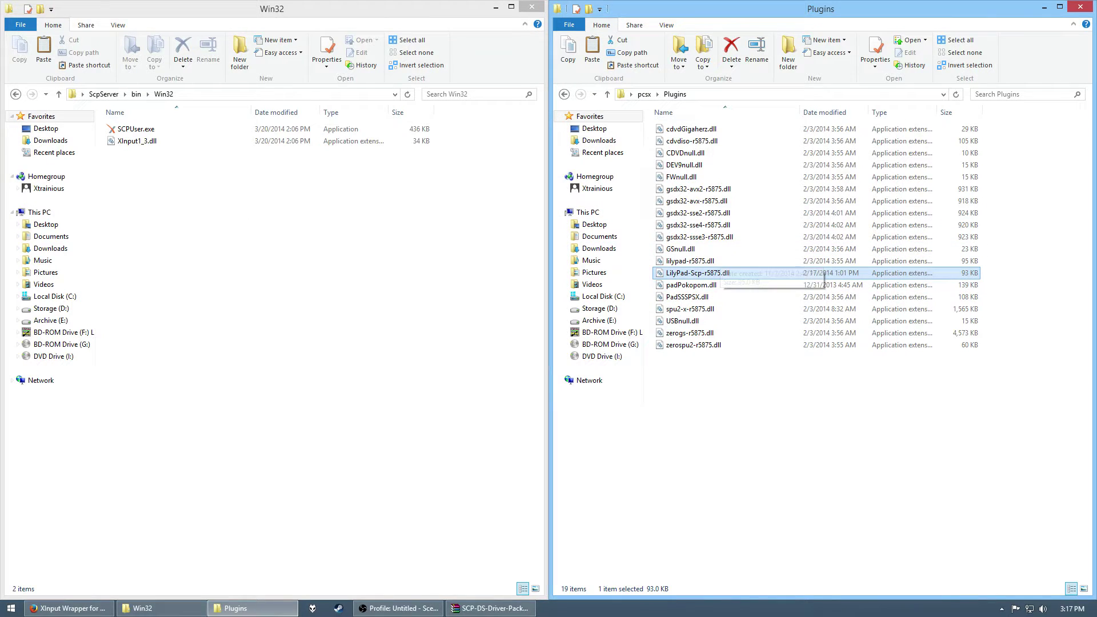
- Return to the main pcsx folder and relaunch pcsx2-r5875.exe
{"action": "left_click", "coordinate": [220, 193]}
{"action": "key", "text": "BackSpace"}
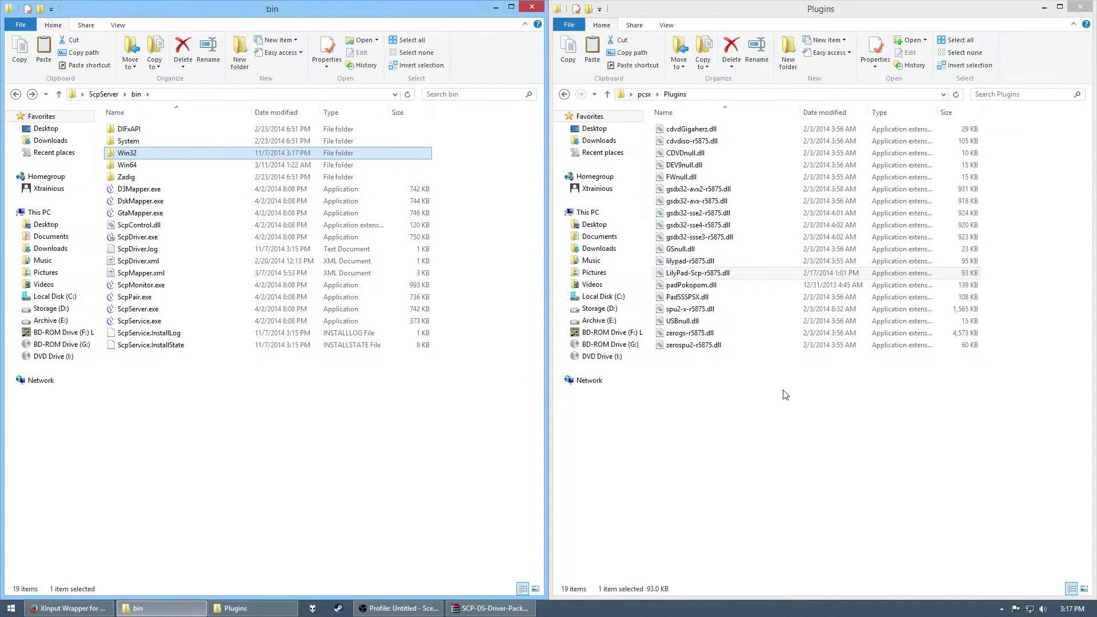
{"action": "left_click", "coordinate": [760, 403]}
{"action": "key", "text": "BackSpace"}
{"action": "double_click", "coordinate": [175, 153]}
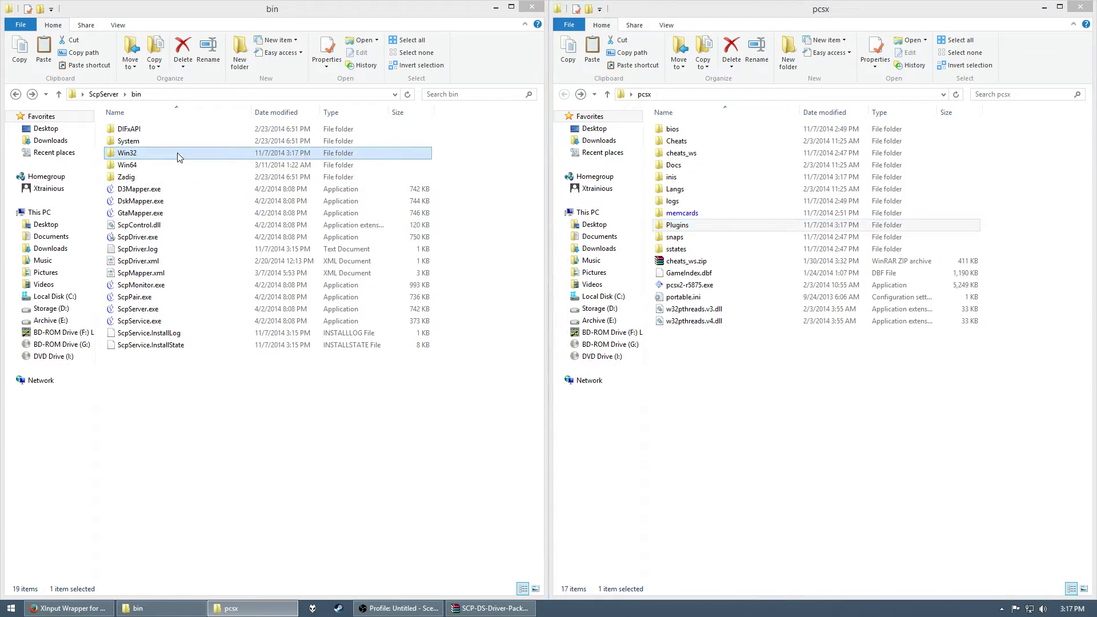
{"action": "double_click", "coordinate": [690, 285]}
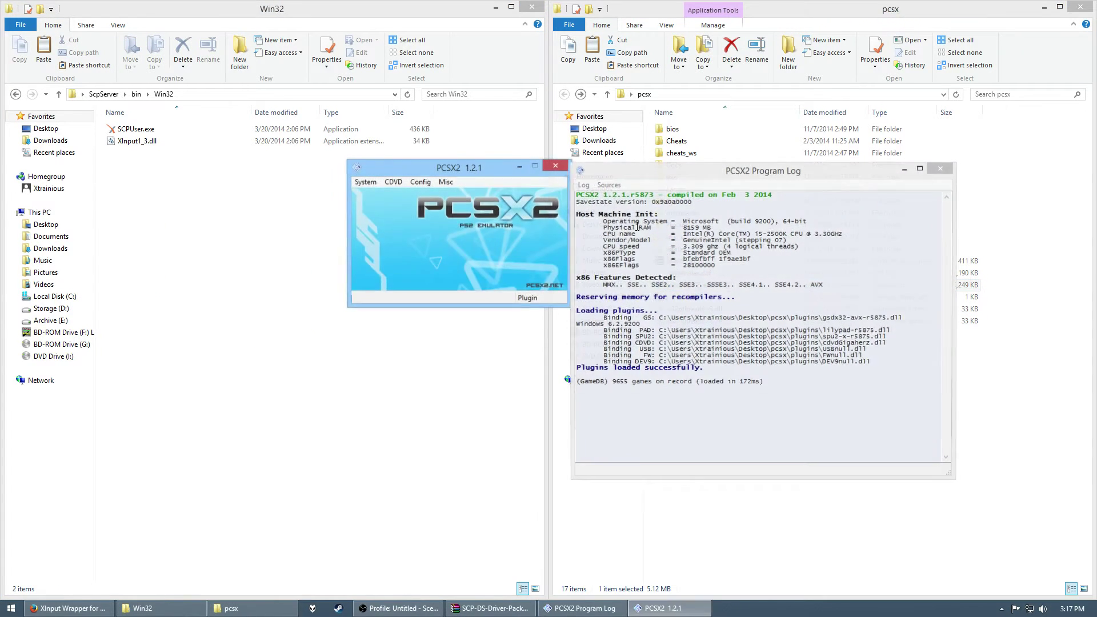
- Set the PCSX2 PAD plugin to LilyPad svn (r5875) 0.11.0 [LilyPad-Scp-r5875] and apply the change
{"action": "left_click", "coordinate": [420, 182]}
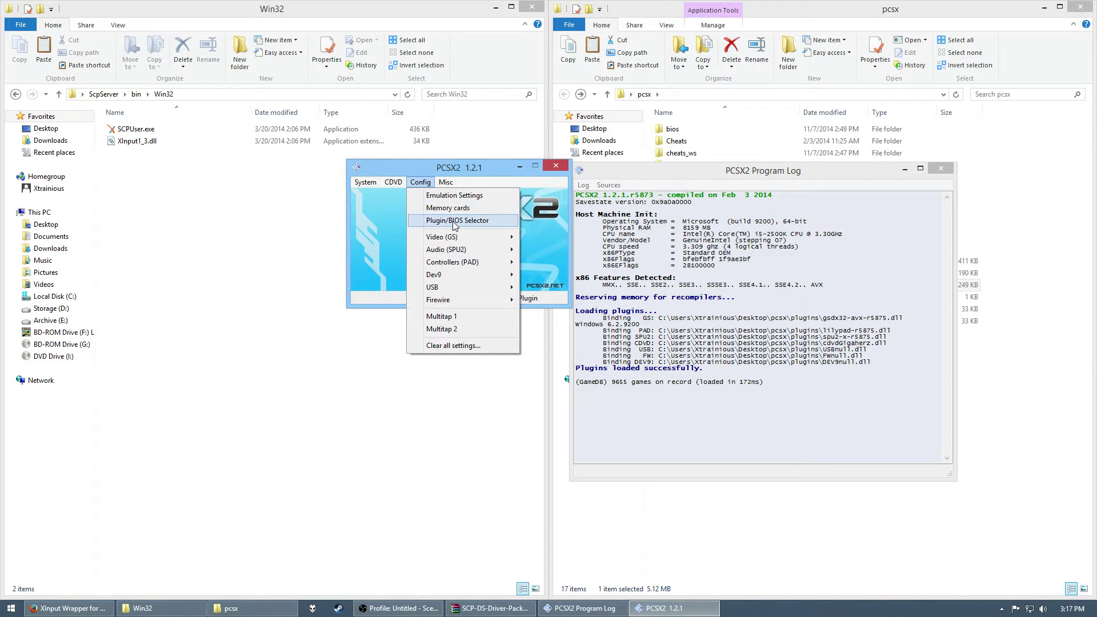
{"action": "left_click", "coordinate": [455, 222]}
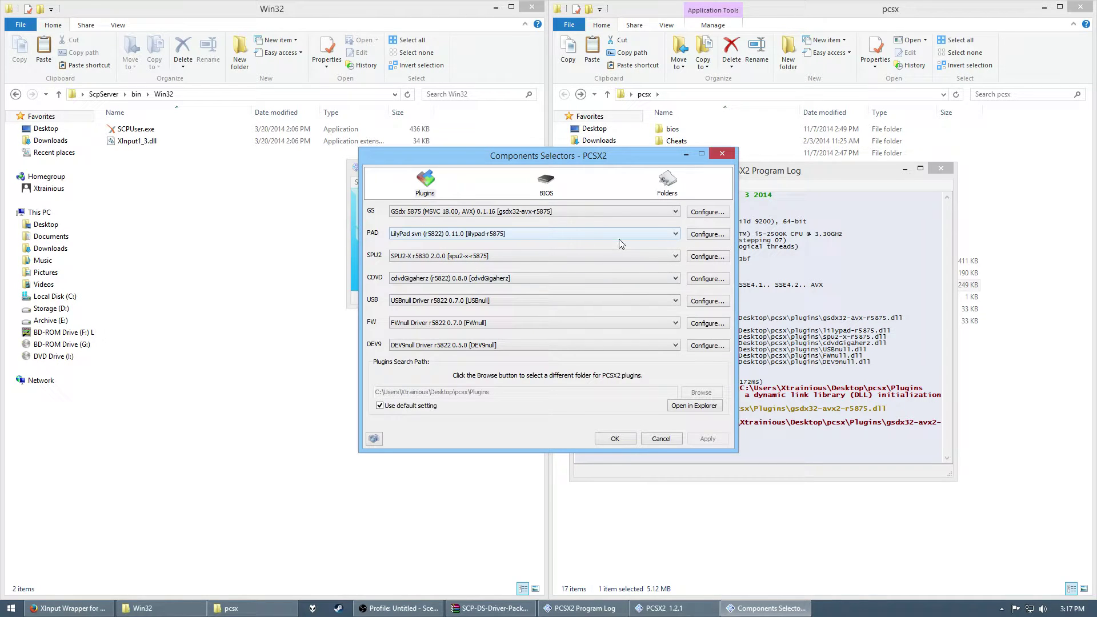
{"action": "left_click", "coordinate": [572, 235]}
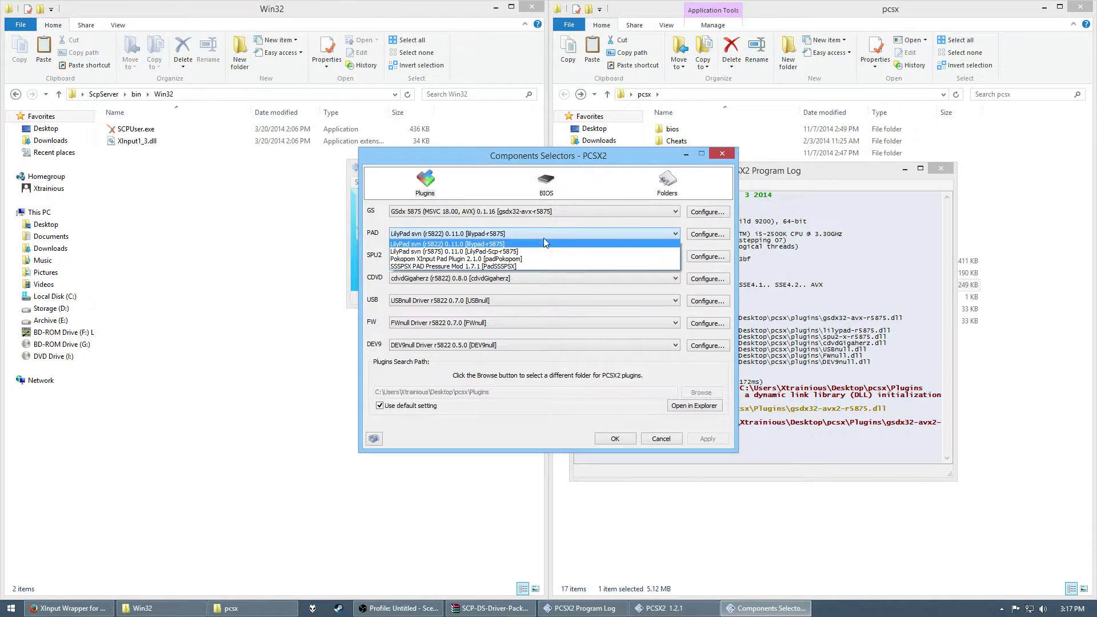
{"action": "left_click", "coordinate": [496, 252]}
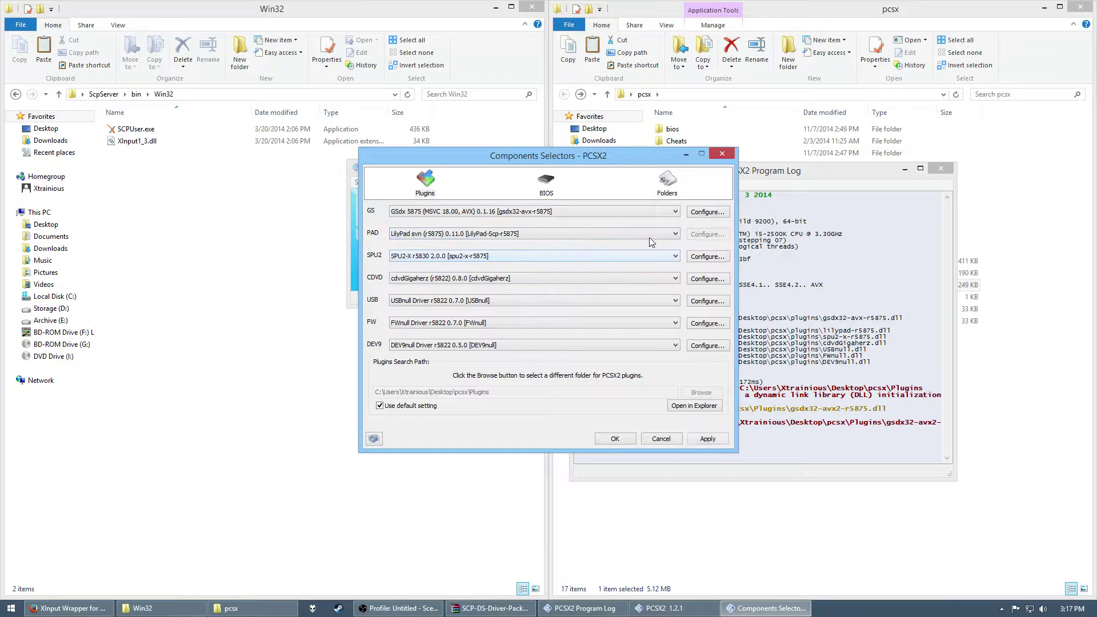
{"action": "left_click", "coordinate": [709, 439]}
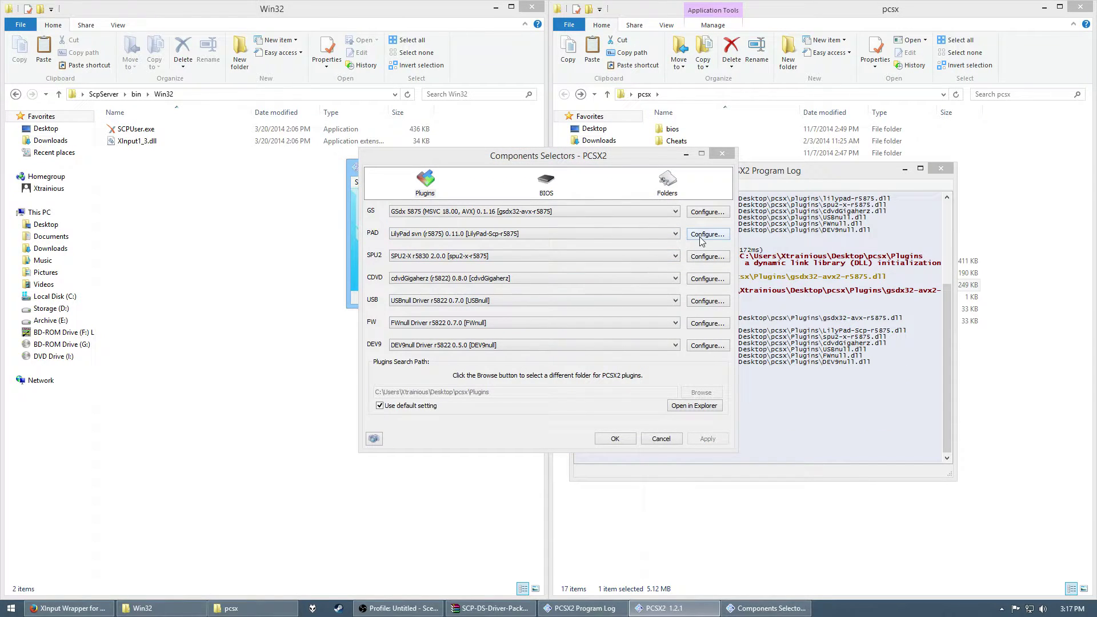
- Open the LilyPad PAD plugin's configuration, clear all Pad 1 bindings, and return to its general settings
{"action": "left_click", "coordinate": [703, 235]}
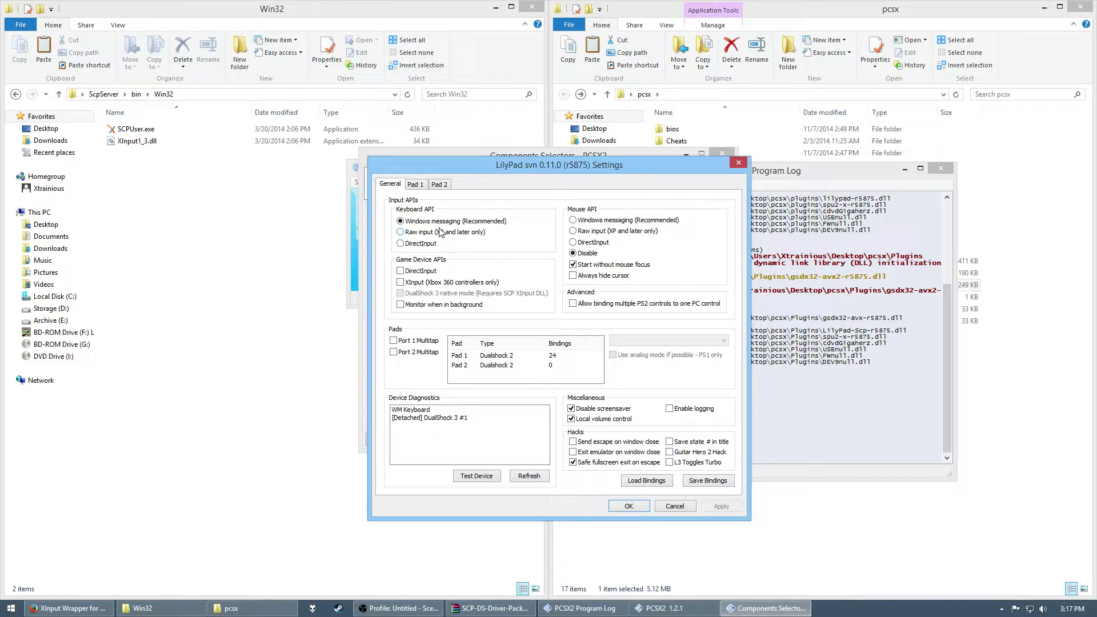
{"action": "left_click", "coordinate": [416, 185]}
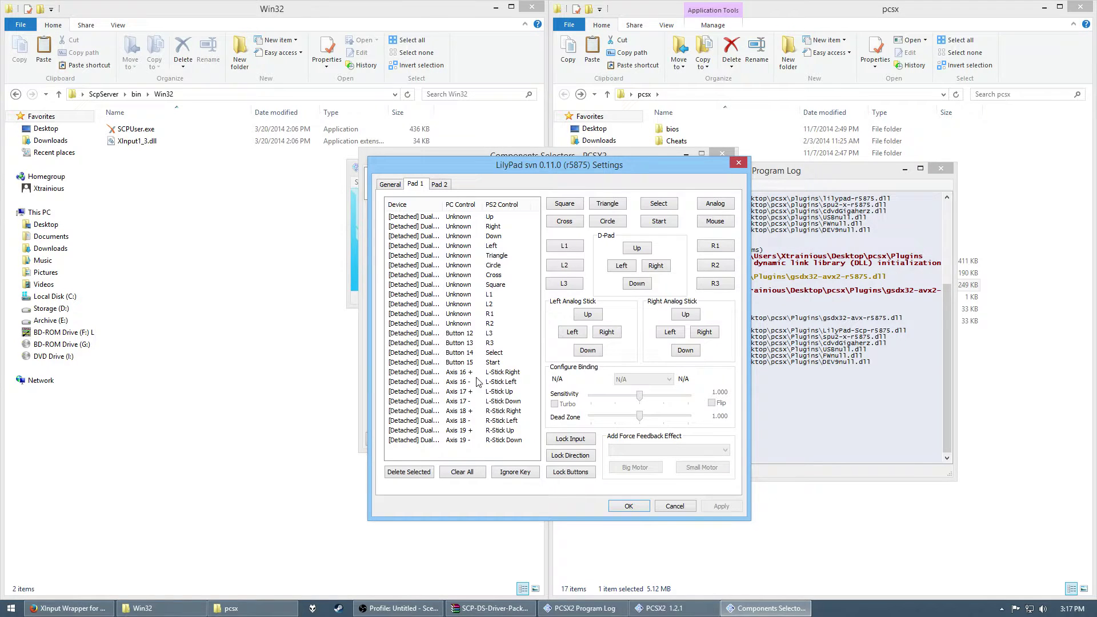
{"action": "left_click", "coordinate": [390, 184]}
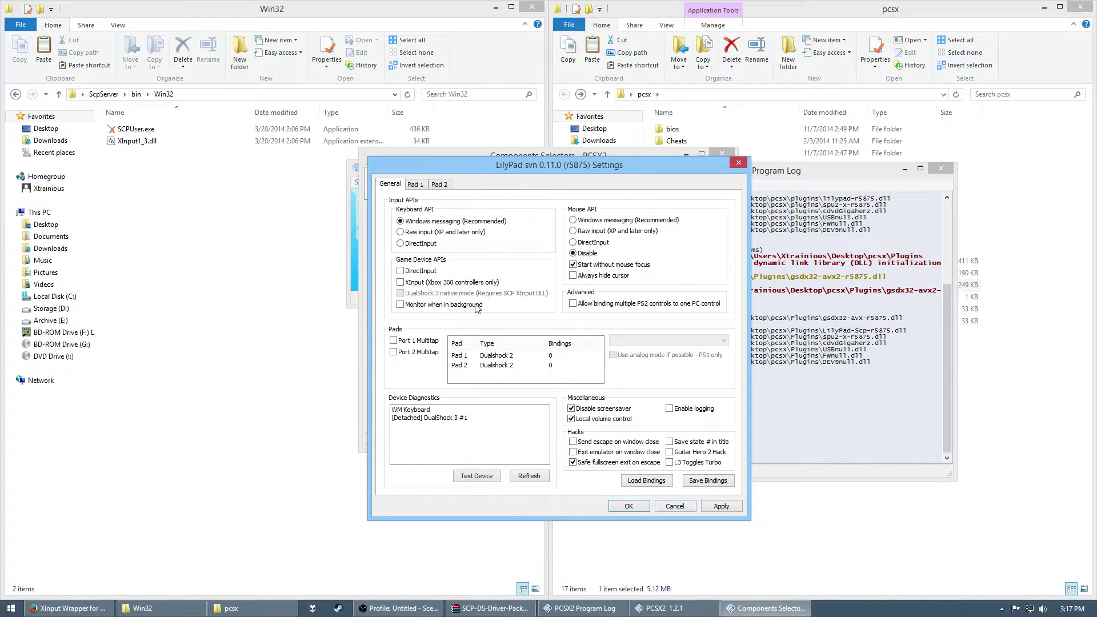
- Browse from ScpServer through bin back into Win32 to locate XInput1_3.dll
{"action": "left_click", "coordinate": [150, 172]}
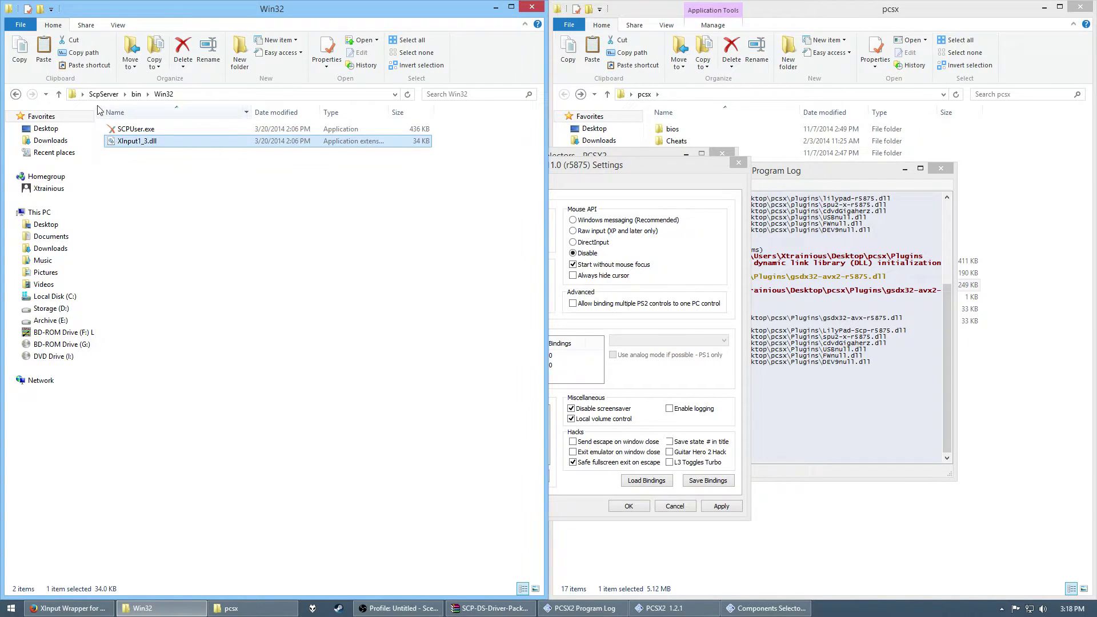
{"action": "left_click", "coordinate": [104, 94]}
{"action": "double_click", "coordinate": [129, 133]}
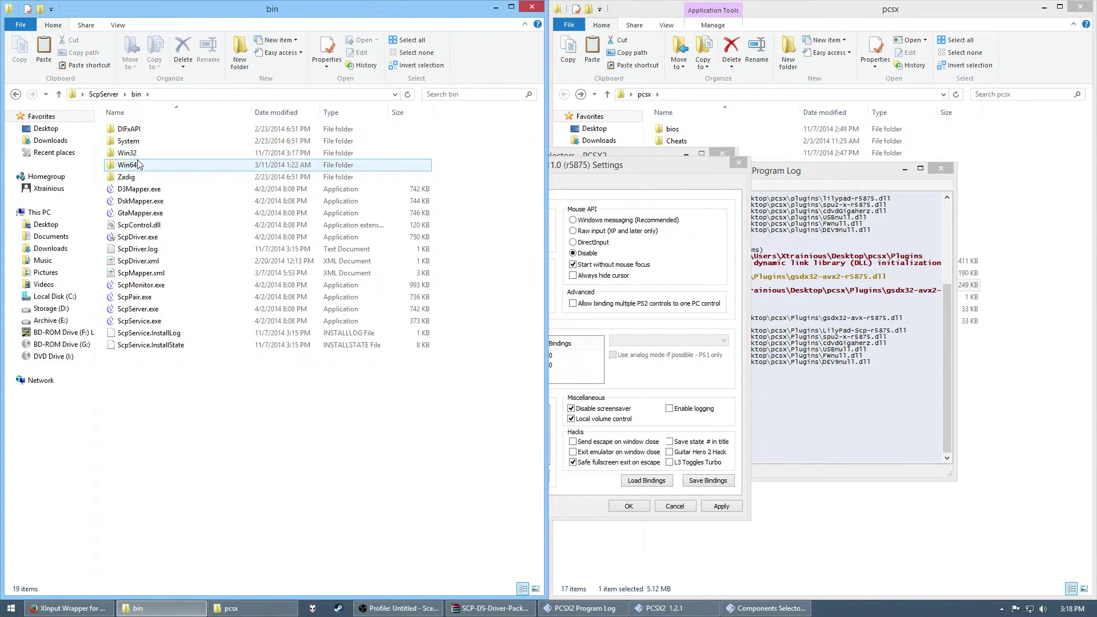
{"action": "double_click", "coordinate": [143, 153]}
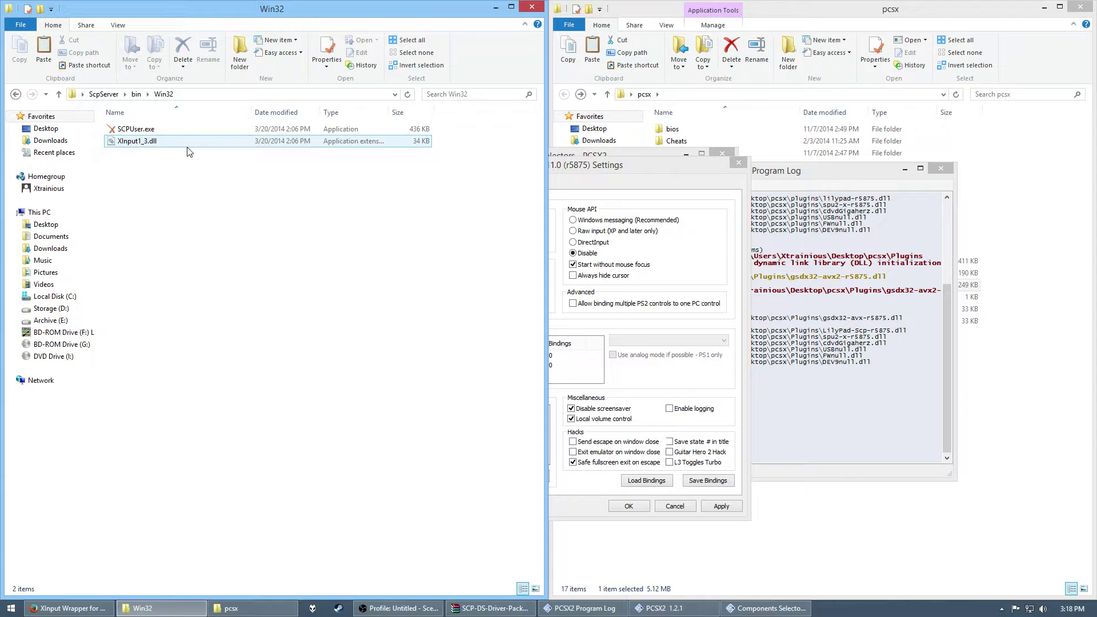
- Accept the LilyPad settings, close the crashed pcsx2-r5875.exe program, and return to the pcsx folder
{"action": "left_click", "coordinate": [721, 388]}
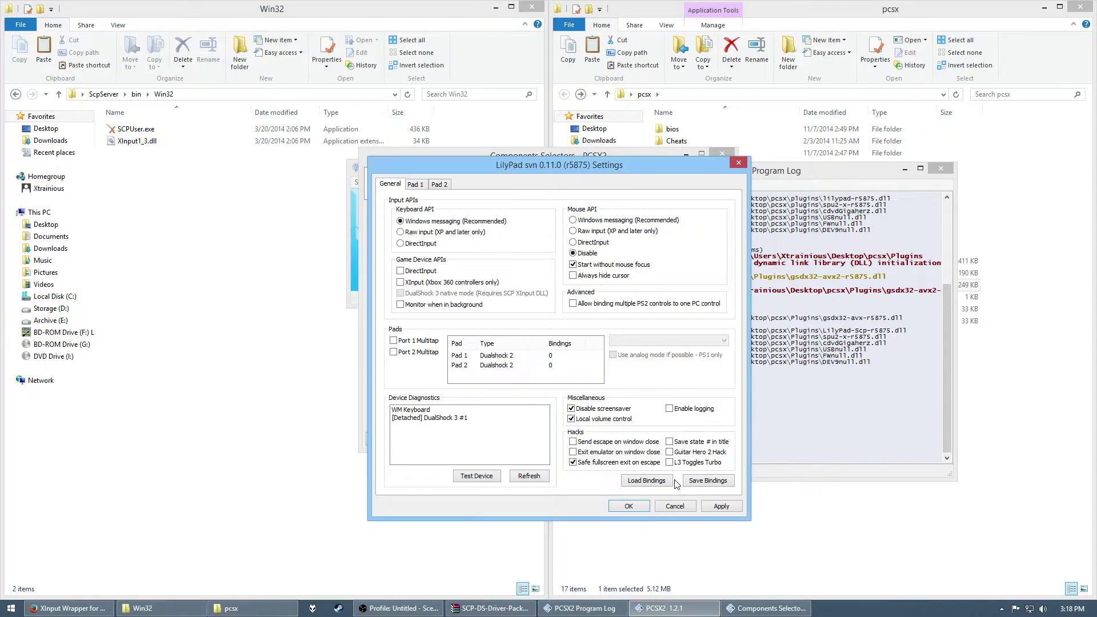
{"action": "left_click", "coordinate": [628, 507]}
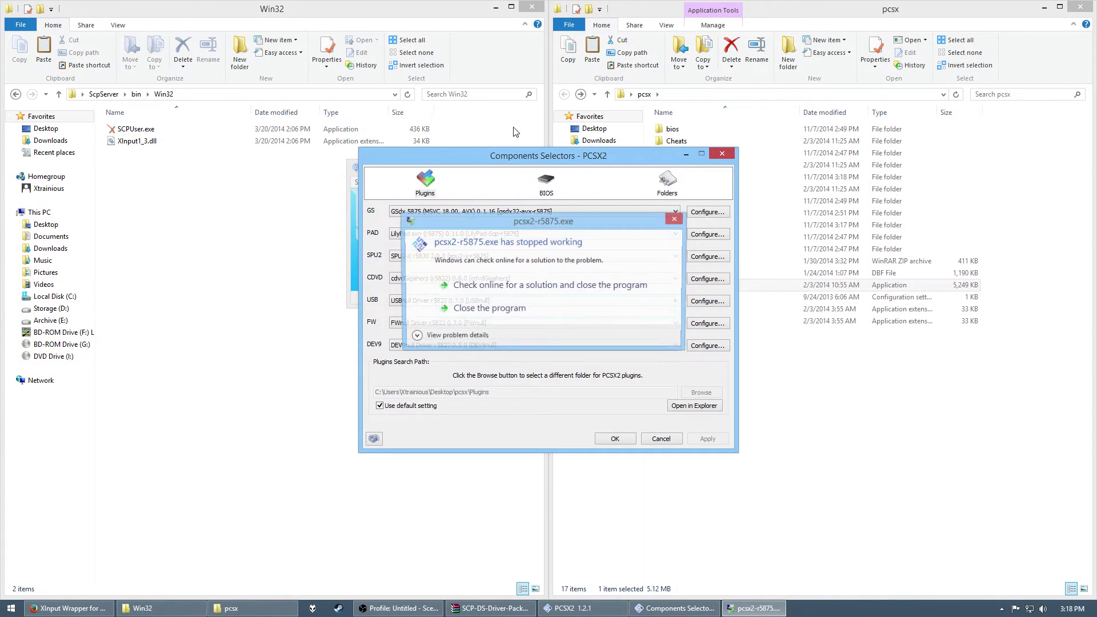
{"action": "left_click", "coordinate": [486, 309]}
{"action": "left_click", "coordinate": [752, 294]}
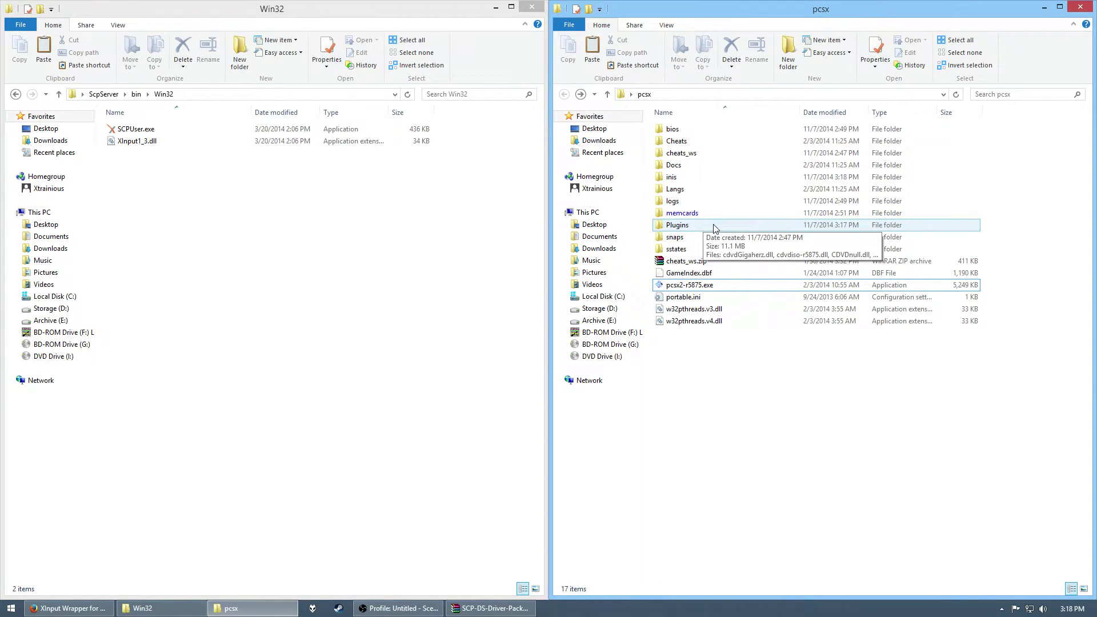
- Move XInput1_3.dll from the Win32 folder into the main pcsx folder and relaunch pcsx2-r5875.exe
{"action": "left_click", "coordinate": [132, 142]}
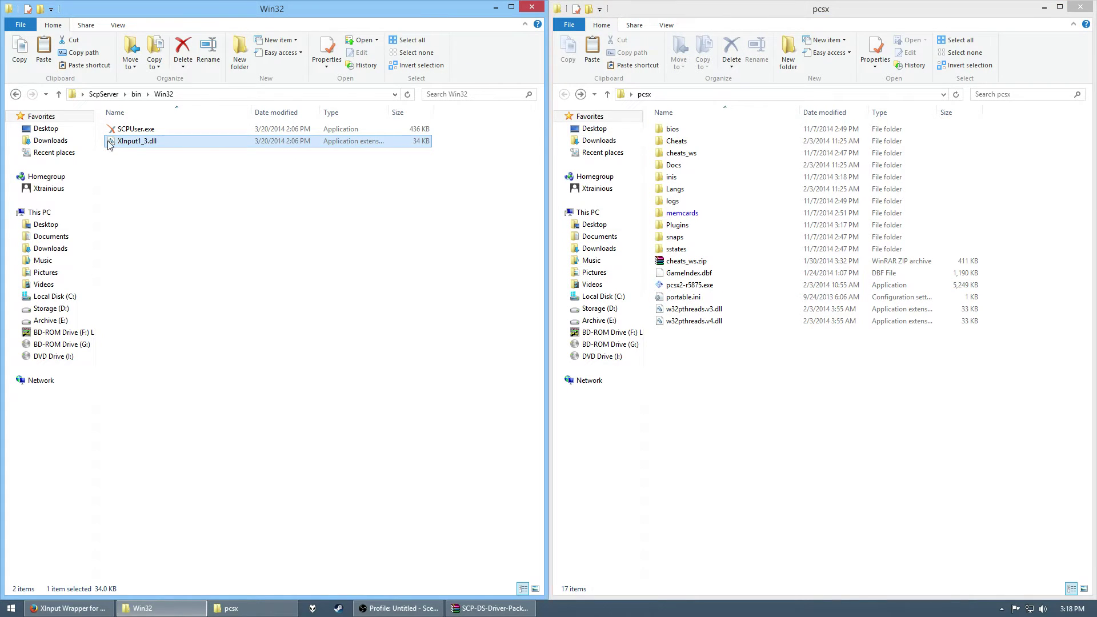
{"action": "left_click_drag", "start_coordinate": [111, 145], "coordinate": [744, 380]}
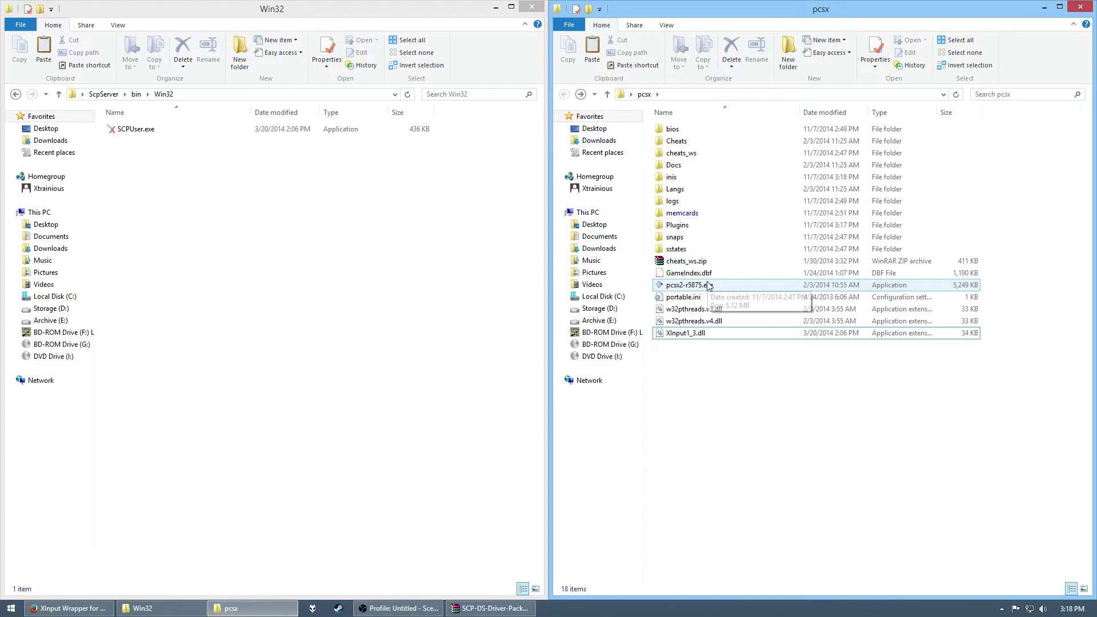
{"action": "double_click", "coordinate": [680, 286]}
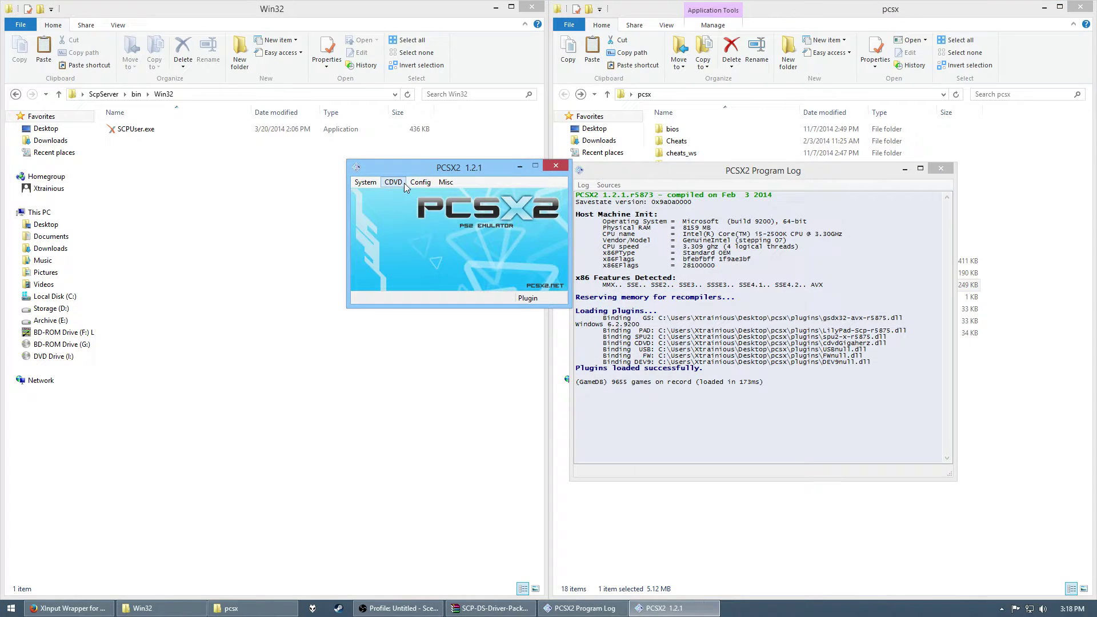
{"action": "left_click", "coordinate": [429, 183]}
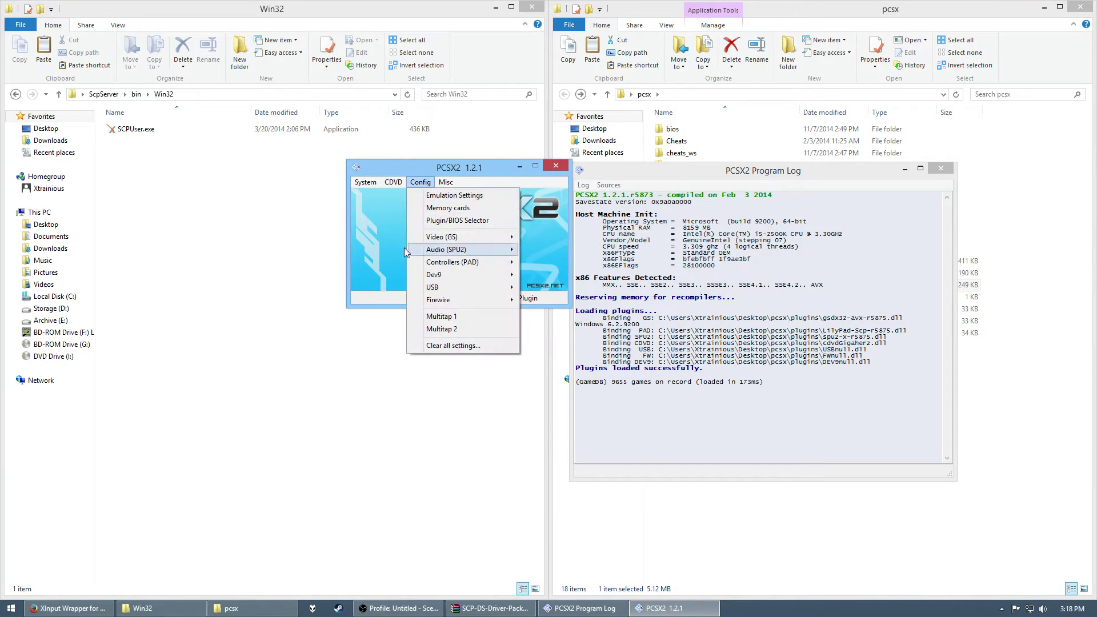
{"action": "left_click", "coordinate": [273, 321]}
- Copy LilyPad-Scp-r5875.dll from pcsx\Plugins back into the ScpServer\bin\Win32 folder
{"action": "left_click", "coordinate": [840, 531]}
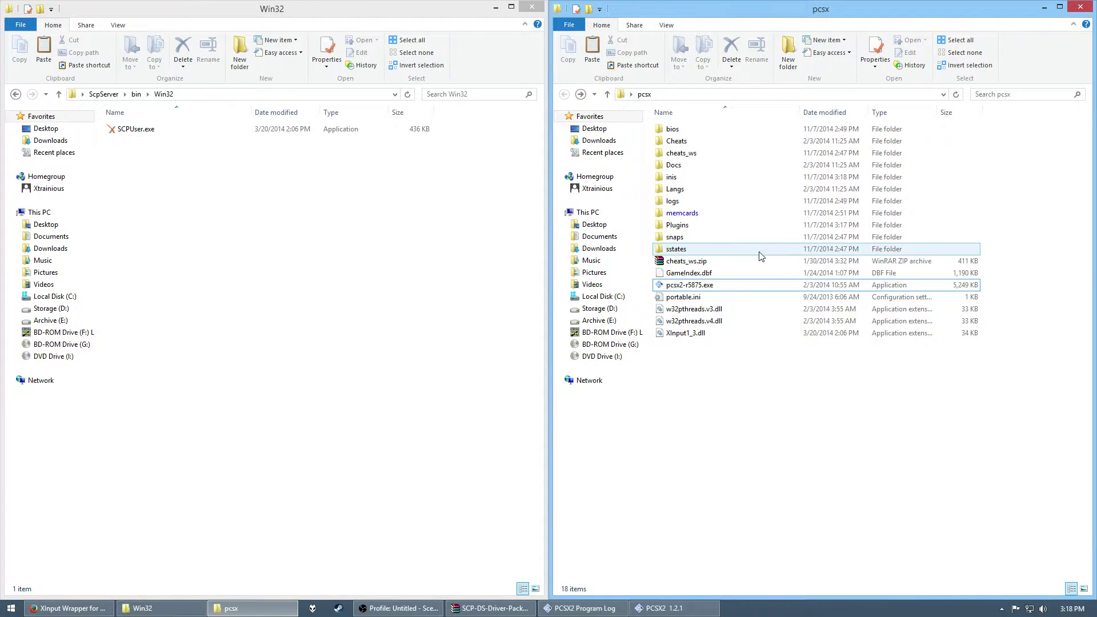
{"action": "double_click", "coordinate": [698, 225]}
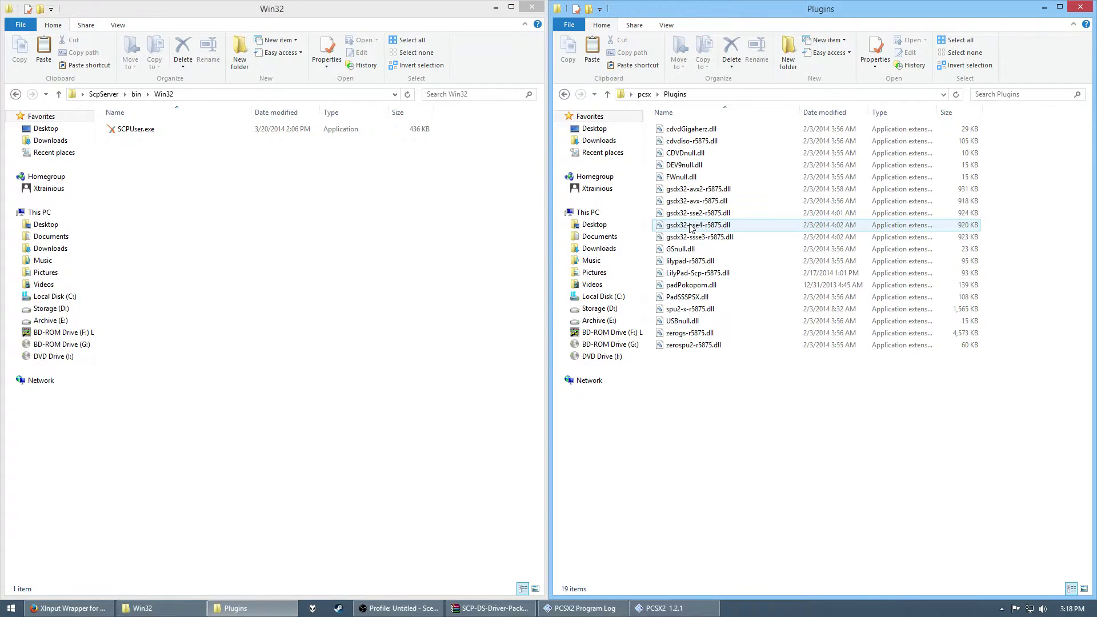
{"action": "left_click", "coordinate": [734, 274]}
{"action": "key", "text": "ctrl+c"}
{"action": "left_click", "coordinate": [336, 197]}
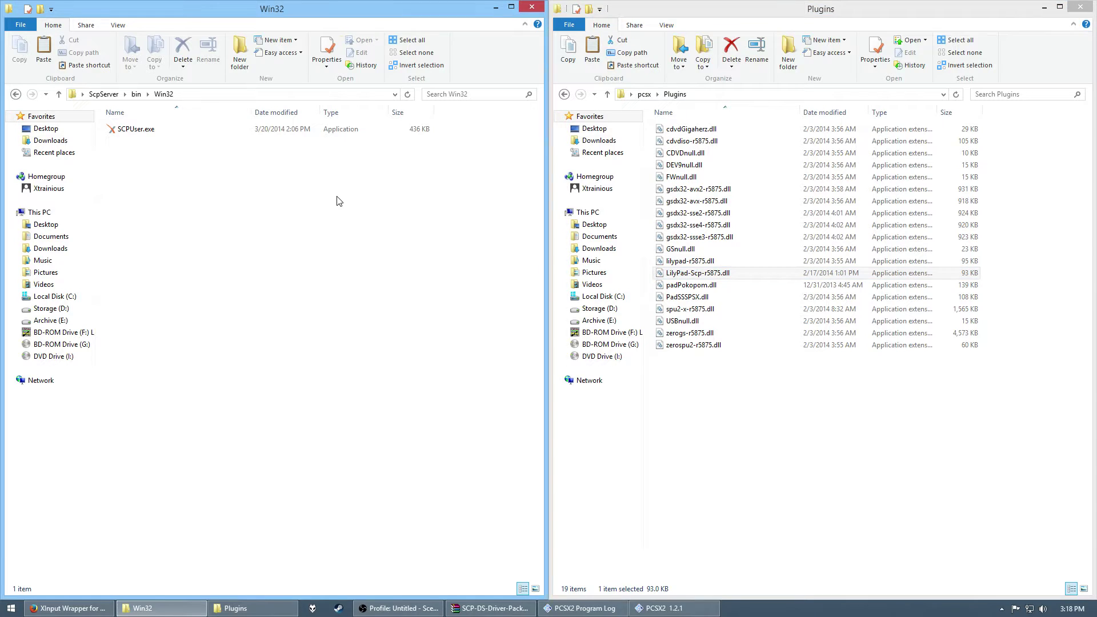
{"action": "key", "text": "ctrl+v"}
- Go back to the main pcsx folder and copy XInput1_3.dll from it into the Win32 folder
{"action": "left_click", "coordinate": [808, 417]}
{"action": "key", "text": "BackSpace"}
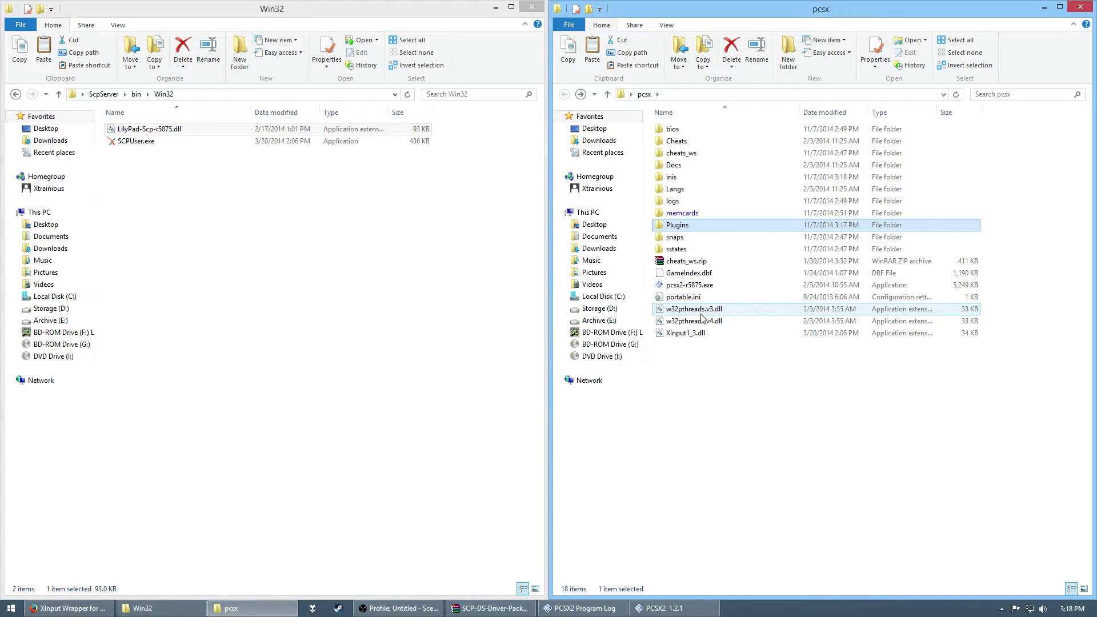
{"action": "left_click", "coordinate": [697, 336]}
{"action": "key", "text": "ctrl+c"}
{"action": "left_click", "coordinate": [291, 256]}
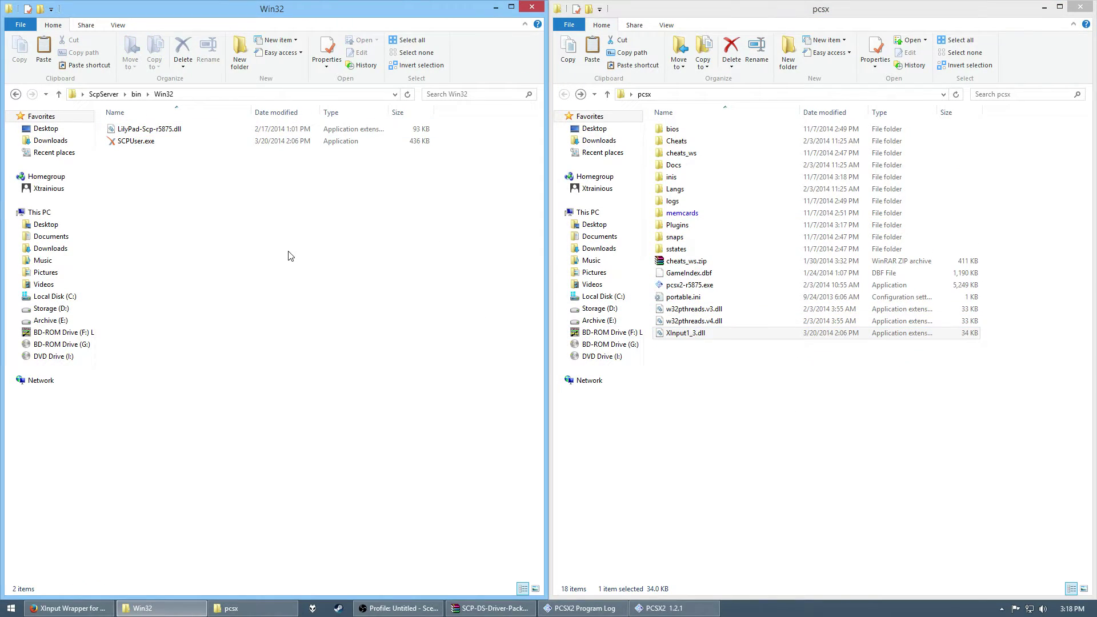
{"action": "key", "text": "ctrl+v"}
{"action": "left_click", "coordinate": [759, 379]}
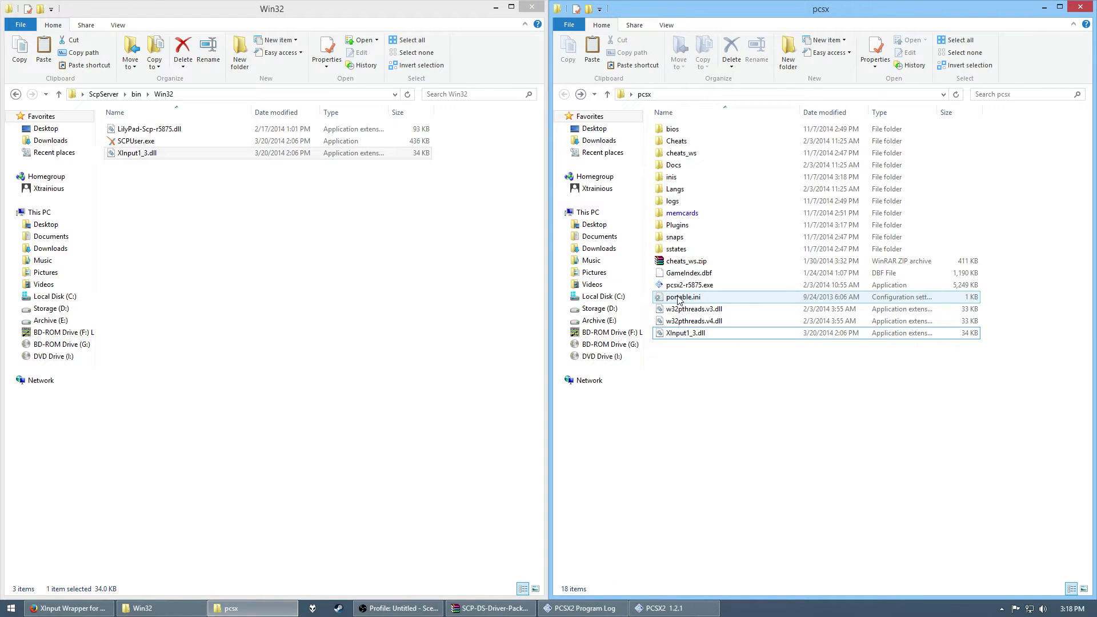
- Switch to PCSX2, open the Controllers (PAD) plugin settings, enable DualShock 3 native mode, and apply it
{"action": "double_click", "coordinate": [764, 285]}
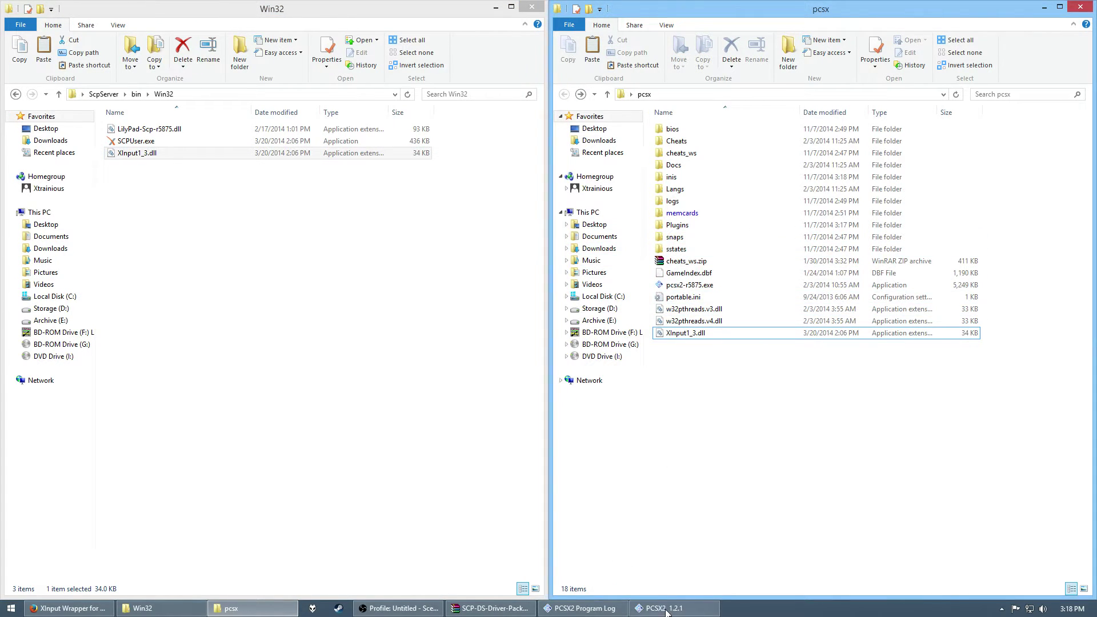
{"action": "left_click", "coordinate": [422, 183]}
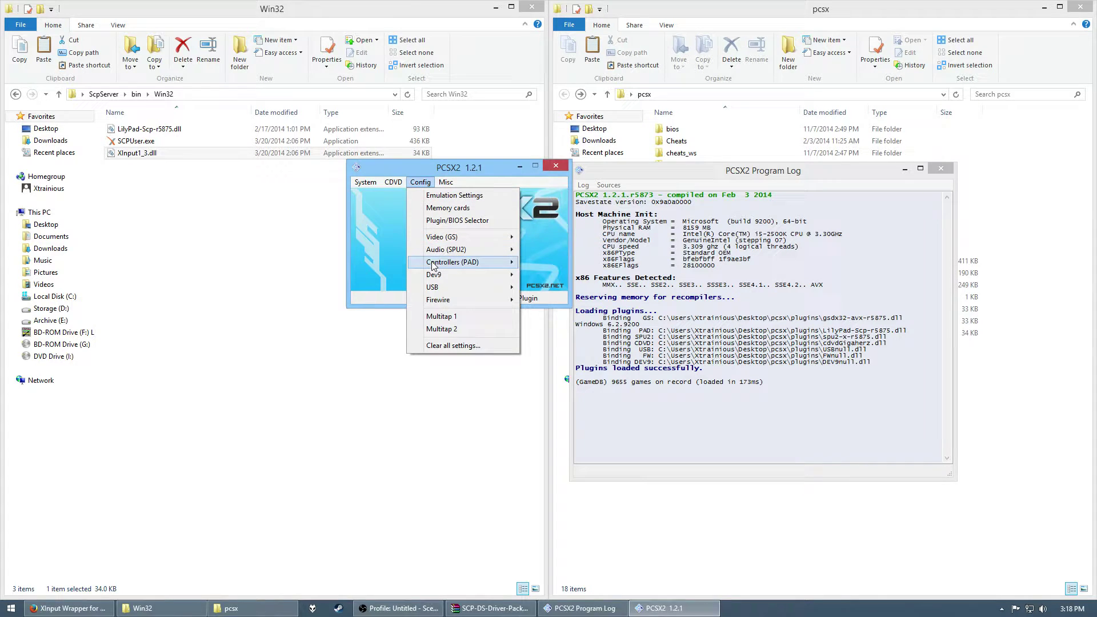
{"action": "mouse_move", "coordinate": [485, 262]}
{"action": "left_click", "coordinate": [557, 279]}
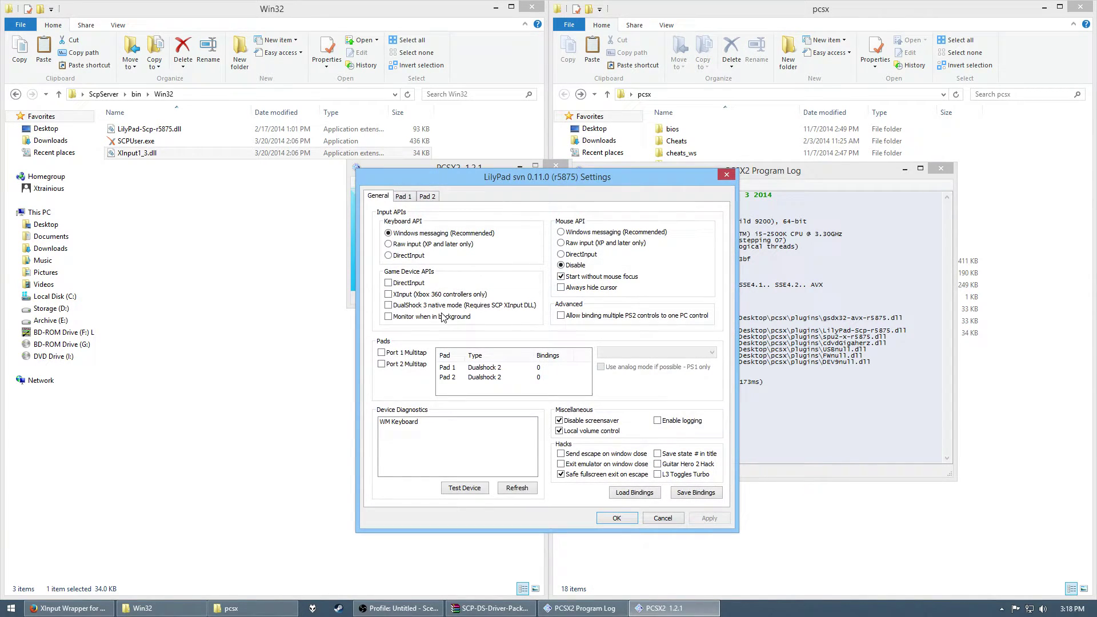
{"action": "left_click", "coordinate": [479, 307]}
{"action": "left_click", "coordinate": [715, 519]}
- For Pad 1, bind Square, Triangle, Cross, Circle, Select and Start to the matching DualShock 3 #1 buttons
{"action": "left_click", "coordinate": [404, 197]}
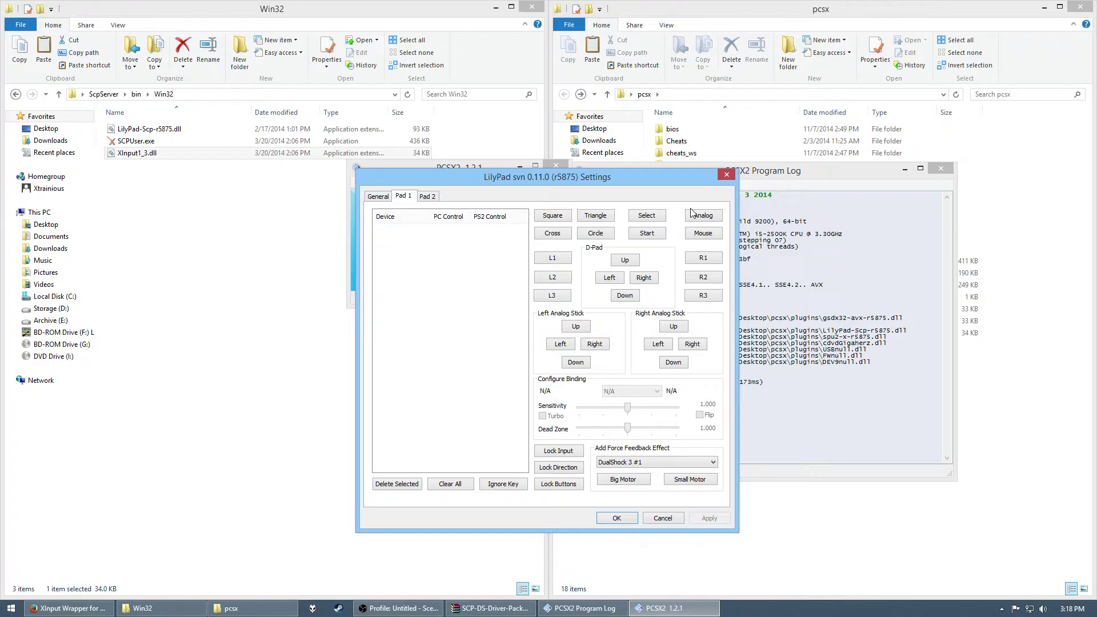
{"action": "left_click", "coordinate": [552, 216]}
{"action": "left_click", "coordinate": [605, 220]}
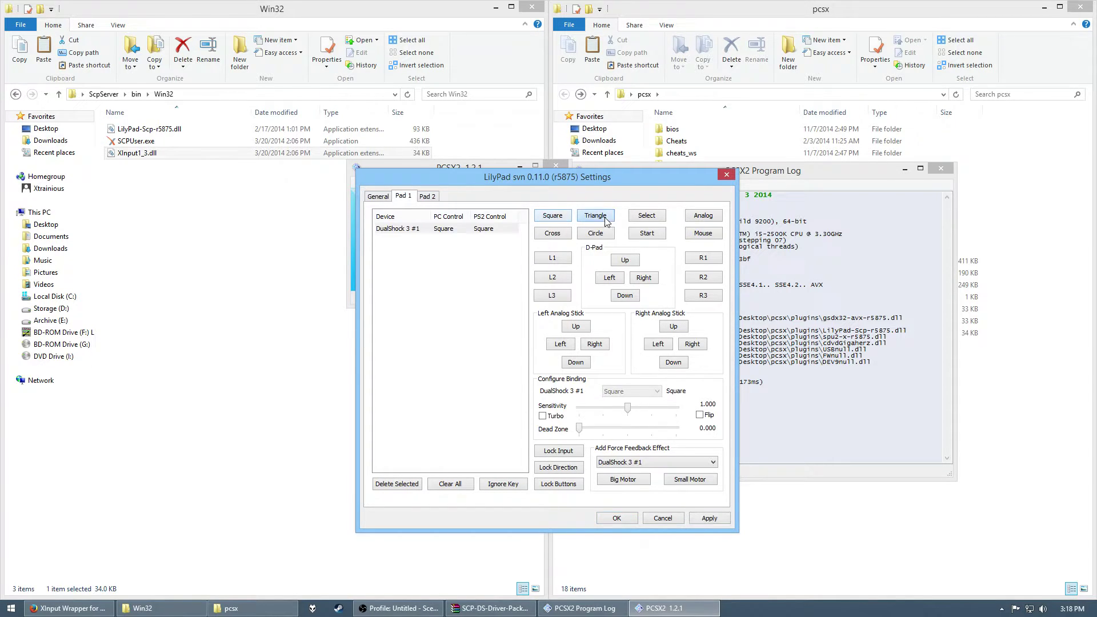
{"action": "left_click", "coordinate": [552, 234]}
{"action": "left_click", "coordinate": [596, 233]}
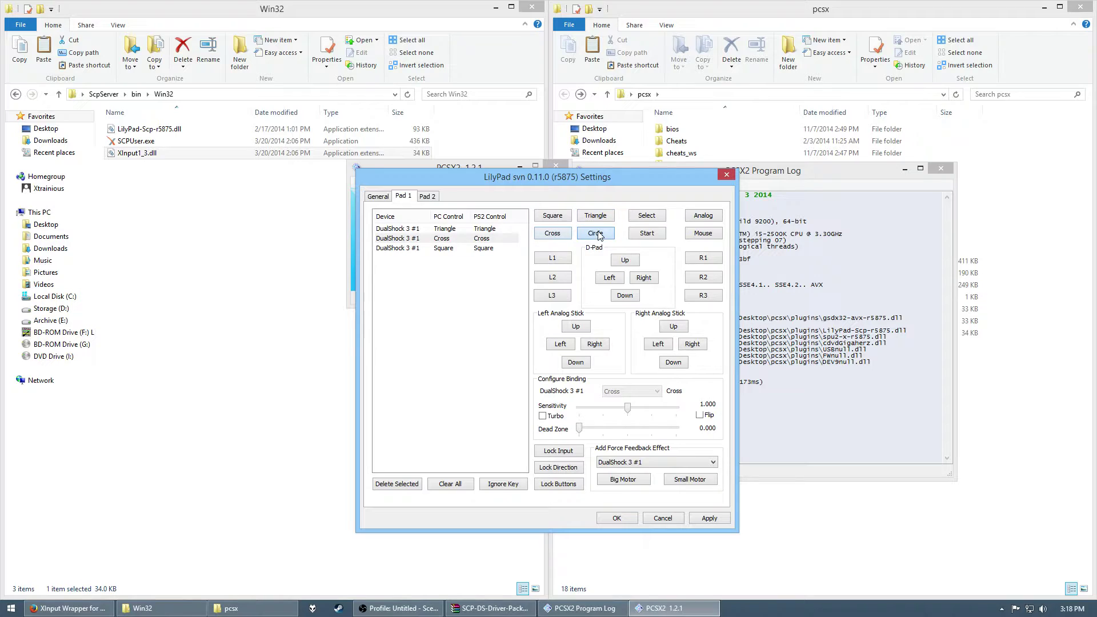
{"action": "left_click", "coordinate": [661, 220]}
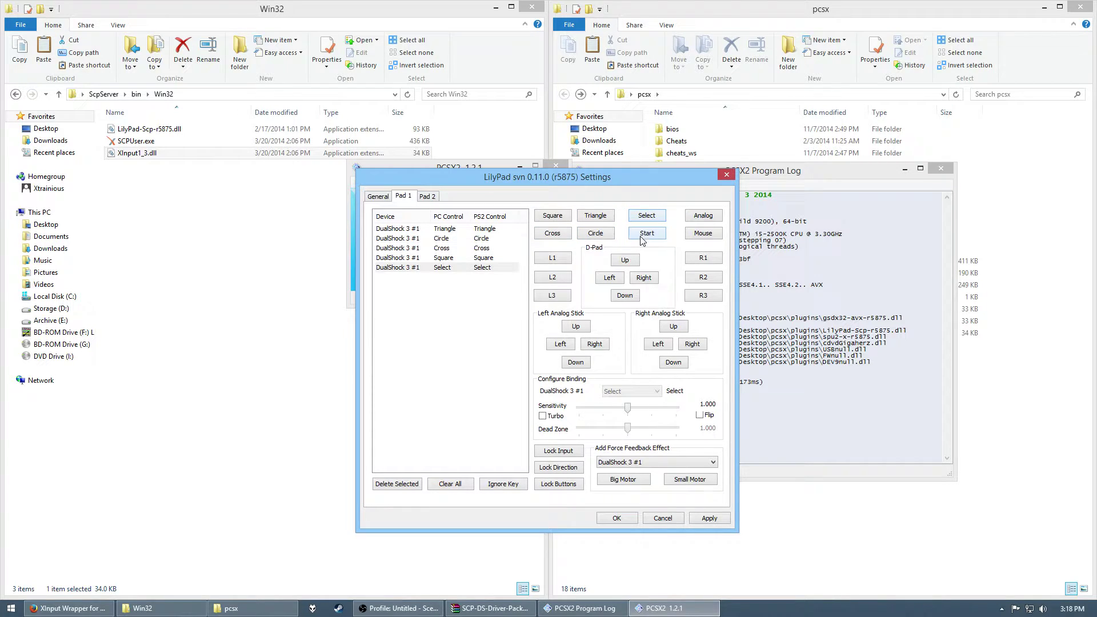
{"action": "left_click", "coordinate": [643, 239]}
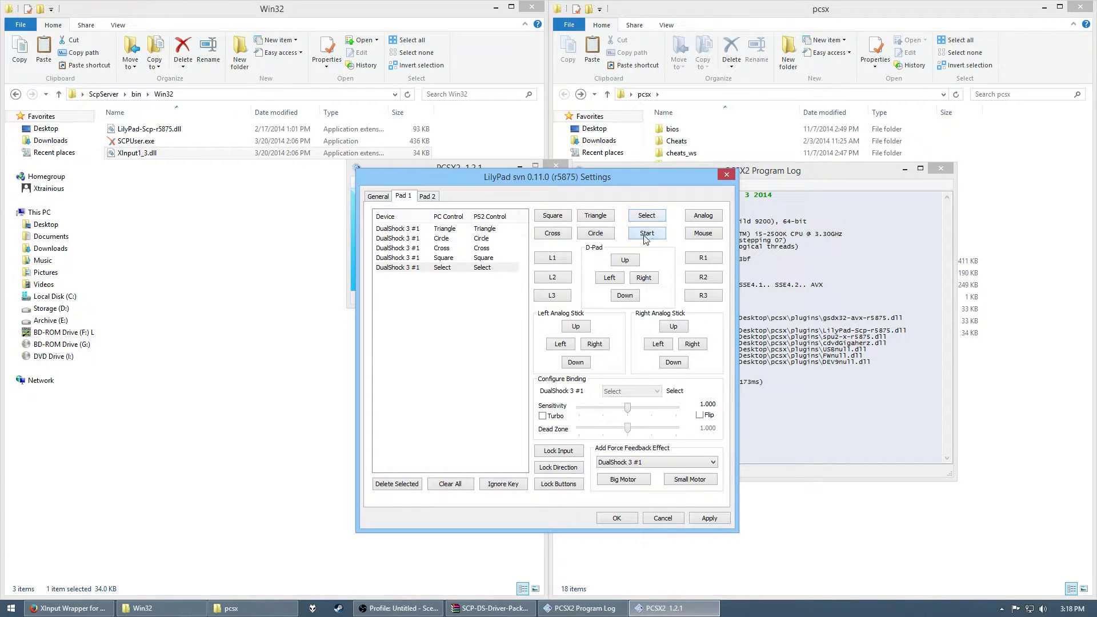
- Bind Pad 1's R1, R2, R3, L1, L2 and L3 to the matching DualShock 3 #1 buttons
{"action": "left_click", "coordinate": [706, 260]}
{"action": "left_click", "coordinate": [708, 281]}
{"action": "left_click", "coordinate": [706, 296]}
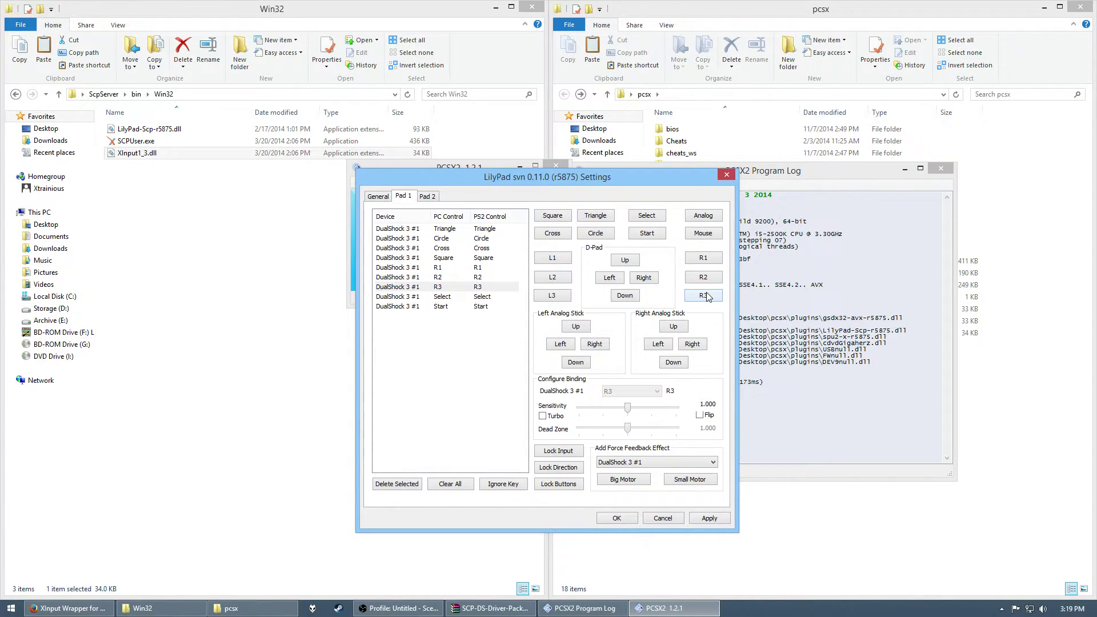
{"action": "left_click", "coordinate": [564, 265]}
{"action": "left_click", "coordinate": [552, 279]}
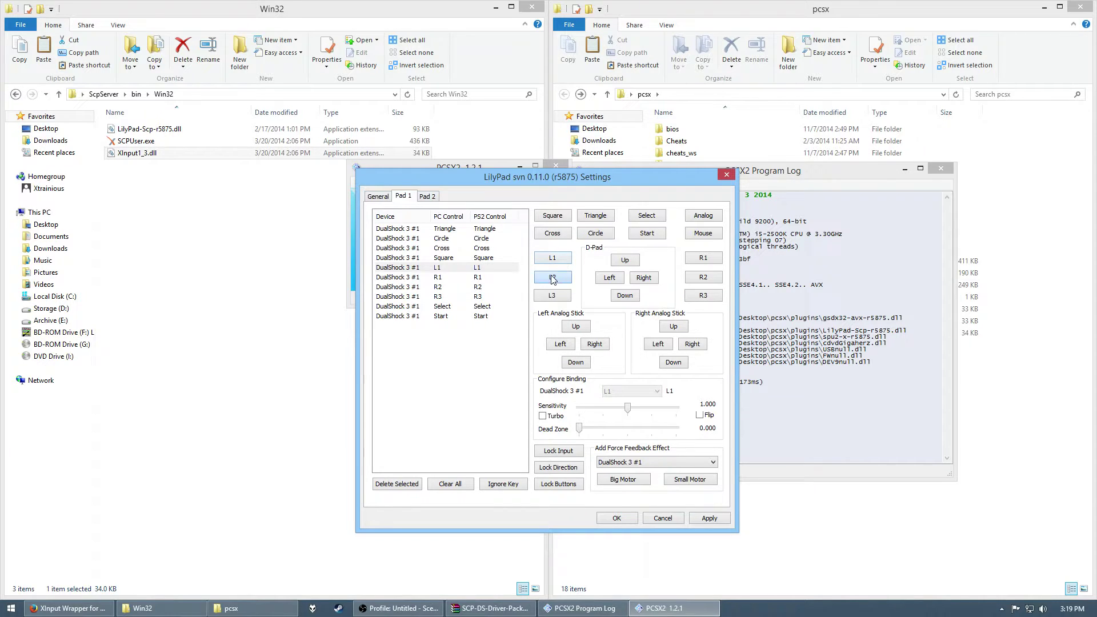
{"action": "left_click", "coordinate": [562, 295]}
- Bind Pad 1's D-Pad Up, Left, Right and Down to the DualShock 3 #1 directional buttons
{"action": "left_click", "coordinate": [631, 263]}
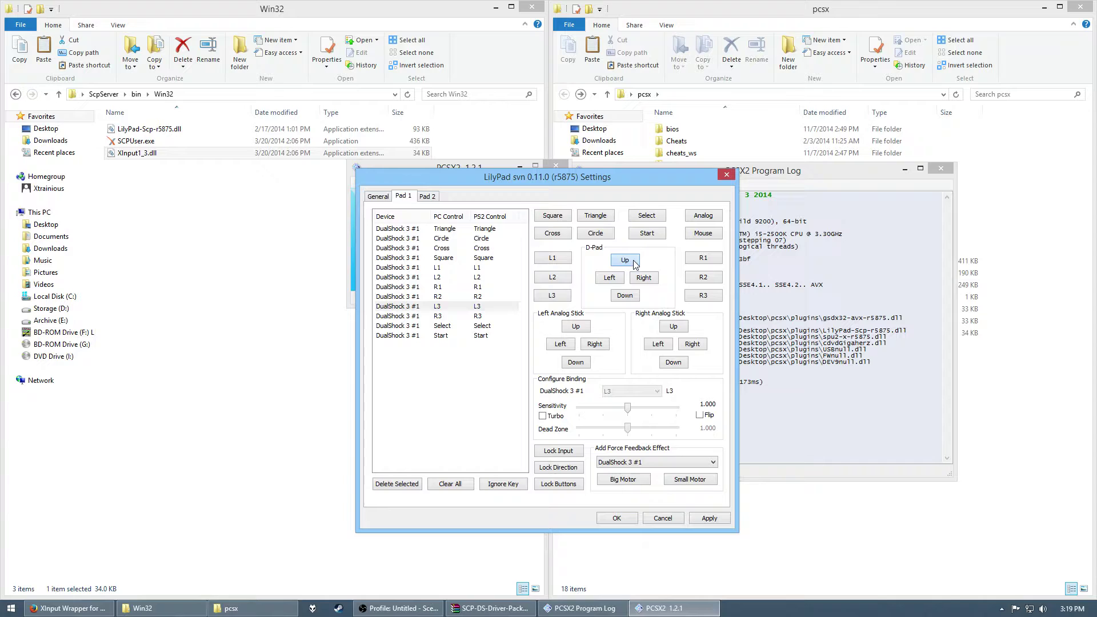
{"action": "left_click", "coordinate": [617, 279]}
{"action": "left_click", "coordinate": [636, 278]}
{"action": "left_click", "coordinate": [629, 294]}
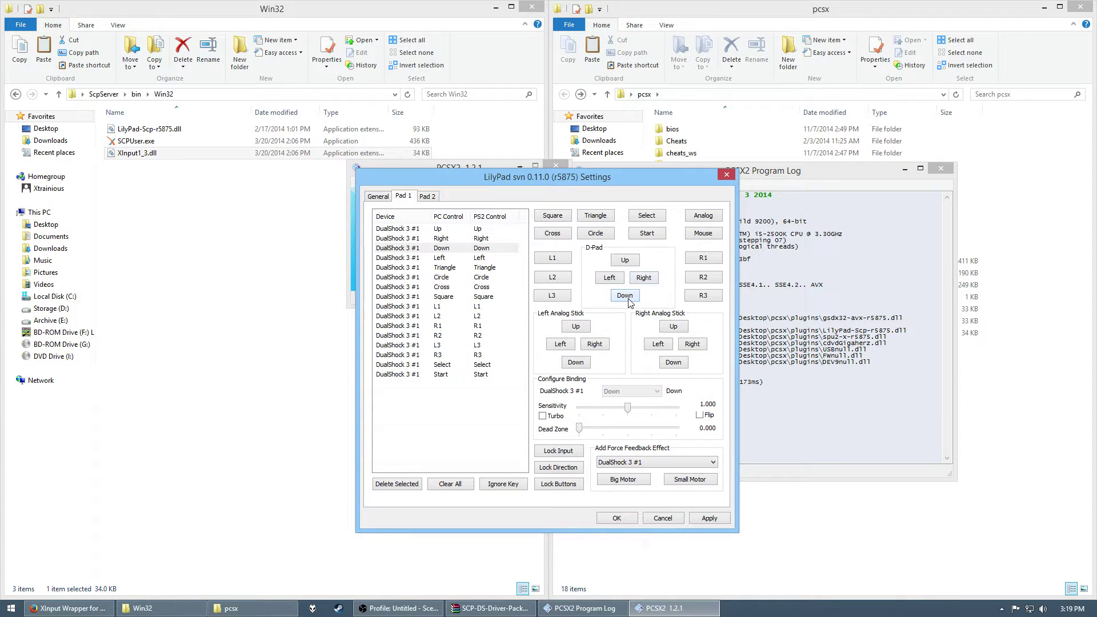
- Bind Pad 1's left analog stick Left, Up, Right and Down to the DualShock 3 #1 L-Stick axes
{"action": "left_click", "coordinate": [563, 345]}
{"action": "left_click", "coordinate": [583, 329]}
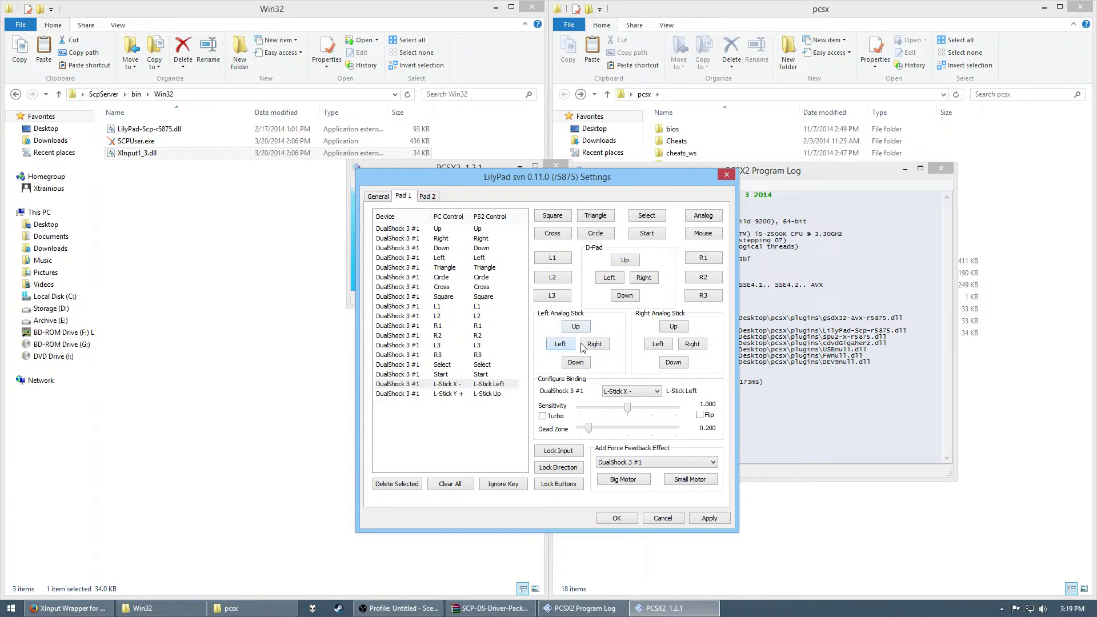
{"action": "left_click", "coordinate": [587, 345]}
{"action": "left_click", "coordinate": [577, 363]}
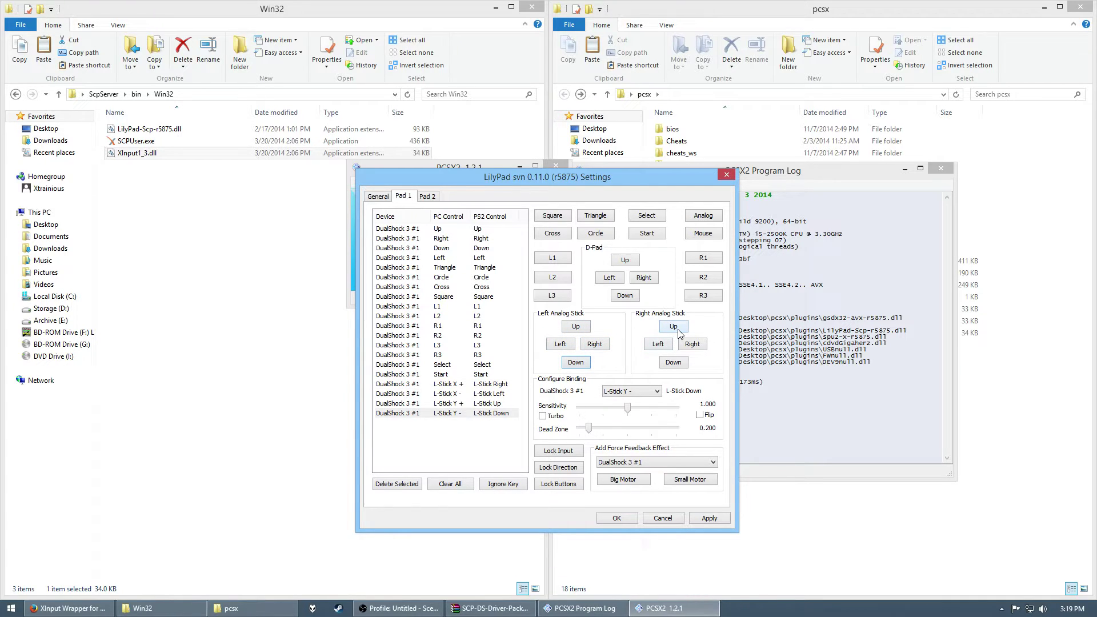
- Bind Pad 1's right analog stick Up, Left, Right and Down to the DualShock 3 #1 R-Stick axes
{"action": "left_click", "coordinate": [673, 326]}
{"action": "left_click", "coordinate": [659, 344]}
{"action": "left_click", "coordinate": [692, 344]}
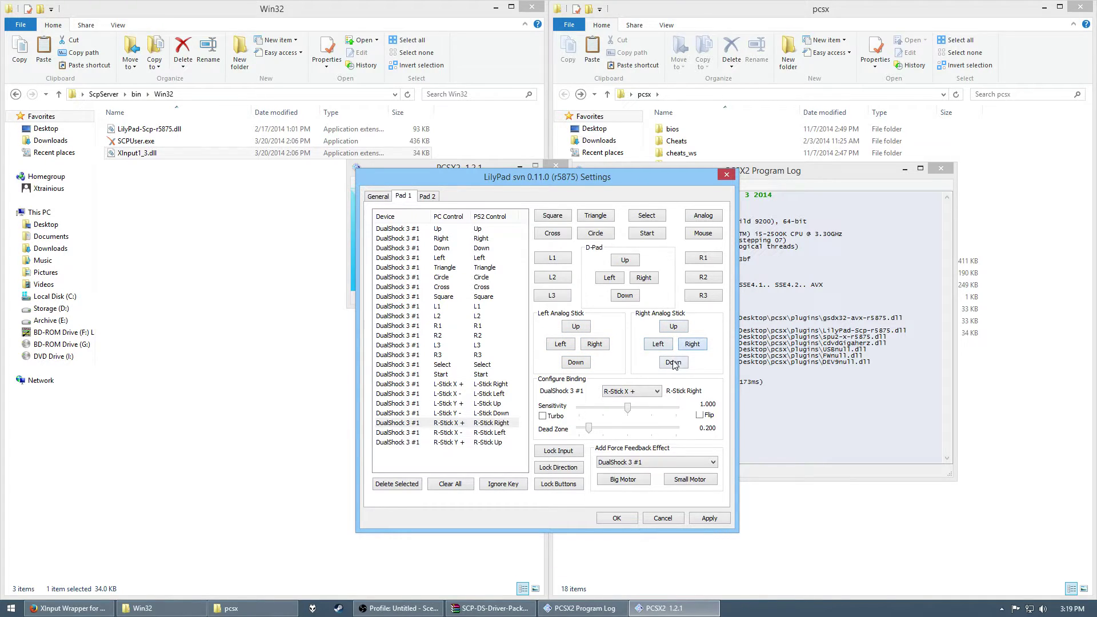
{"action": "left_click", "coordinate": [674, 363]}
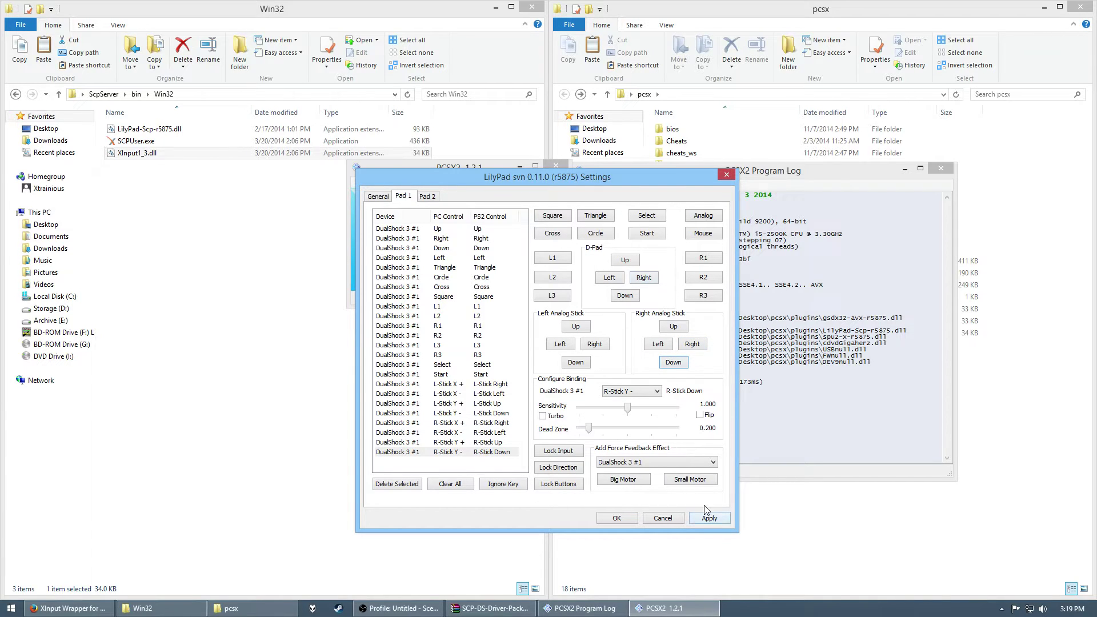
- Save the LilyPad settings and close the Win32 and pcsx folder windows
{"action": "left_click", "coordinate": [630, 259]}
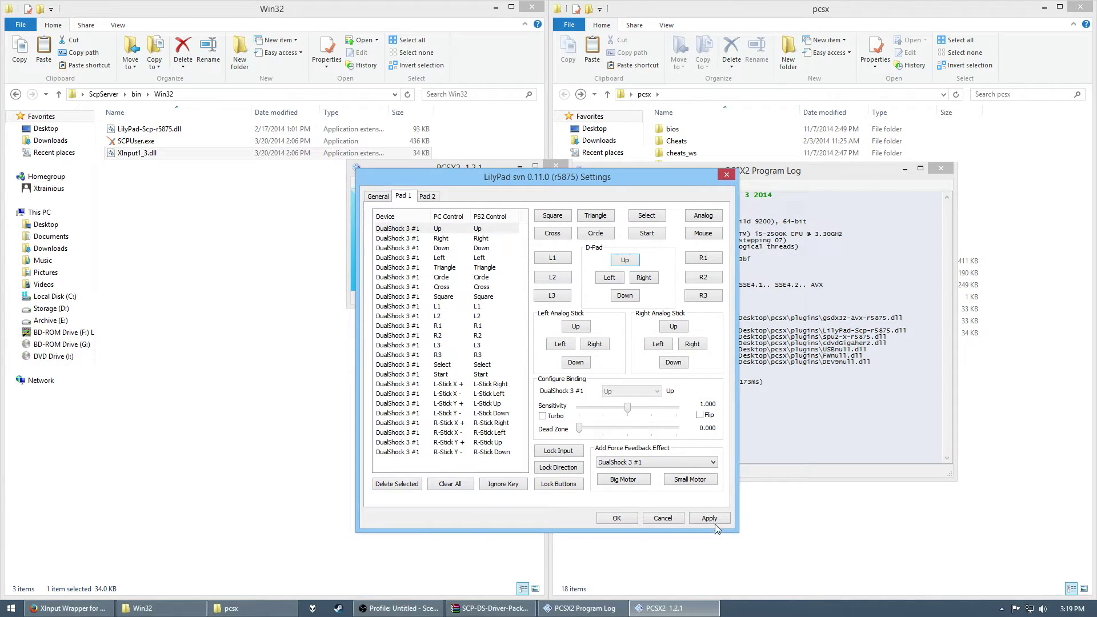
{"action": "left_click", "coordinate": [617, 518]}
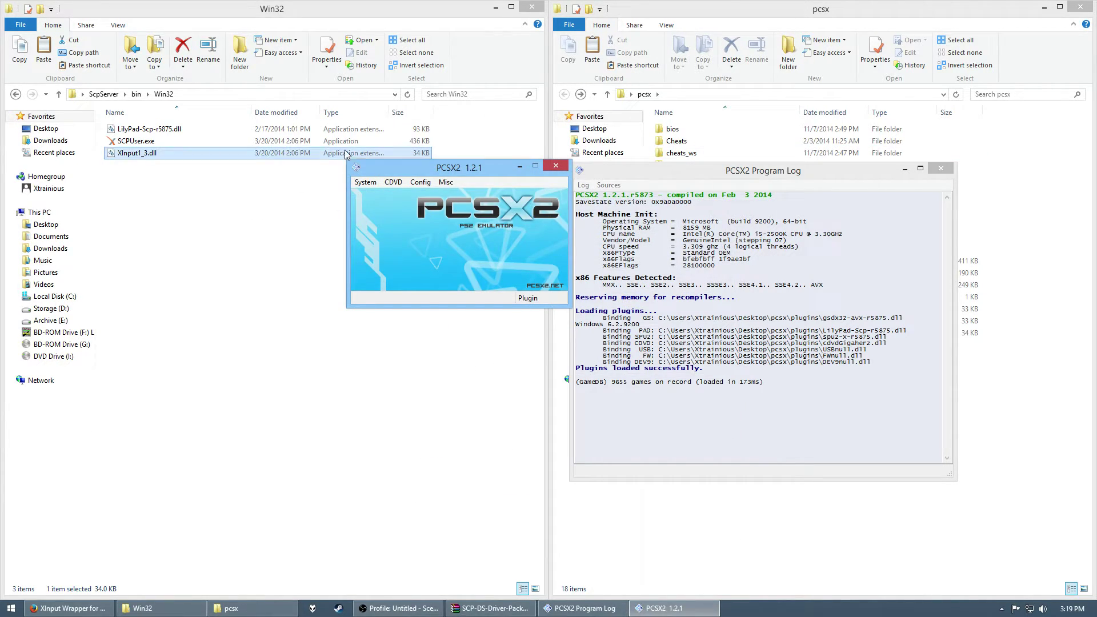
{"action": "left_click", "coordinate": [531, 7]}
{"action": "left_click", "coordinate": [1080, 7]}
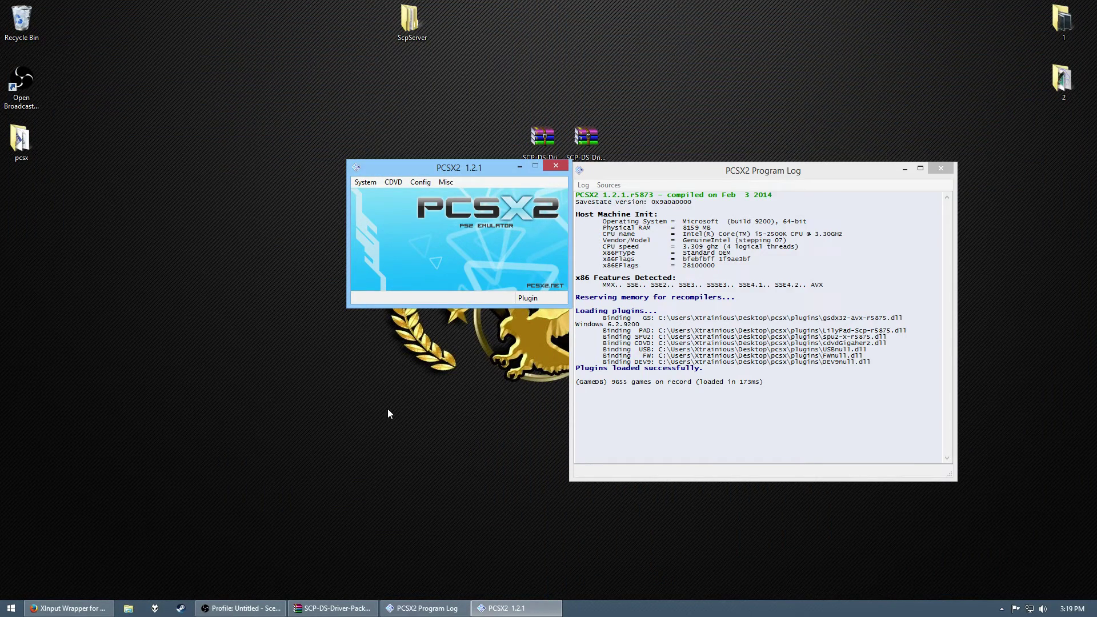
- Turn off Native resolution in the GSdx video plugin and set a custom resolution of 1920 x 1080
{"action": "left_click", "coordinate": [421, 182]}
{"action": "mouse_move", "coordinate": [457, 236]}
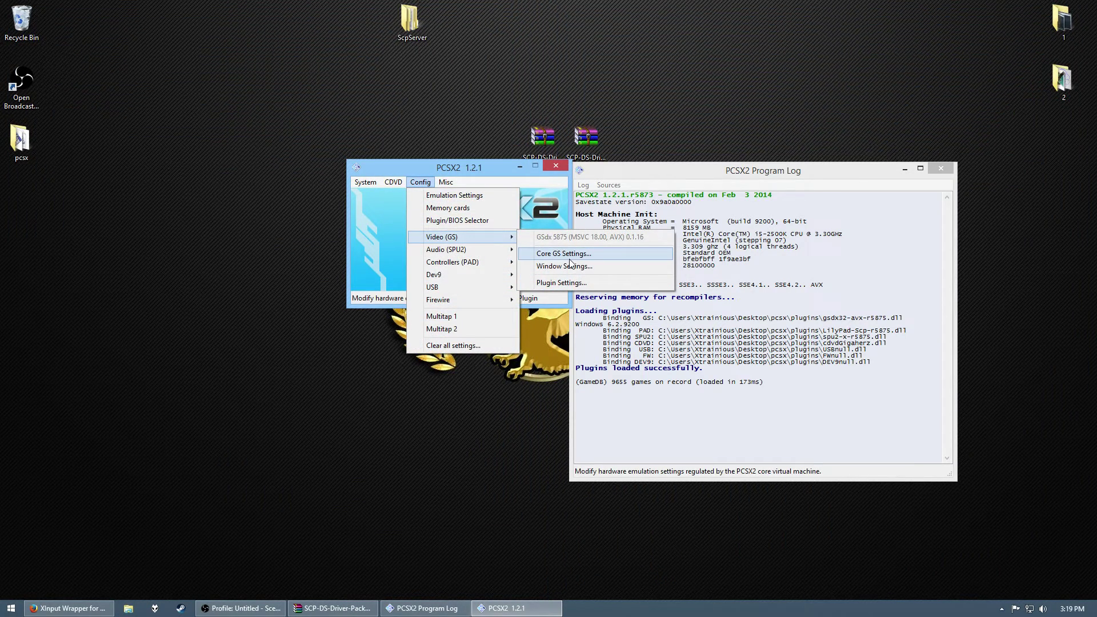
{"action": "left_click", "coordinate": [562, 283]}
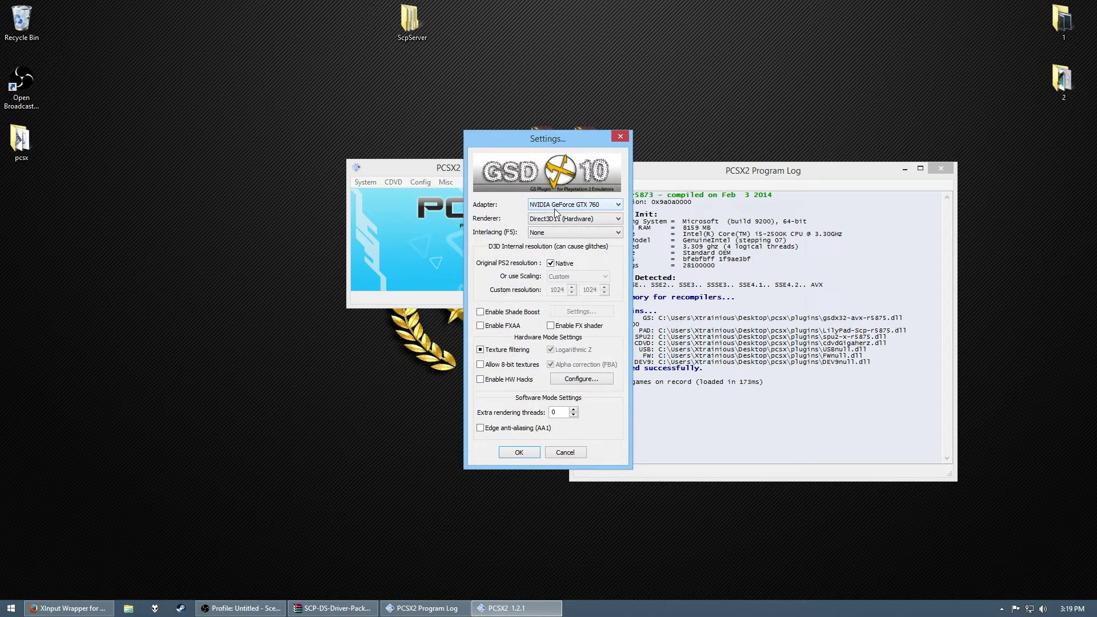
{"action": "left_click", "coordinate": [551, 263]}
{"action": "left_click", "coordinate": [578, 280]}
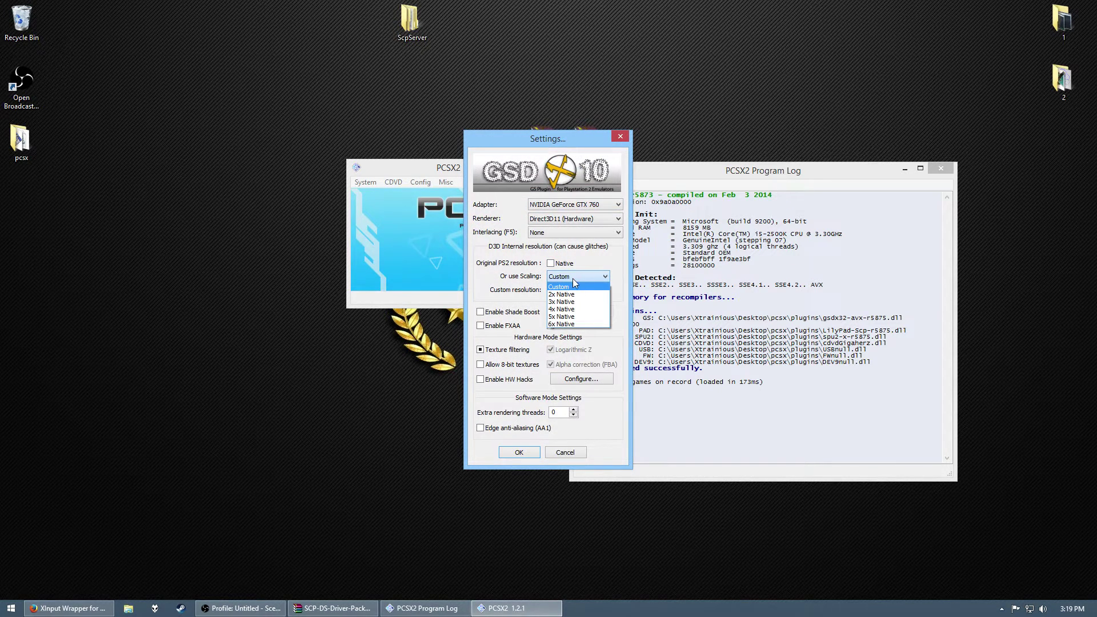
{"action": "left_click", "coordinate": [572, 278]}
{"action": "key", "text": "Tab"}
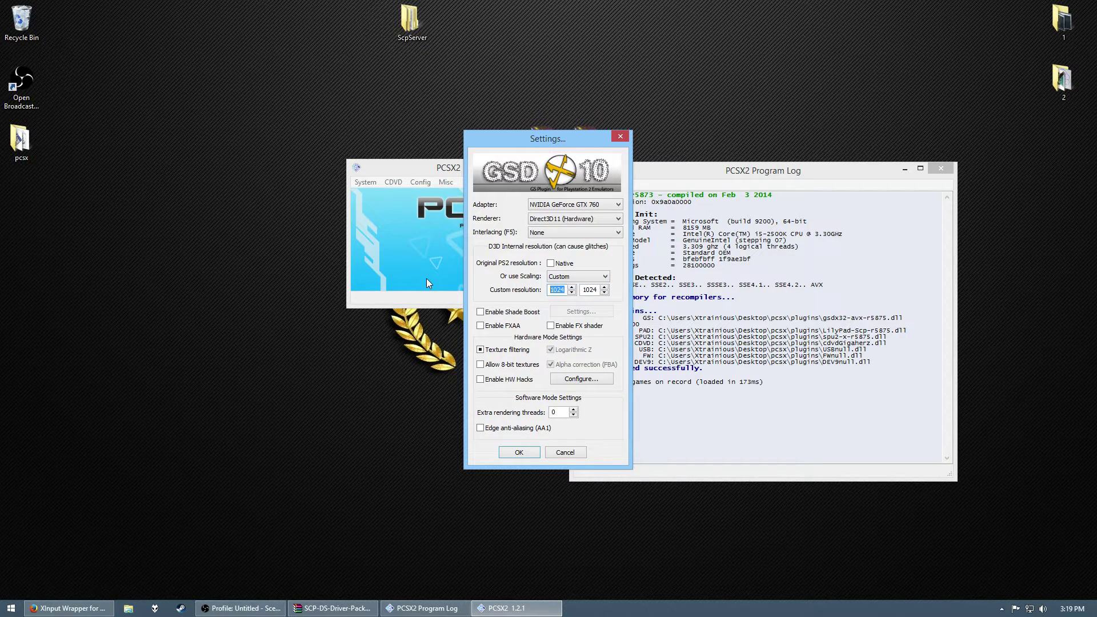
{"action": "type", "text": "1920"}
{"action": "double_click", "coordinate": [590, 290]}
{"action": "type", "text": "1080"}
{"action": "left_click", "coordinate": [518, 451]}
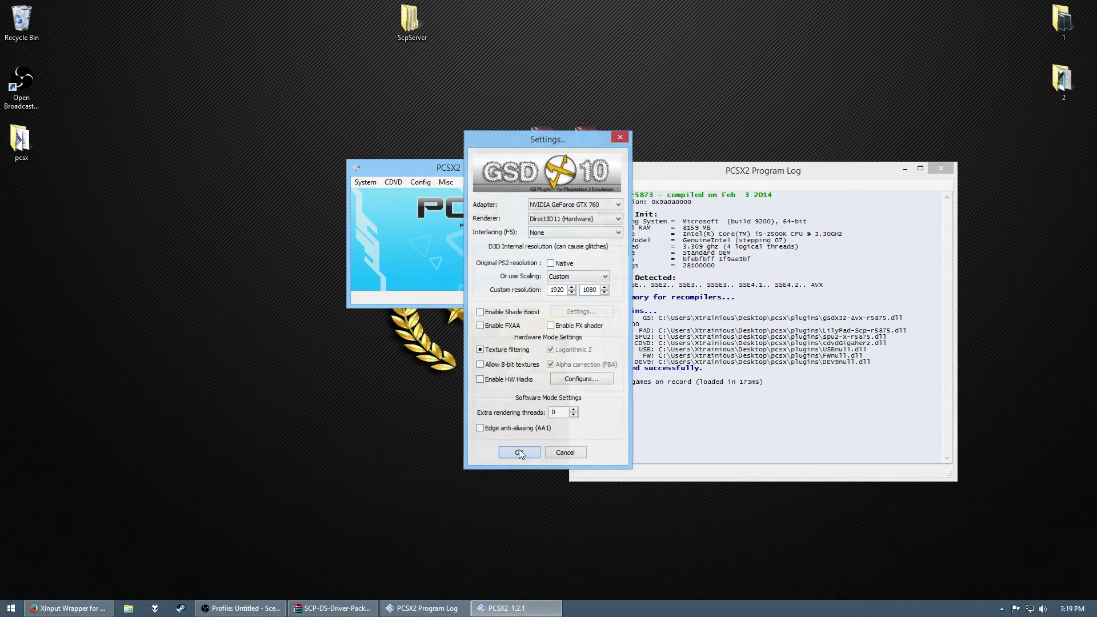
- Boot the Metal Gear Solid 3 disc and move the game window clear of the program log
{"action": "left_click", "coordinate": [365, 181]}
{"action": "left_click", "coordinate": [403, 191]}
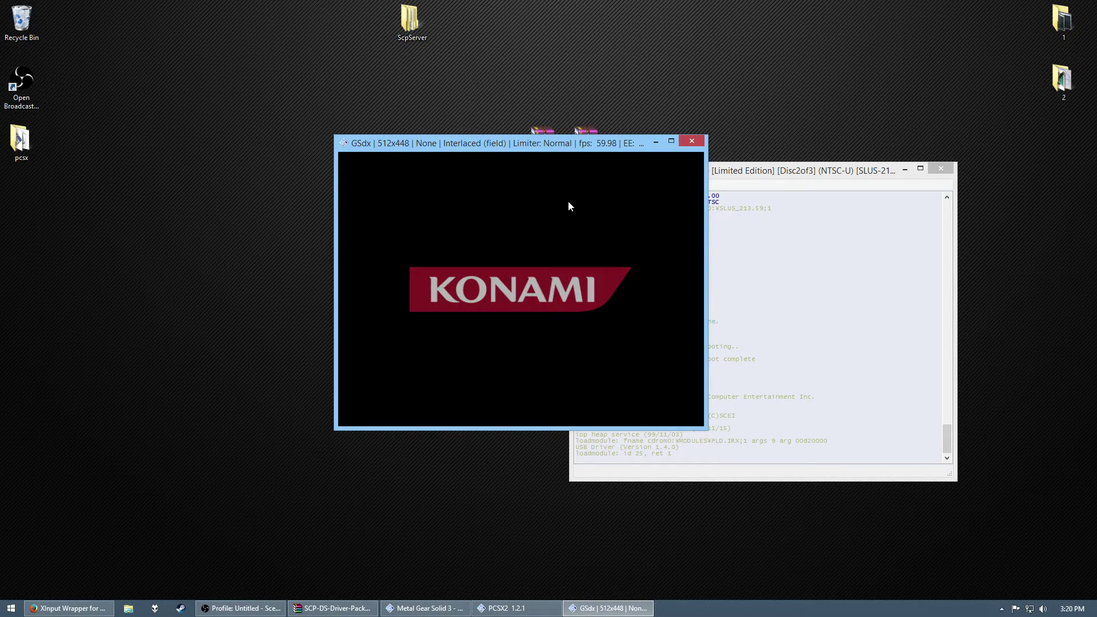
{"action": "left_click_drag", "start_coordinate": [570, 142], "coordinate": [387, 154]}
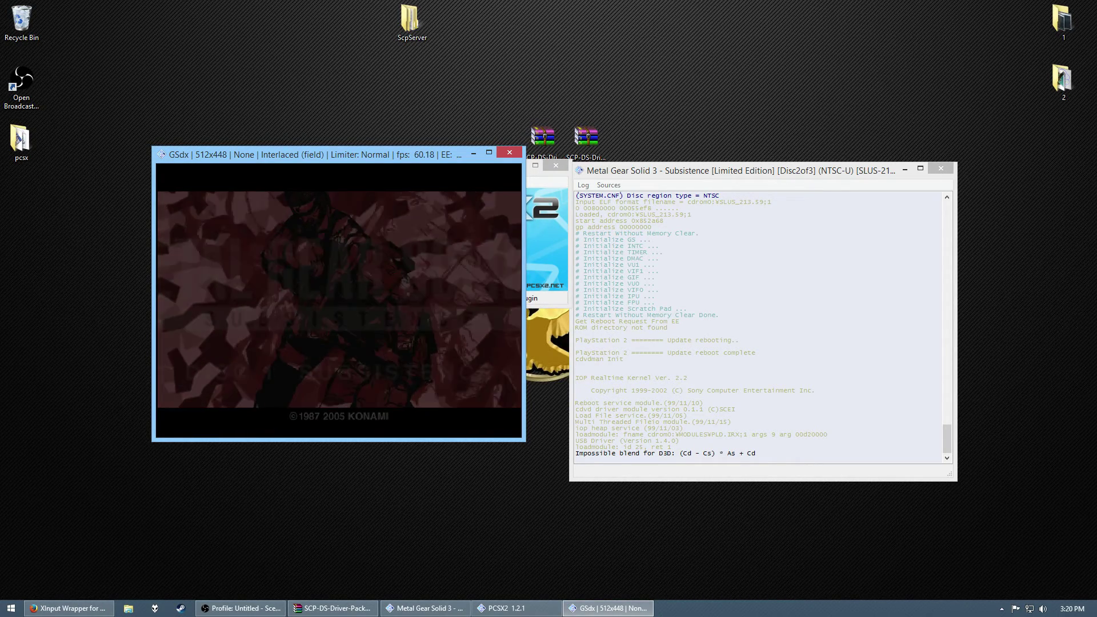
- Set Idioma to Inglés in the game's Opciones screen and return to the main menu
{"action": "key", "text": "Down"}
{"action": "key", "text": "Down"}
{"action": "key", "text": "Down"}
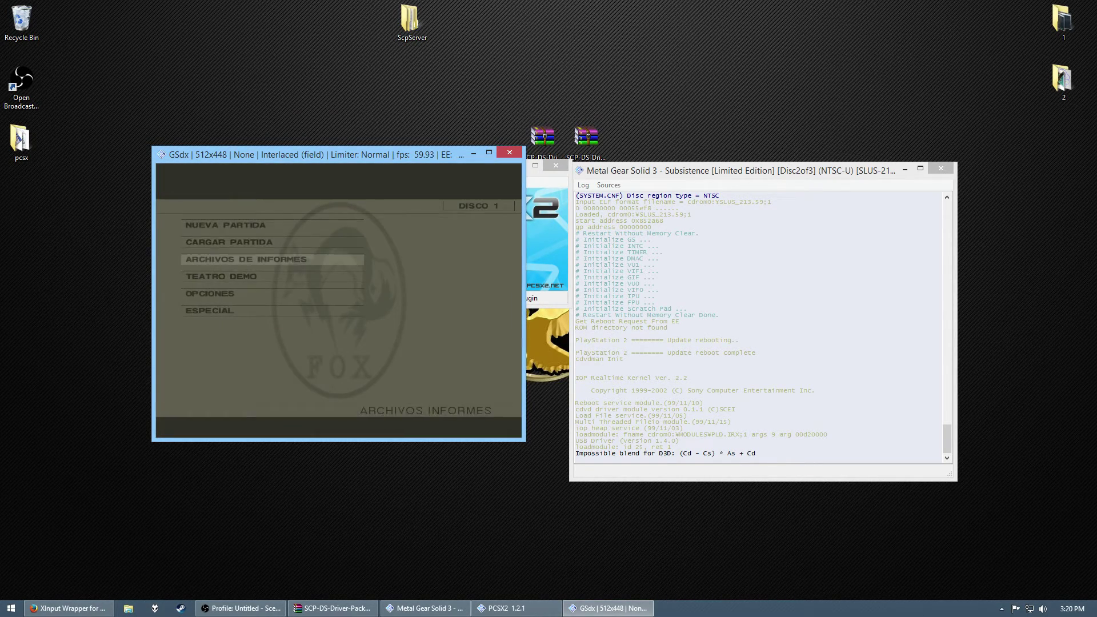
{"action": "key", "text": "Return"}
{"action": "key", "text": "Down"}
{"action": "key", "text": "Down"}
{"action": "key", "text": "Down"}
{"action": "key", "text": "Down"}
{"action": "key", "text": "Down"}
{"action": "key", "text": "Down"}
{"action": "key", "text": "Down"}
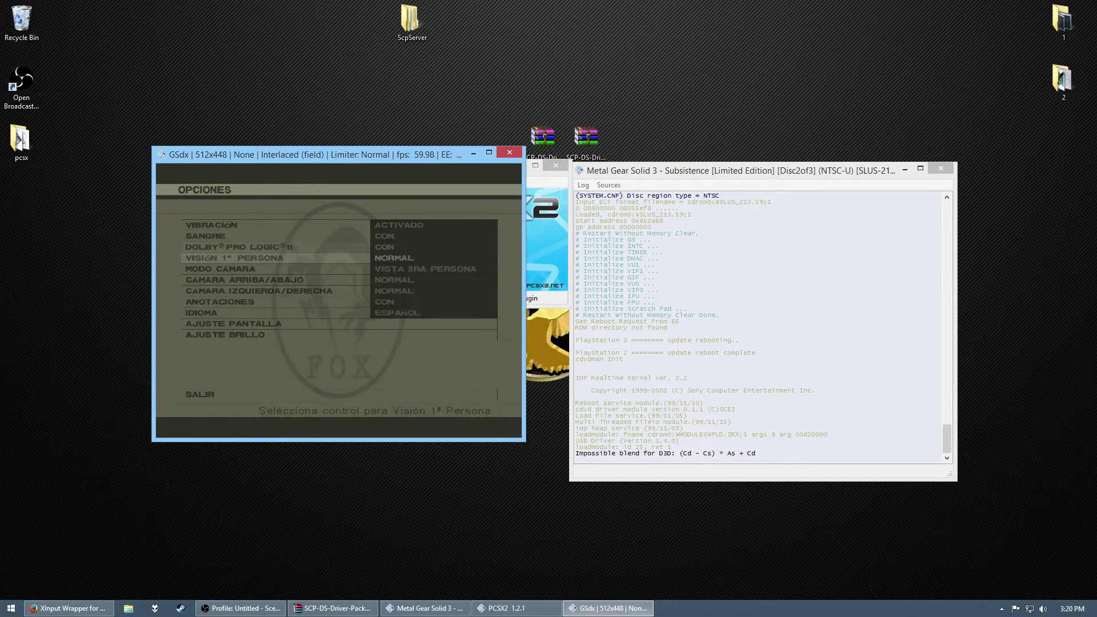
{"action": "key", "text": "Down"}
{"action": "key", "text": "Right"}
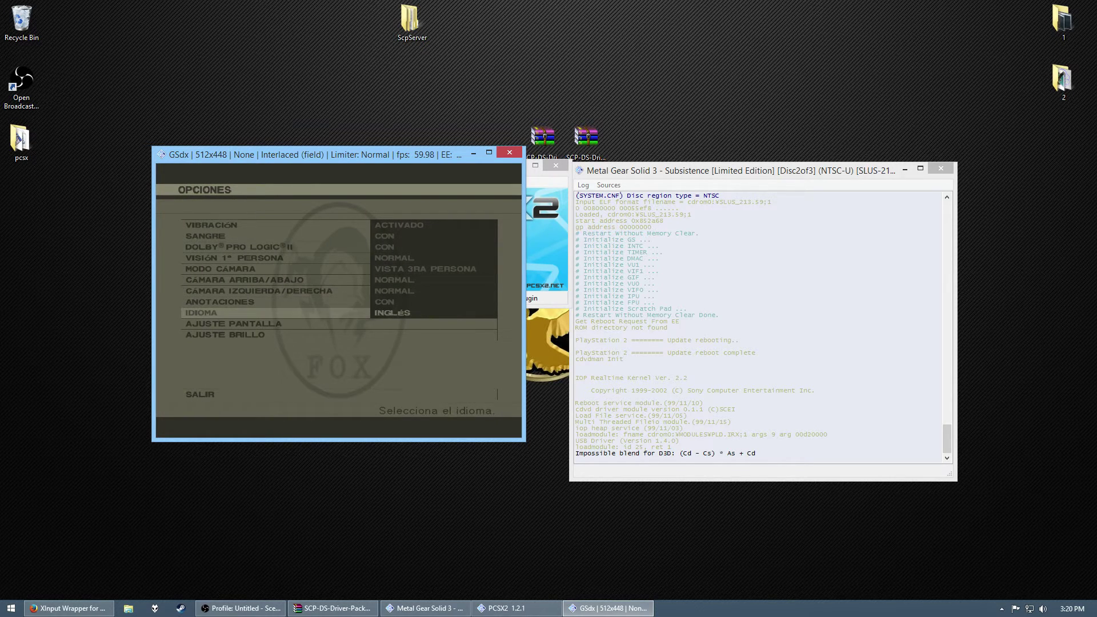
{"action": "key", "text": "Down"}
{"action": "key", "text": "Down"}
{"action": "key", "text": "Down"}
{"action": "key", "text": "Return"}
- Load the HARD save 001 from memory card slot 1
{"action": "key", "text": "Up"}
{"action": "key", "text": "Up"}
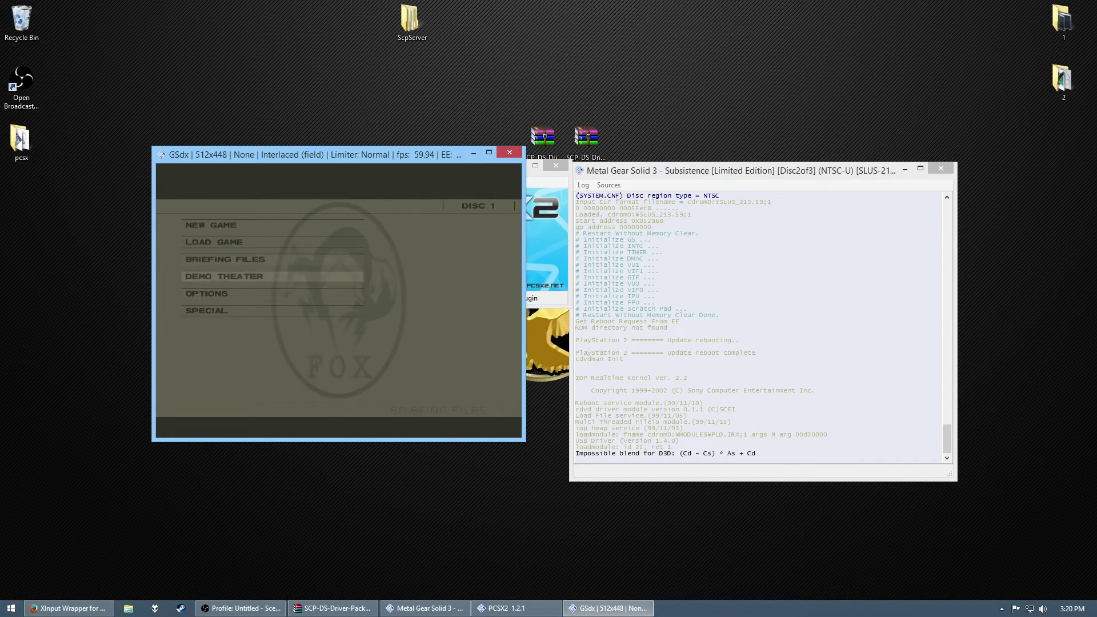
{"action": "key", "text": "Up"}
{"action": "key", "text": "Up"}
{"action": "key", "text": "Return"}
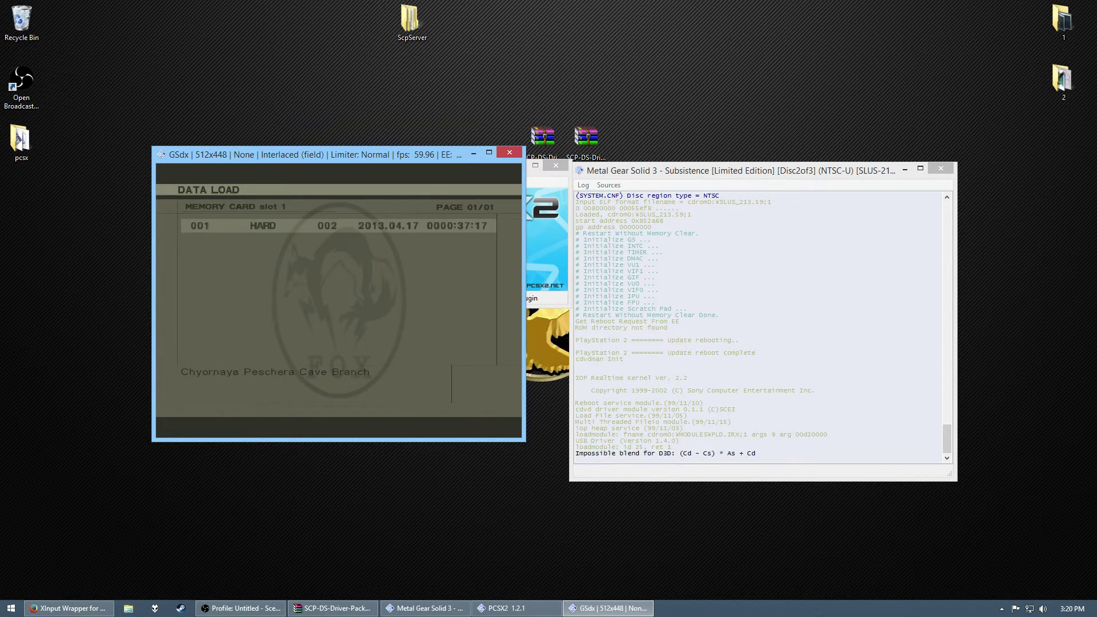
{"action": "key", "text": "Return"}
{"action": "key", "text": "Down"}
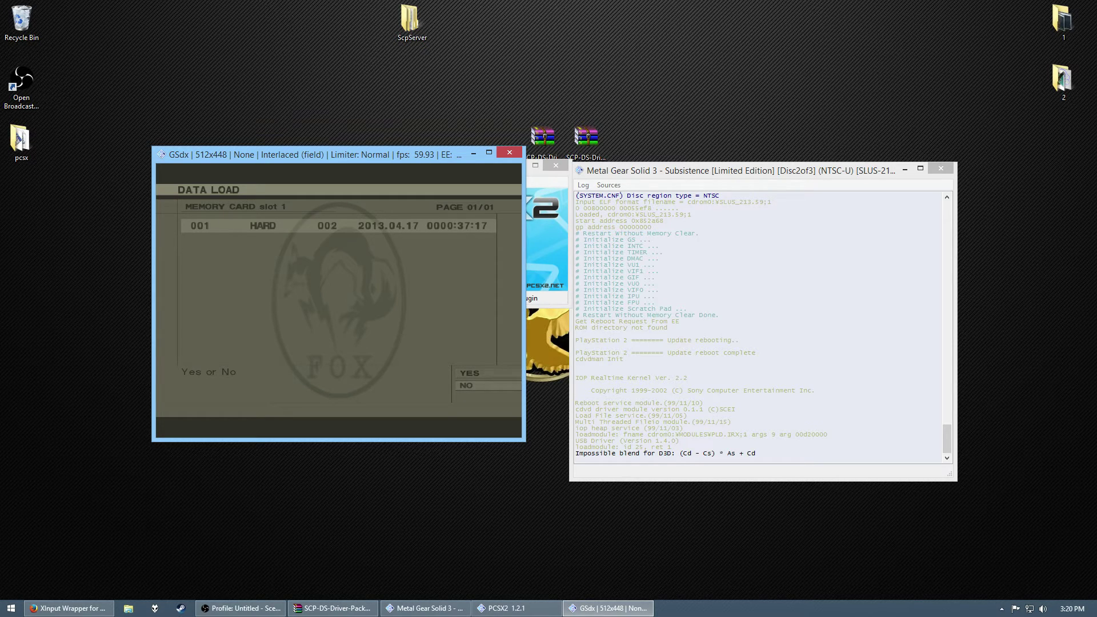
{"action": "key", "text": "Up"}
{"action": "key", "text": "Return"}
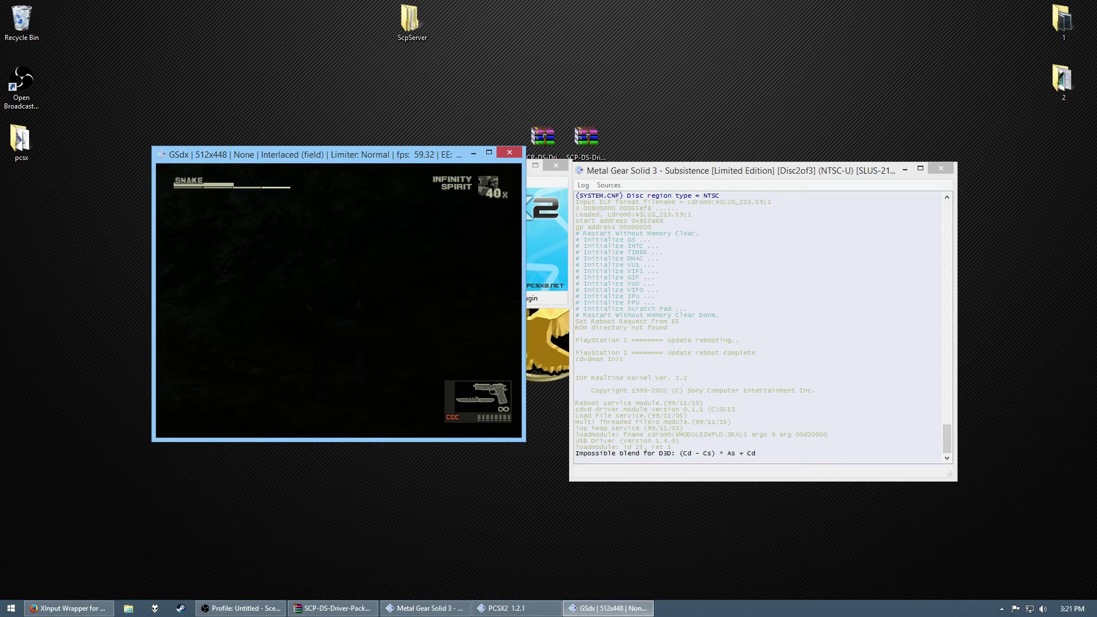
- Suspend the running game and exit PCSX2
{"action": "key", "text": "Escape"}
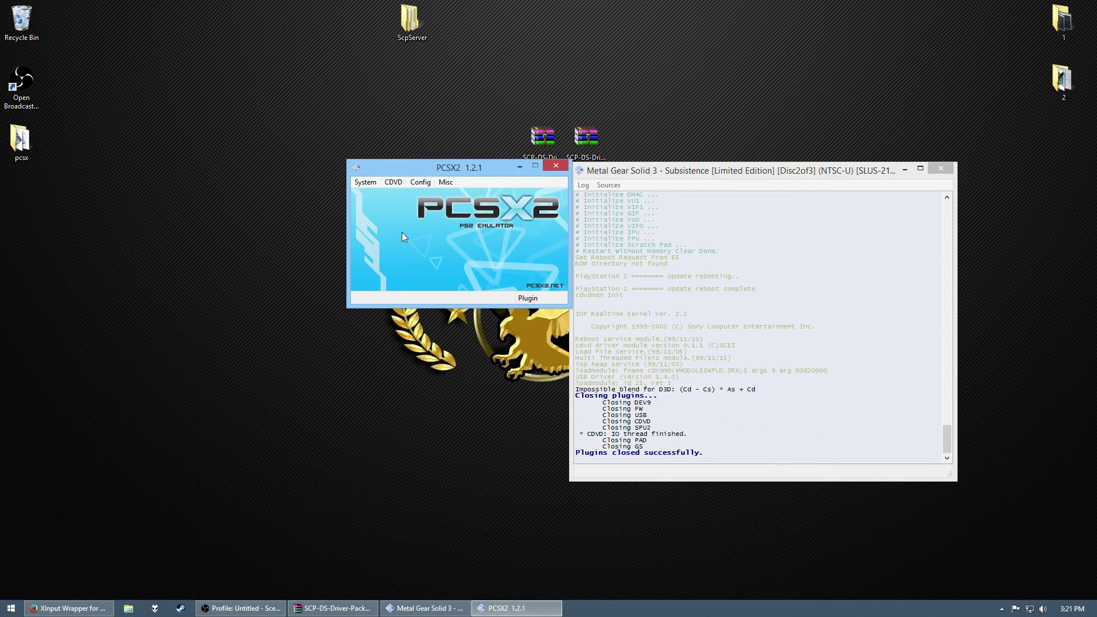
{"action": "left_click", "coordinate": [374, 182]}
{"action": "left_click", "coordinate": [398, 362]}
- Switch to Firefox and review the XInput Wrapper forum thread's download links, requirements and install instructions
{"action": "left_click", "coordinate": [77, 608]}
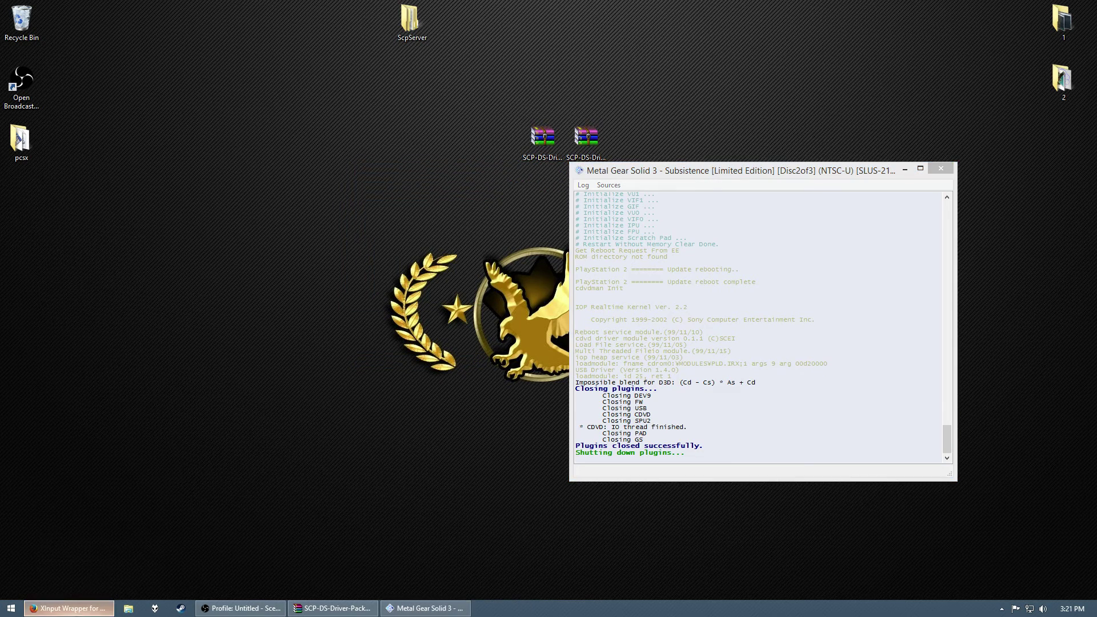
{"action": "right_click", "coordinate": [564, 348]}
{"action": "left_click", "coordinate": [619, 320]}
{"action": "right_click", "coordinate": [579, 372]}
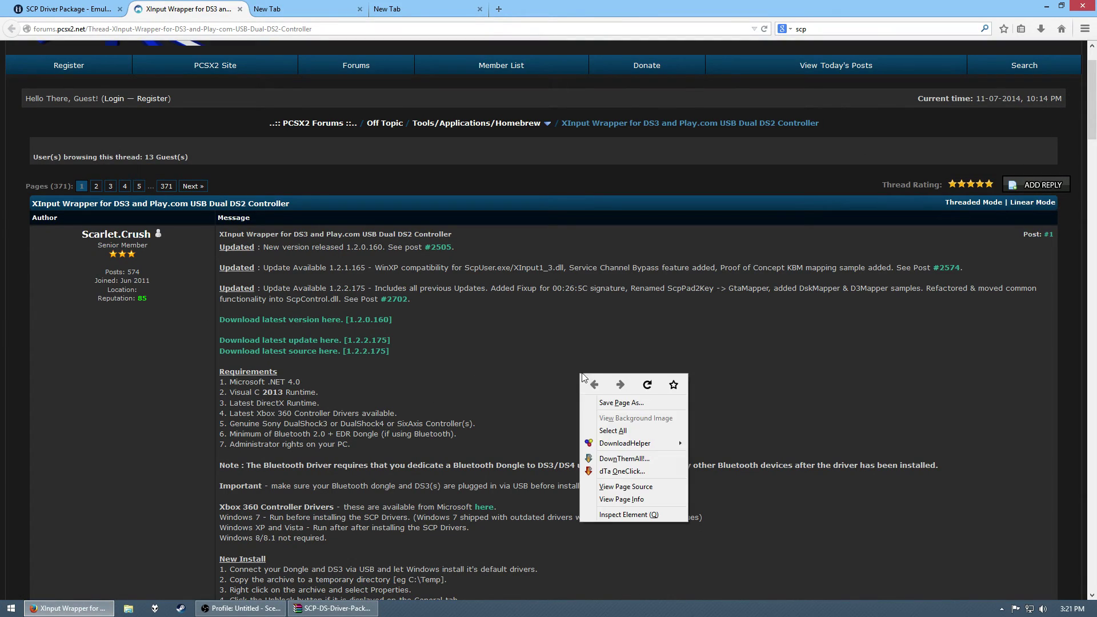
{"action": "left_click", "coordinate": [657, 320]}
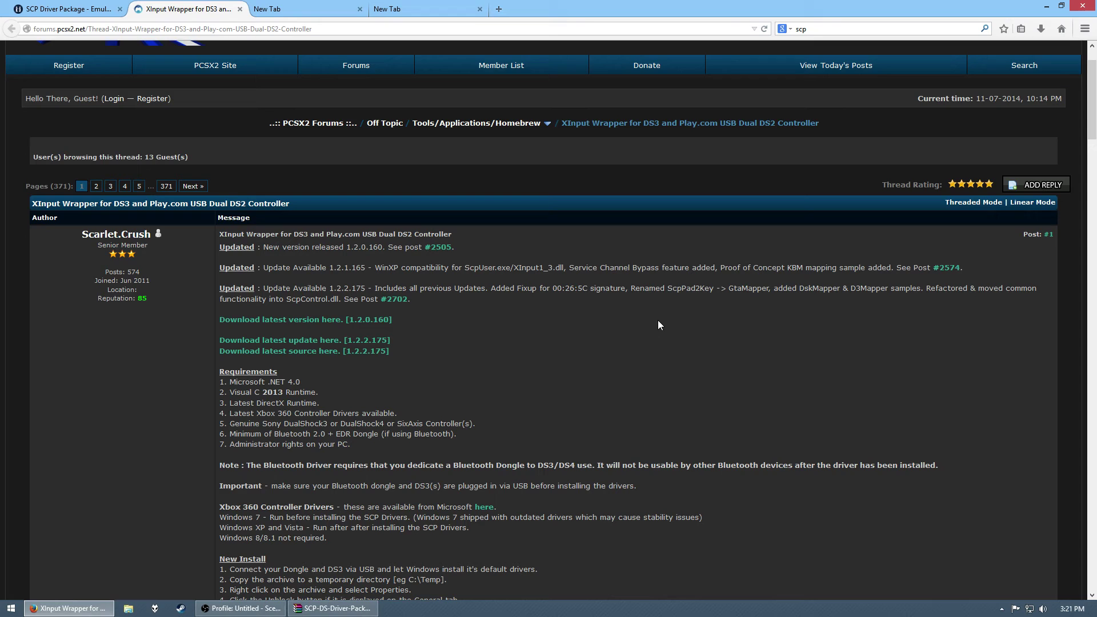
{"action": "right_click", "coordinate": [529, 386]}
{"action": "left_click", "coordinate": [540, 427]}
{"action": "scroll", "coordinate": [608, 414], "scroll_direction": "down", "scroll_amount": 7}
{"action": "scroll", "coordinate": [392, 432], "scroll_direction": "up", "scroll_amount": 6}
{"action": "scroll", "coordinate": [392, 432], "scroll_direction": "down", "scroll_amount": 7}
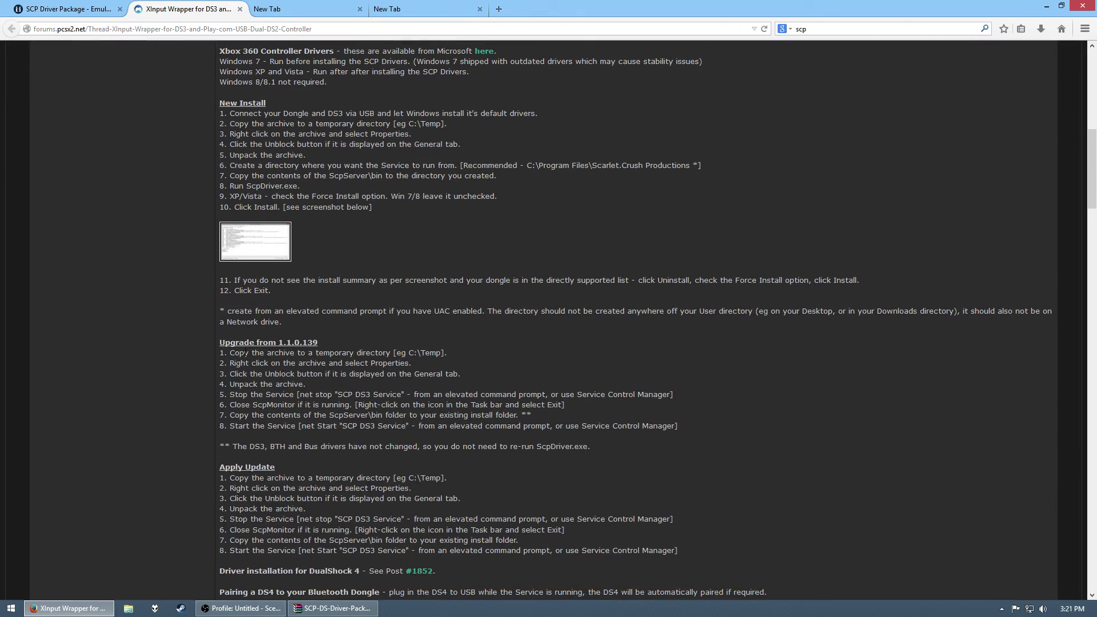
- Review the SCP Driver Package wiki page's PCSX2 and PCSX-R instructions, Troubleshooting section and New Install steps
{"action": "left_click", "coordinate": [40, 6]}
{"action": "scroll", "coordinate": [332, 293], "scroll_direction": "down", "scroll_amount": 7}
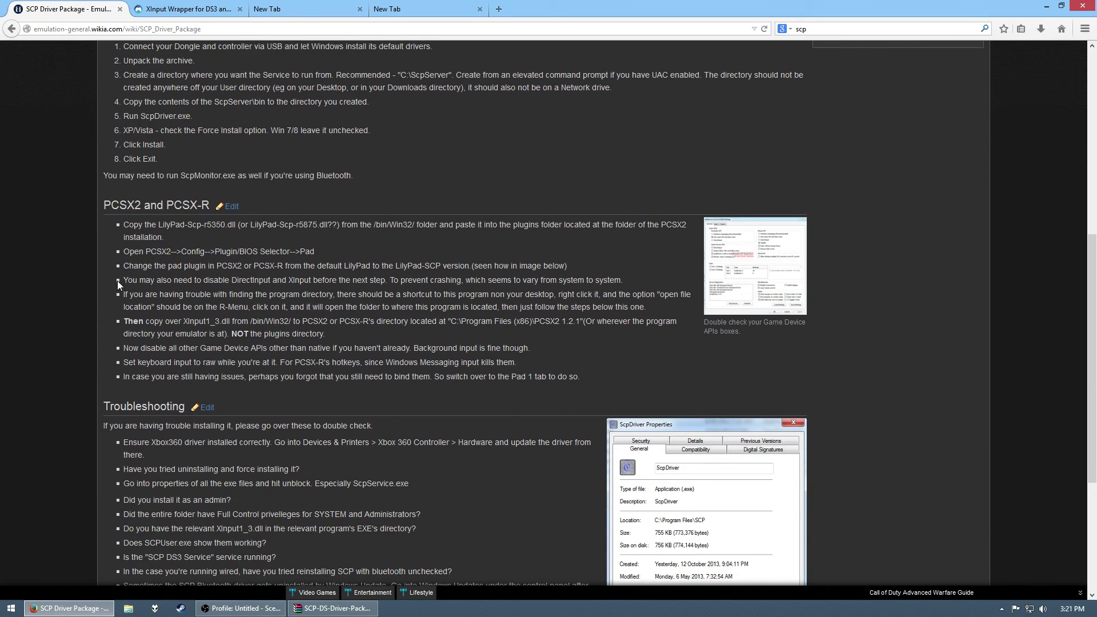
{"action": "left_click_drag", "start_coordinate": [112, 228], "coordinate": [599, 384]}
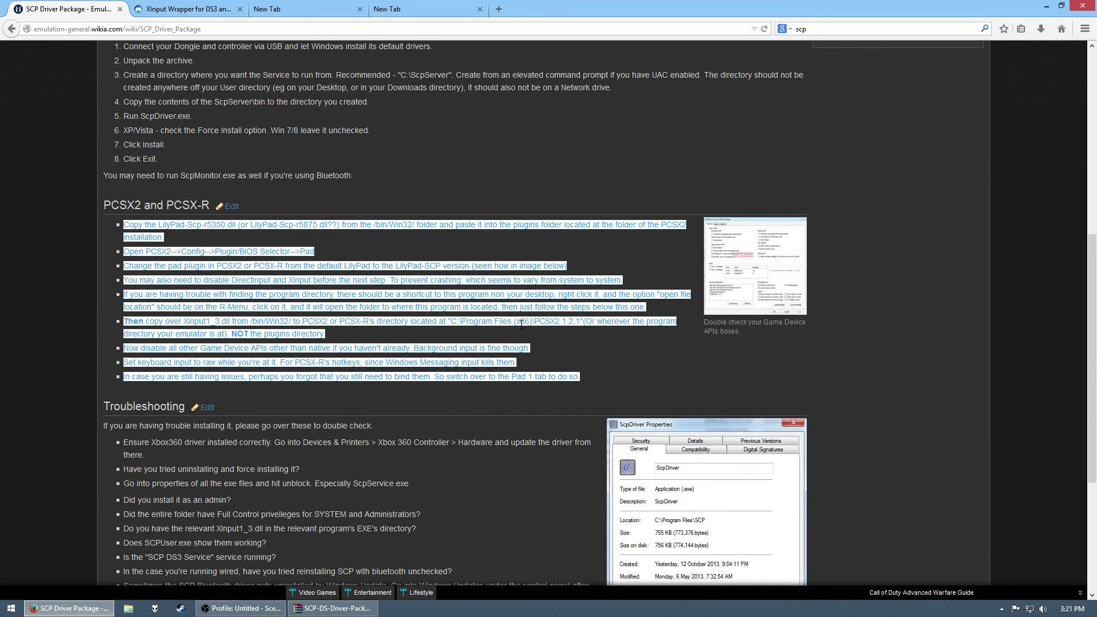
{"action": "left_click", "coordinate": [194, 294]}
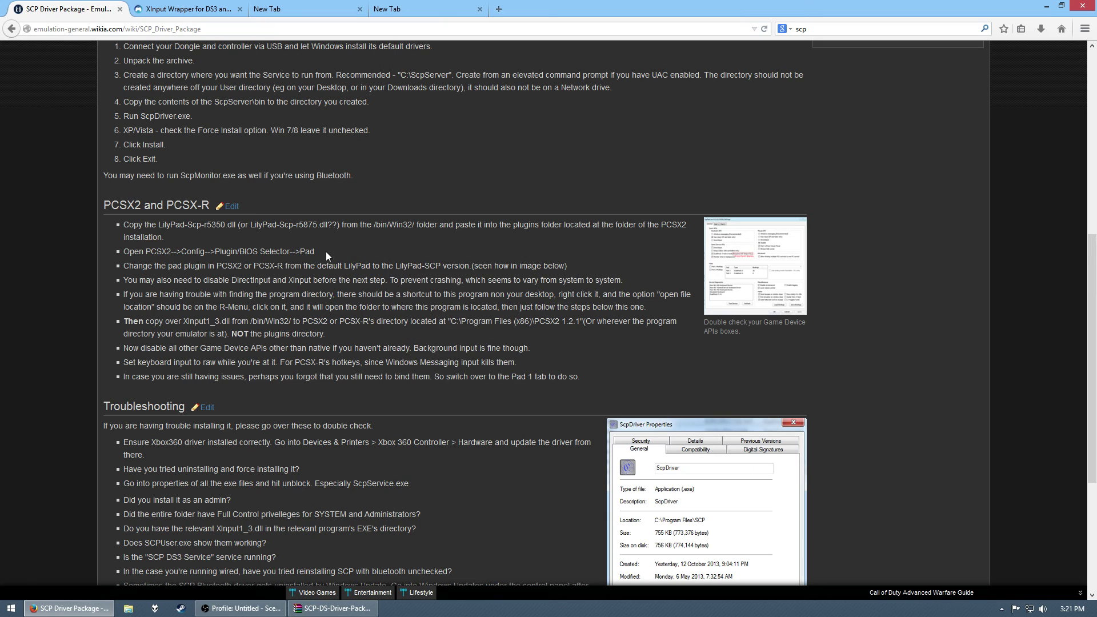
{"action": "left_click_drag", "start_coordinate": [232, 334], "coordinate": [303, 335]}
{"action": "left_click", "coordinate": [379, 313]}
{"action": "scroll", "coordinate": [351, 410], "scroll_direction": "down", "scroll_amount": 3}
{"action": "scroll", "coordinate": [351, 409], "scroll_direction": "up", "scroll_amount": 2}
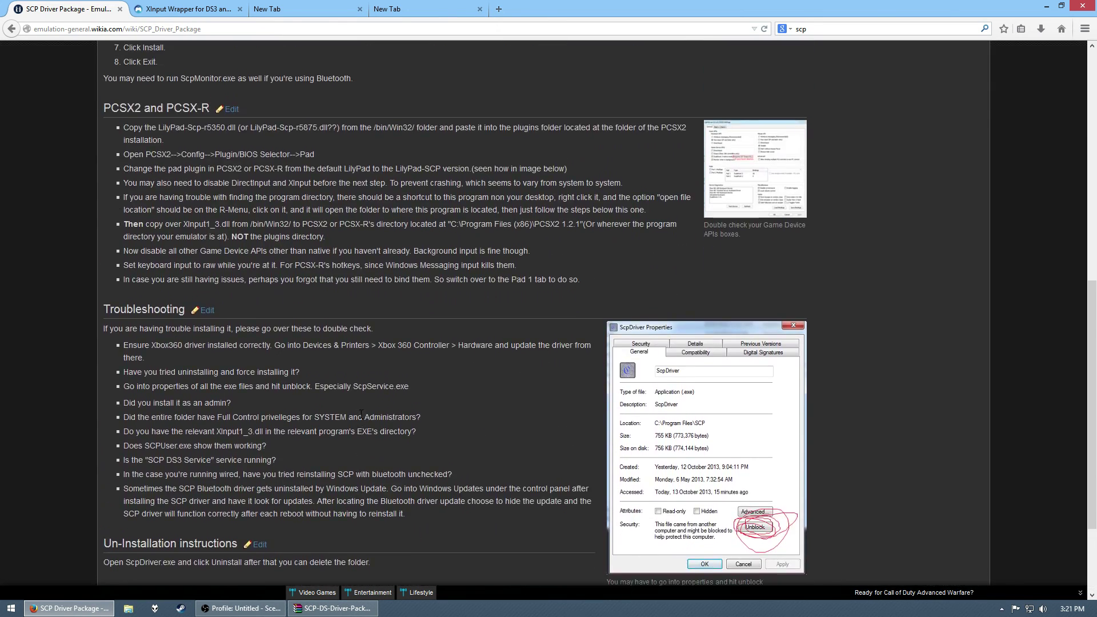
{"action": "scroll", "coordinate": [362, 411], "scroll_direction": "up", "scroll_amount": 7}
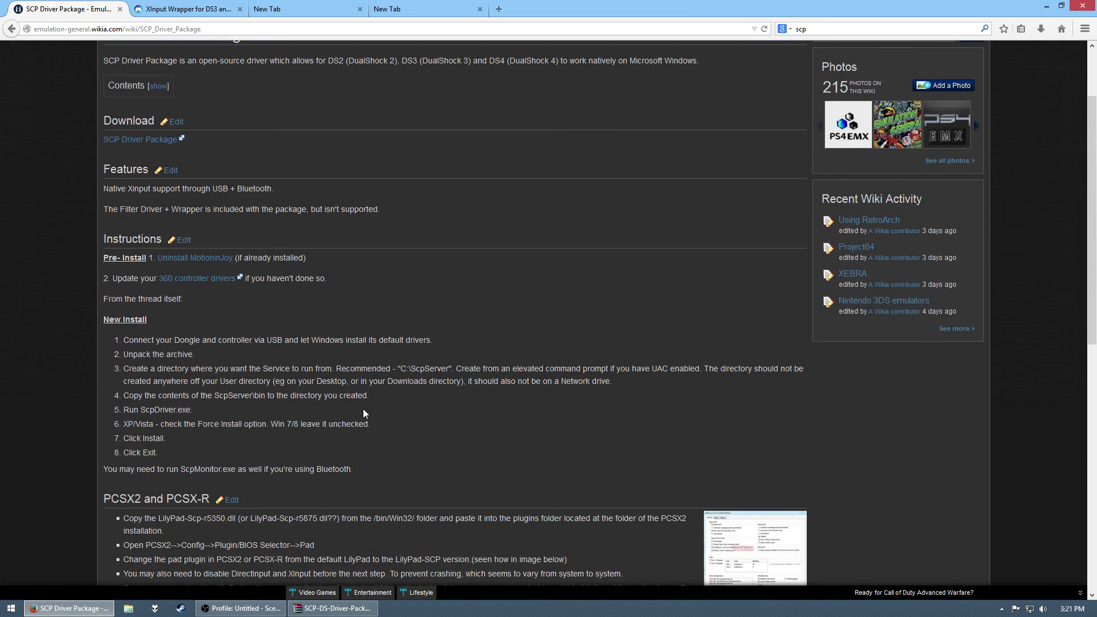
{"action": "scroll", "coordinate": [362, 409], "scroll_direction": "down", "scroll_amount": 3}
{"action": "left_click", "coordinate": [243, 608]}
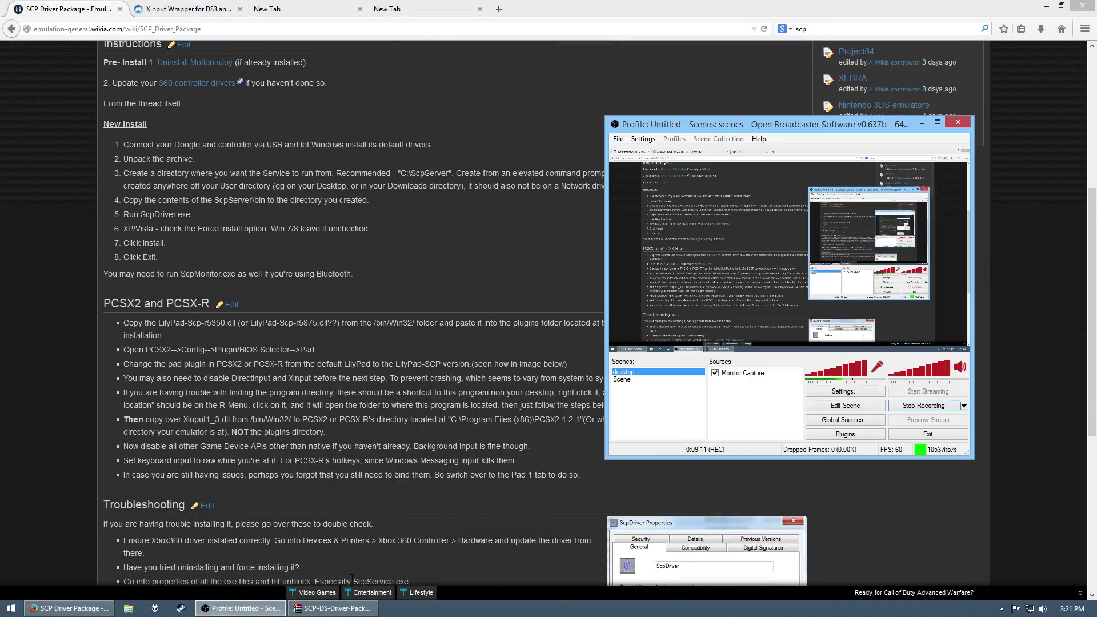